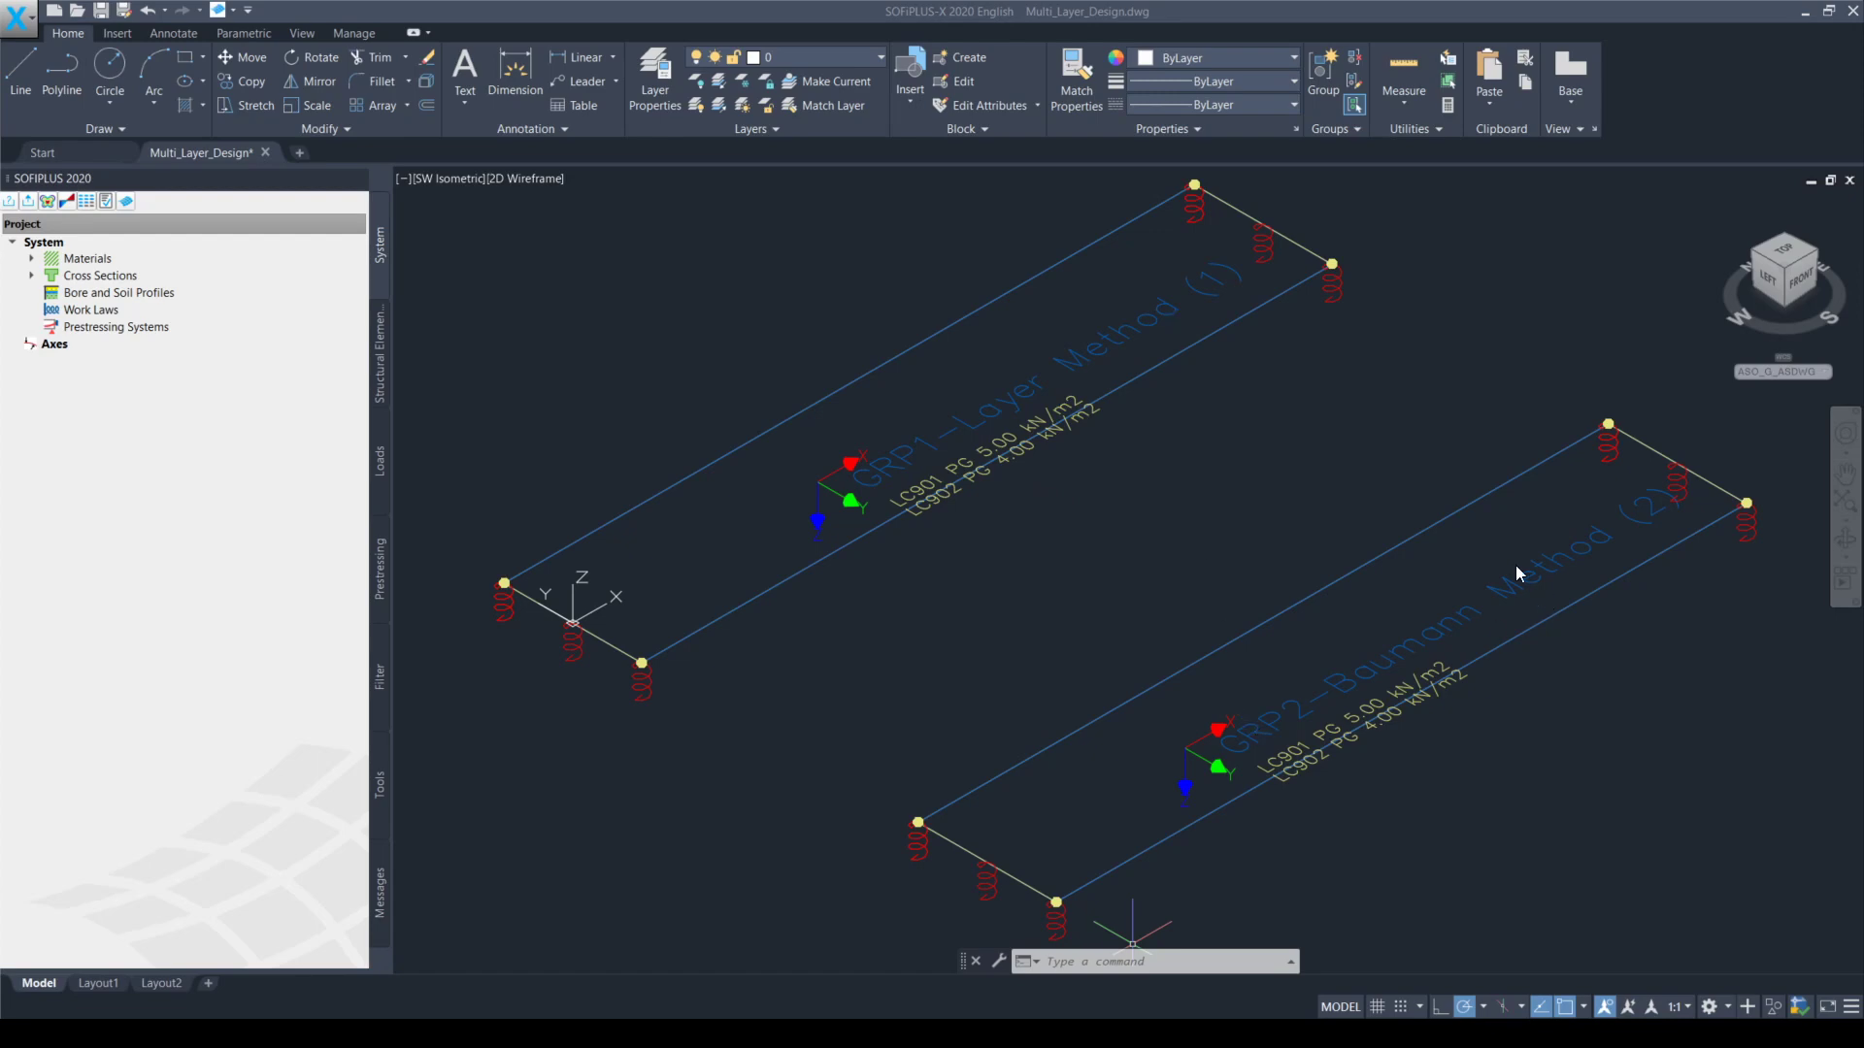
# Step: Review the project's System Information settings, including system type and group divisor, and close them without changes
pyautogui.click(12, 204)
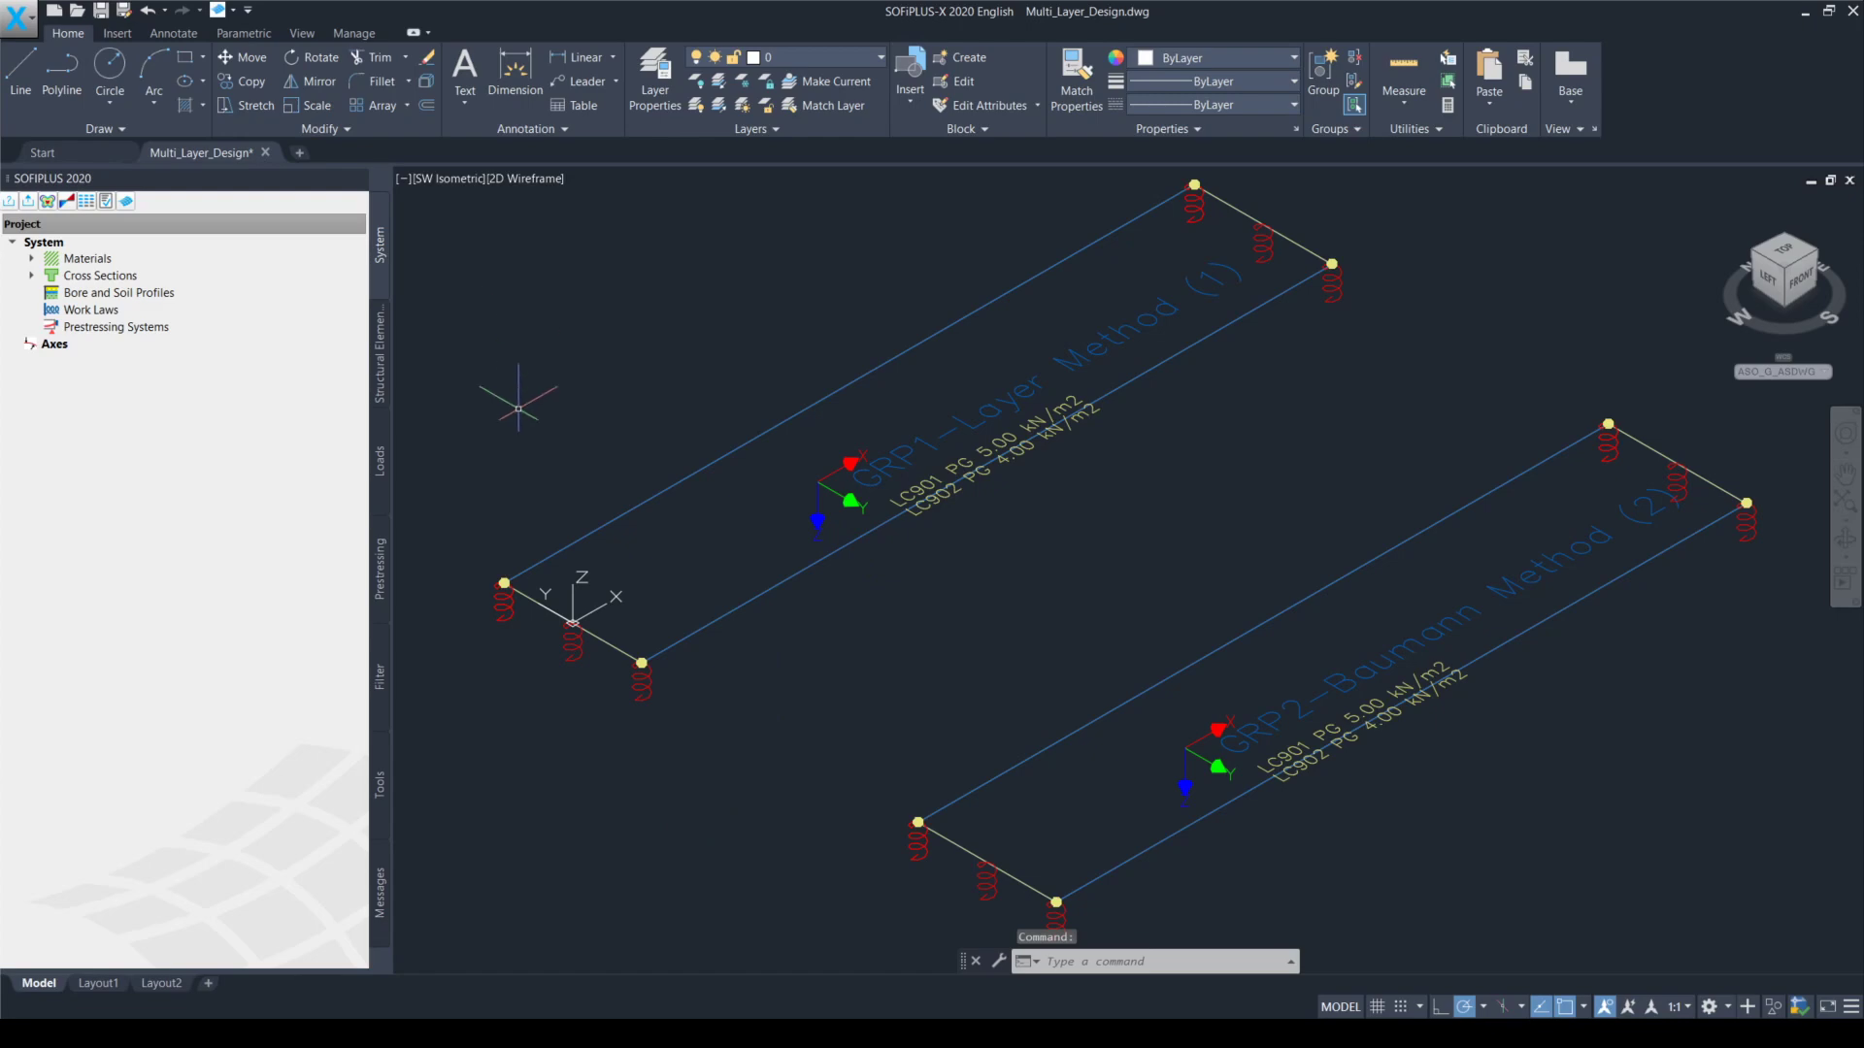
pyautogui.click(12, 202)
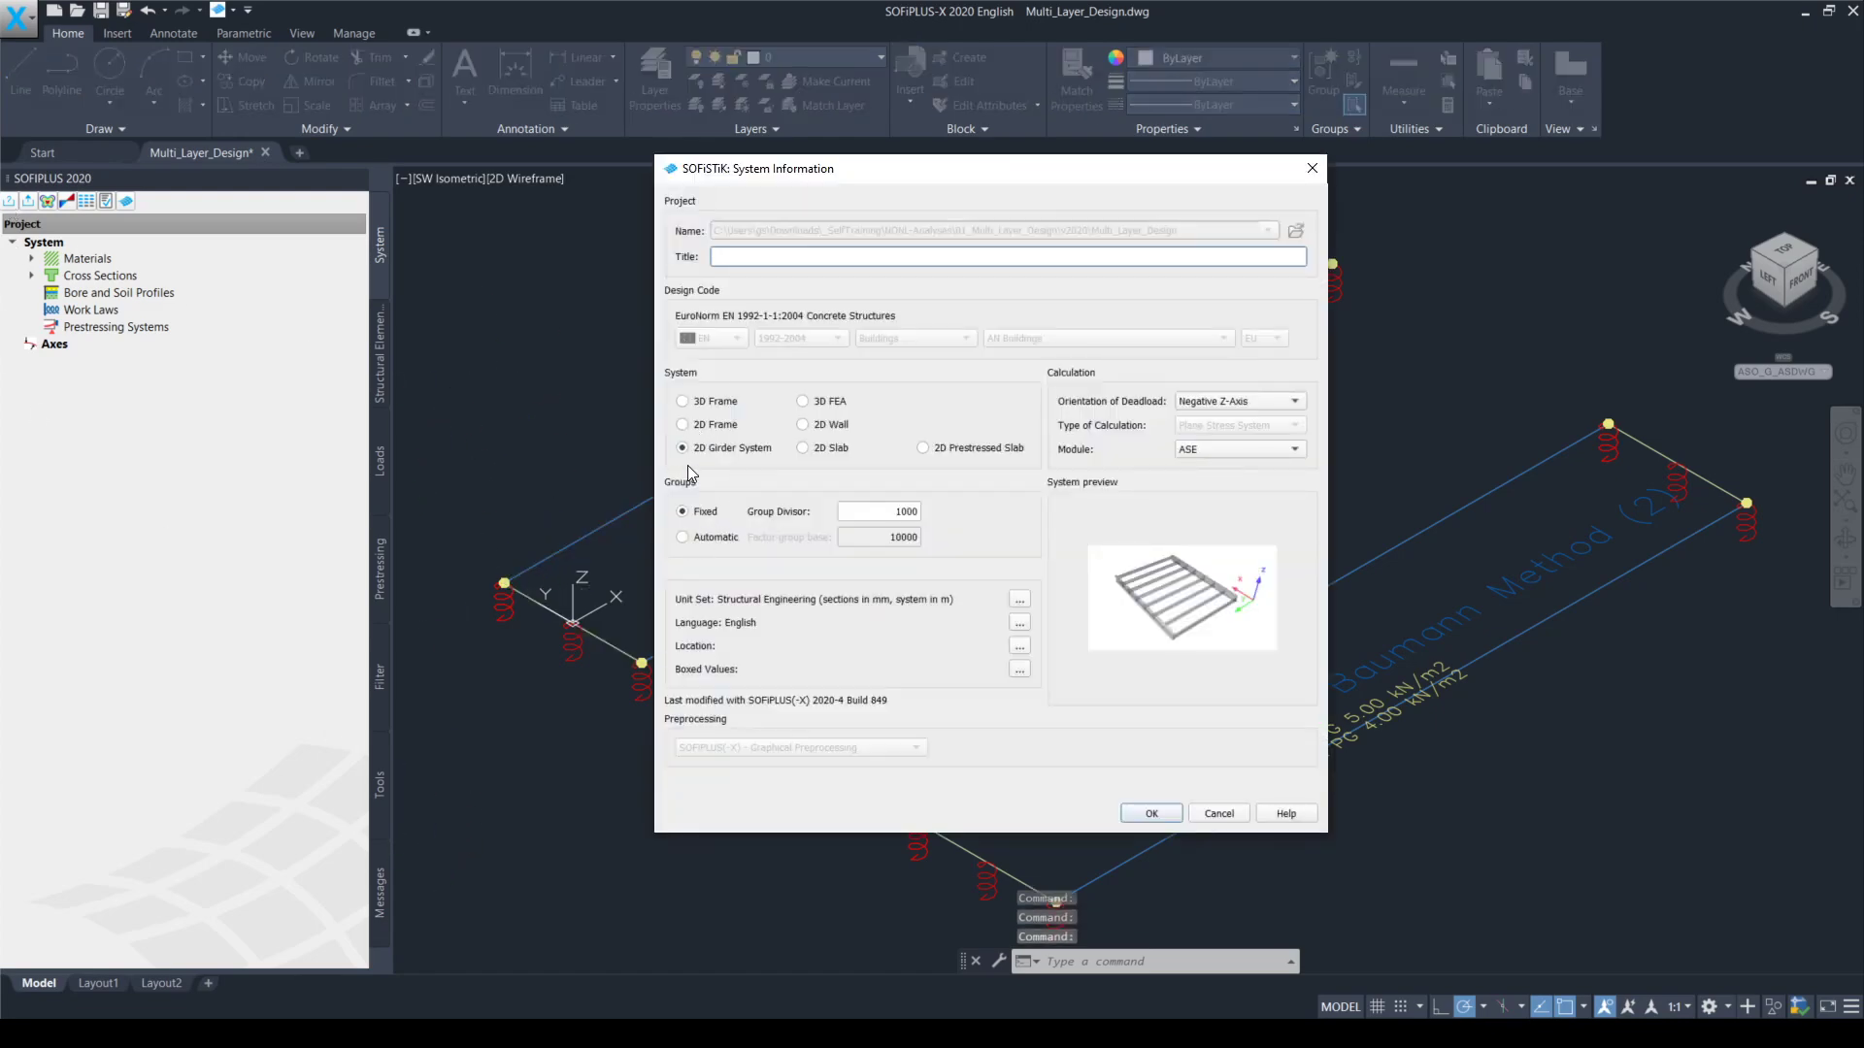
pyautogui.click(1218, 820)
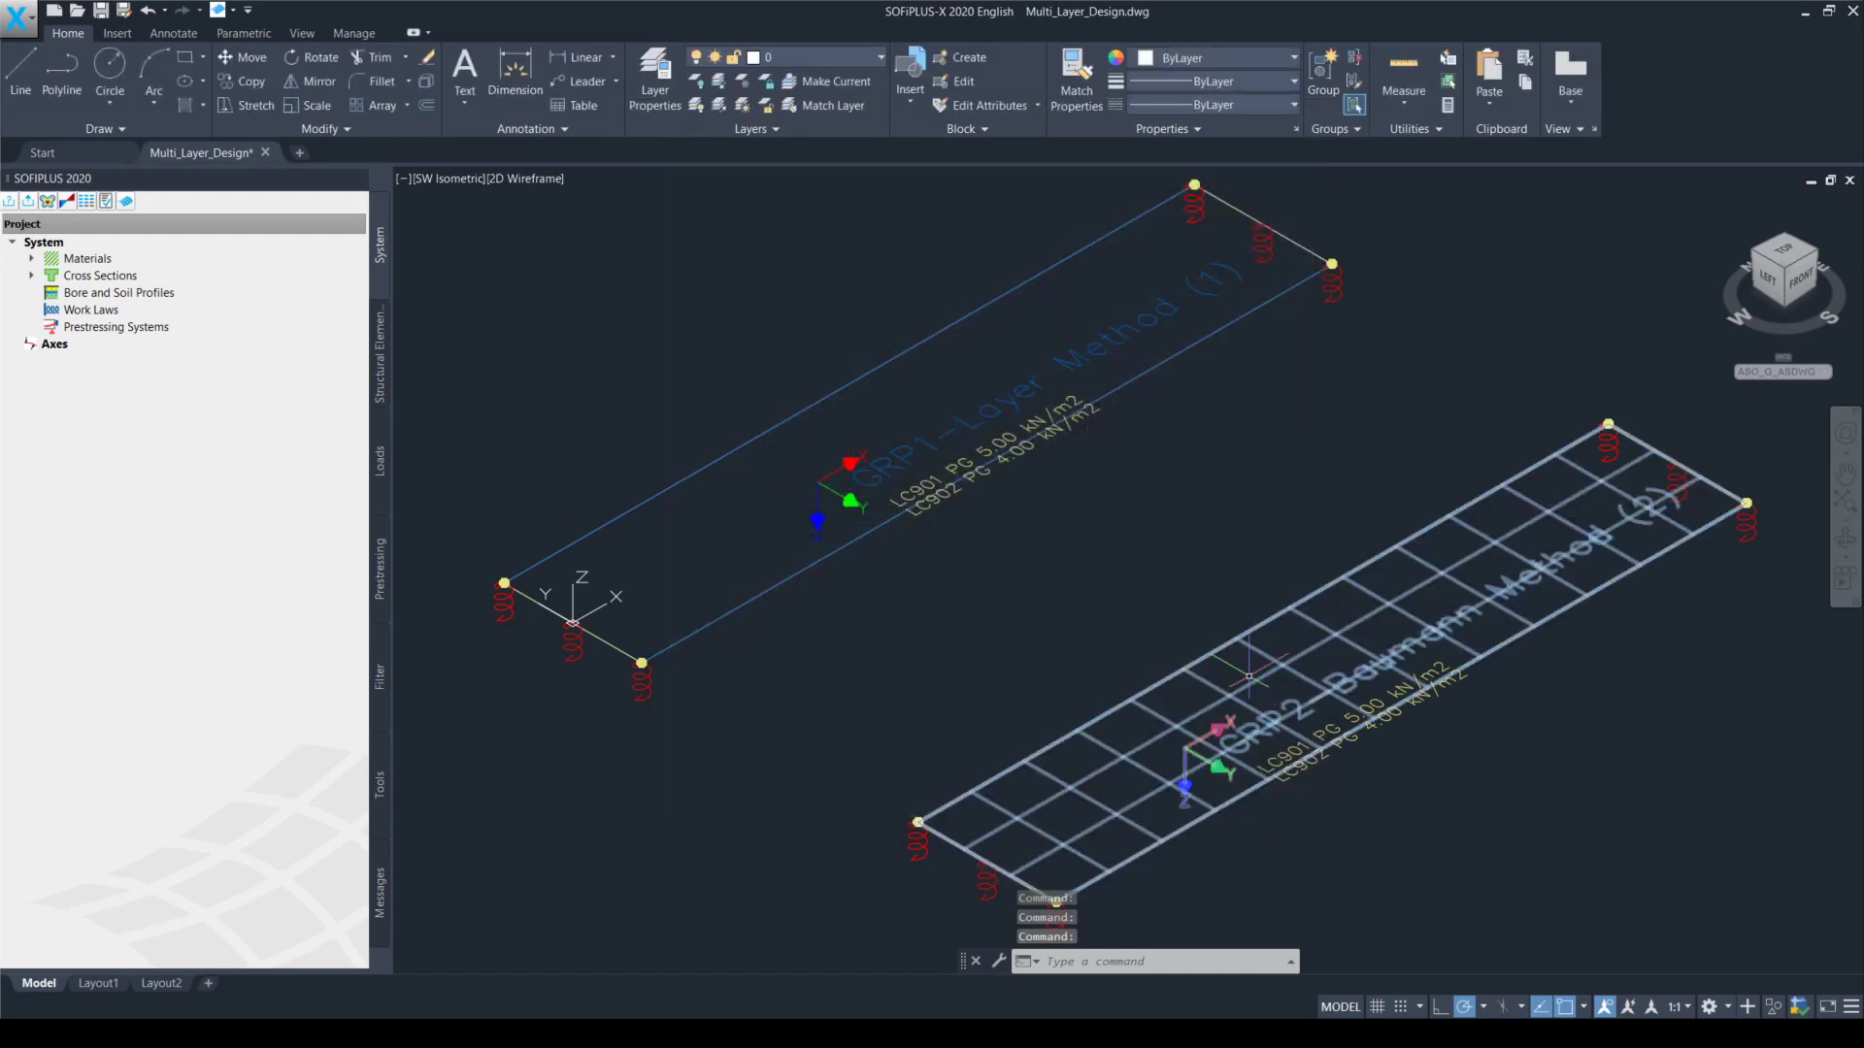
# Step: Export the entire system with loads using automatic mesh density and quadrangle elements, and switch to SOFiSTiK Structural Desktop
pyautogui.click(29, 202)
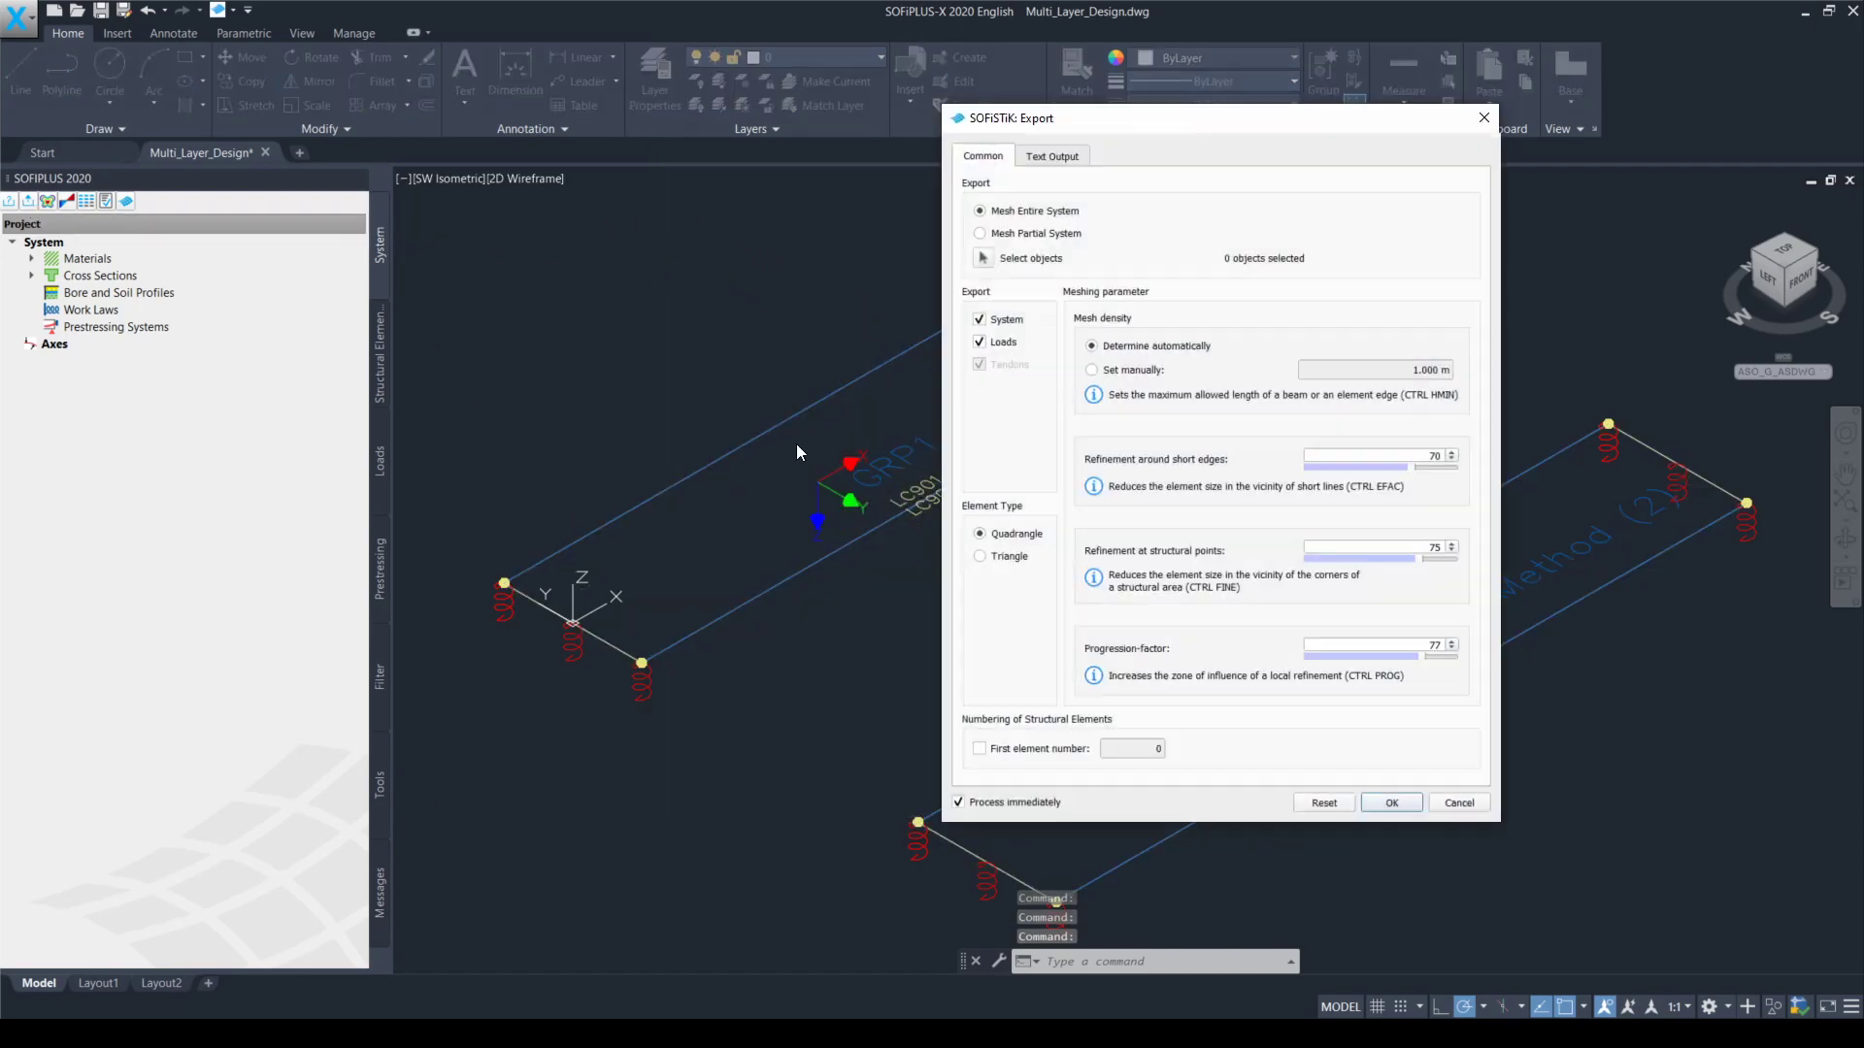
pyautogui.click(1390, 801)
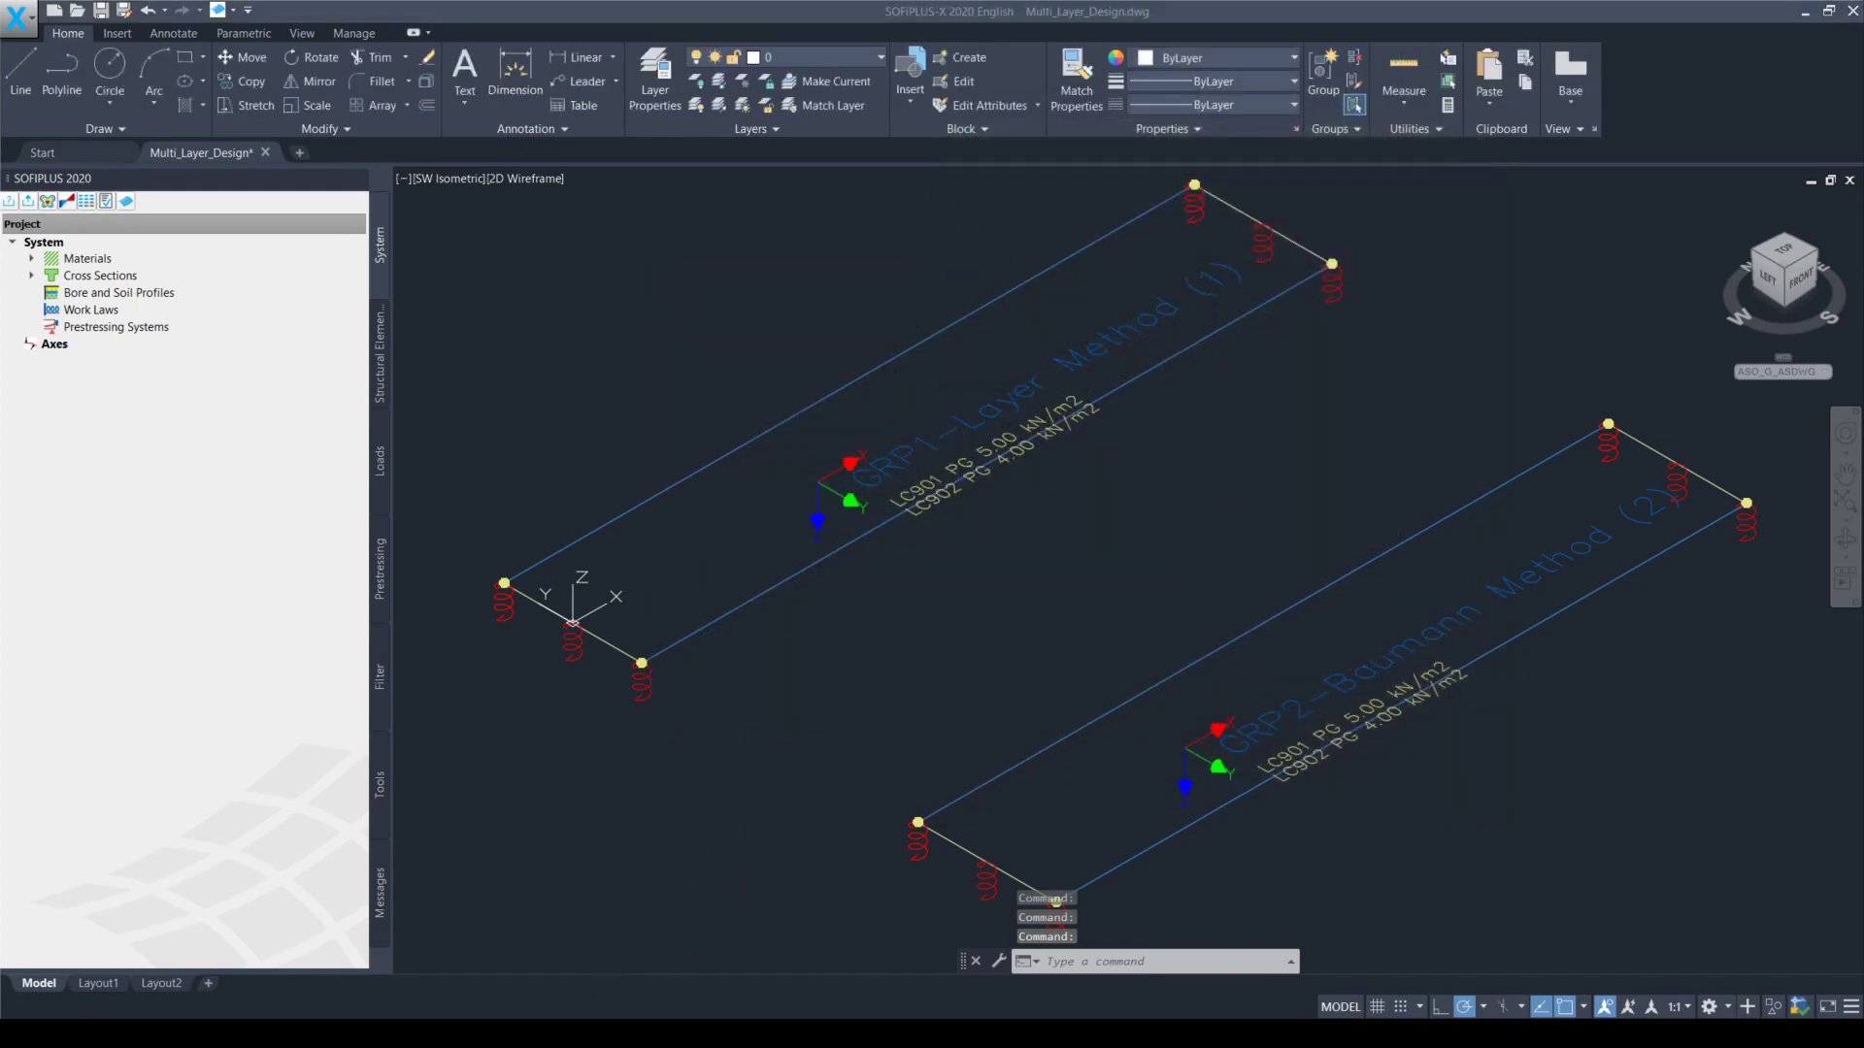
pyautogui.hotkey('alt', 'Tab')
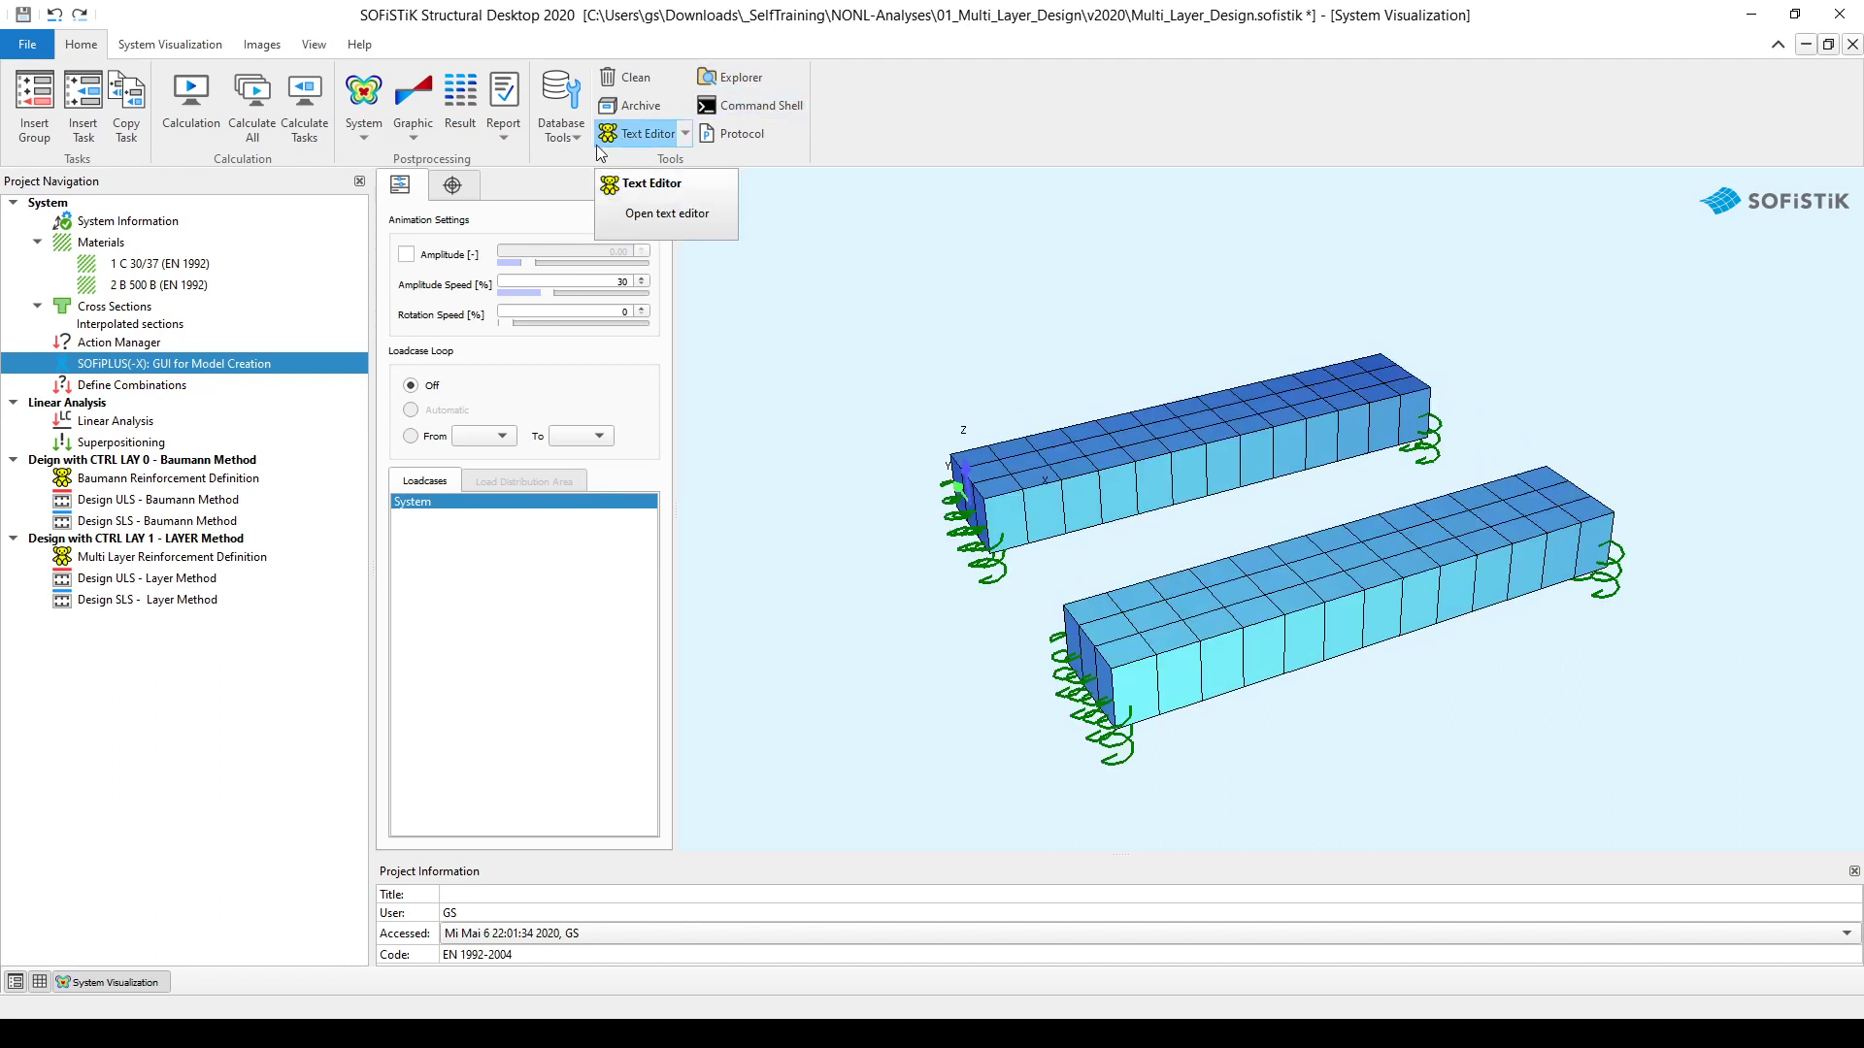
# Step: Reduce the size of the support symbols in the system visualization and turn off the cross section display
pyautogui.click(143, 44)
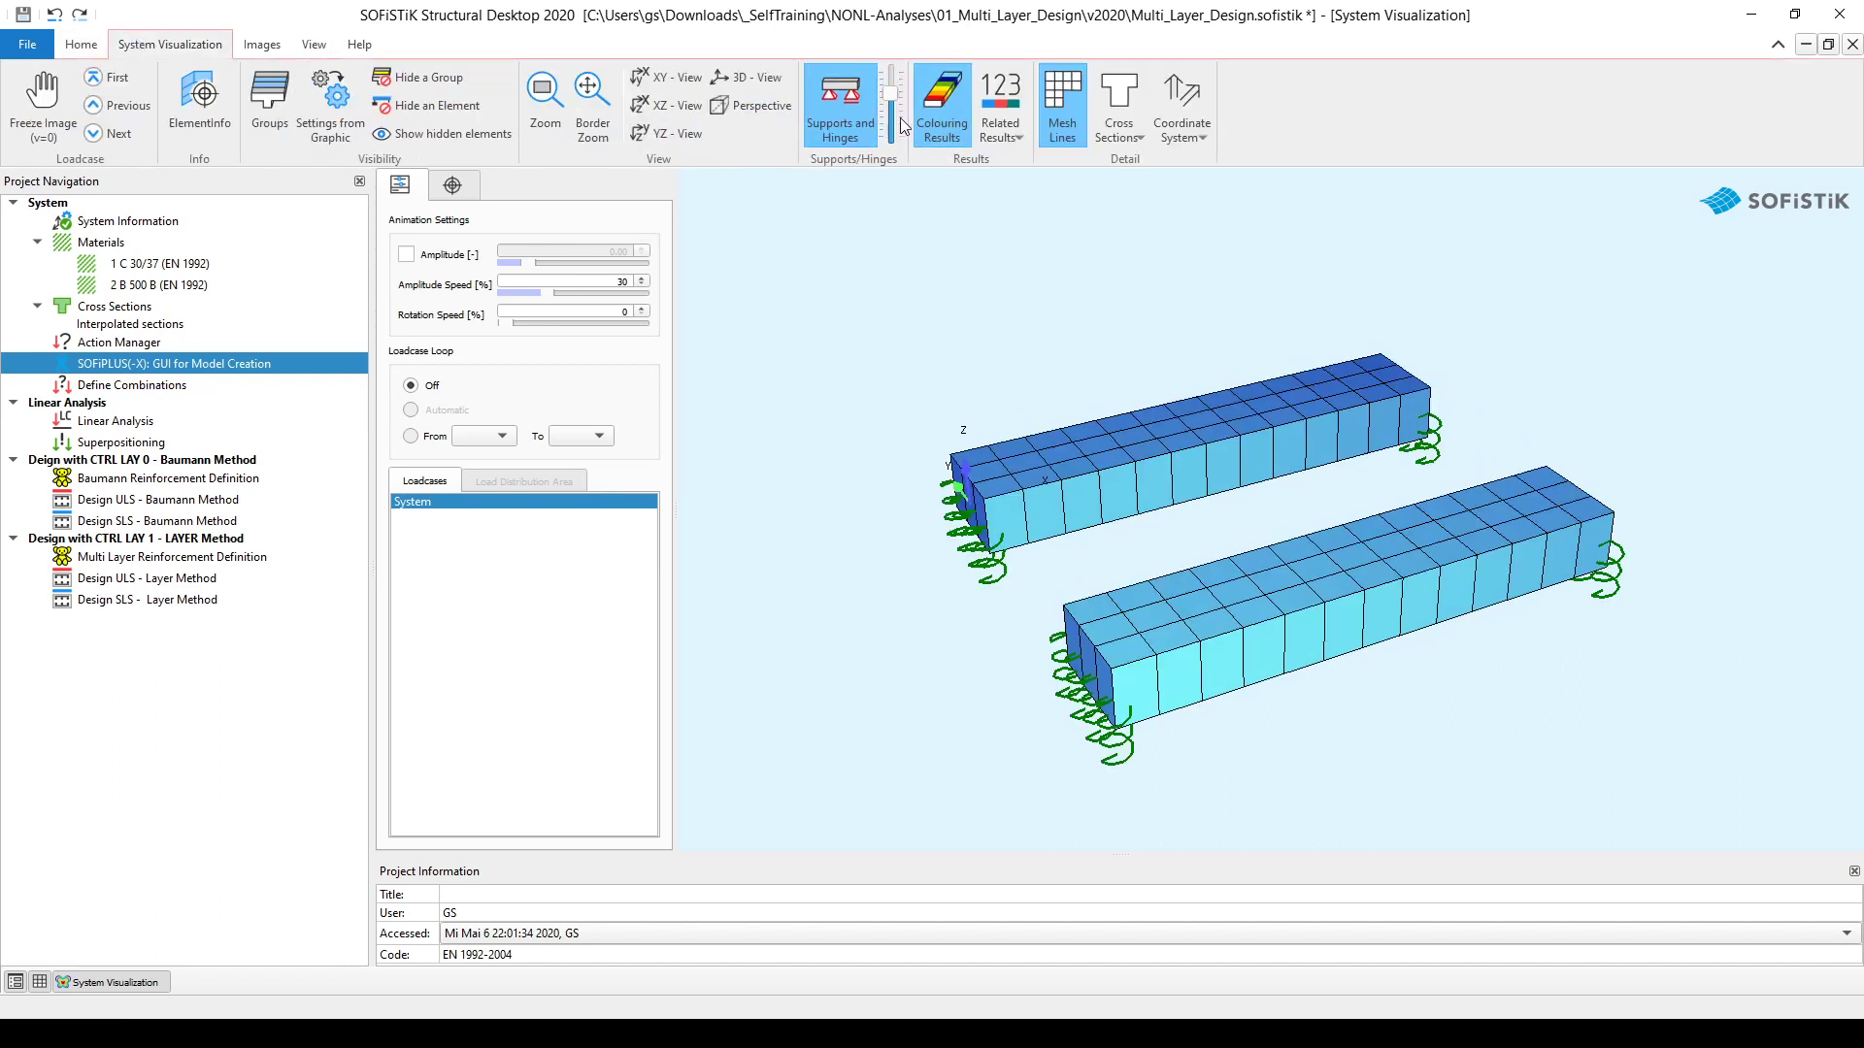
pyautogui.moveTo(890, 92); pyautogui.dragTo(891, 114)
pyautogui.click(1127, 145)
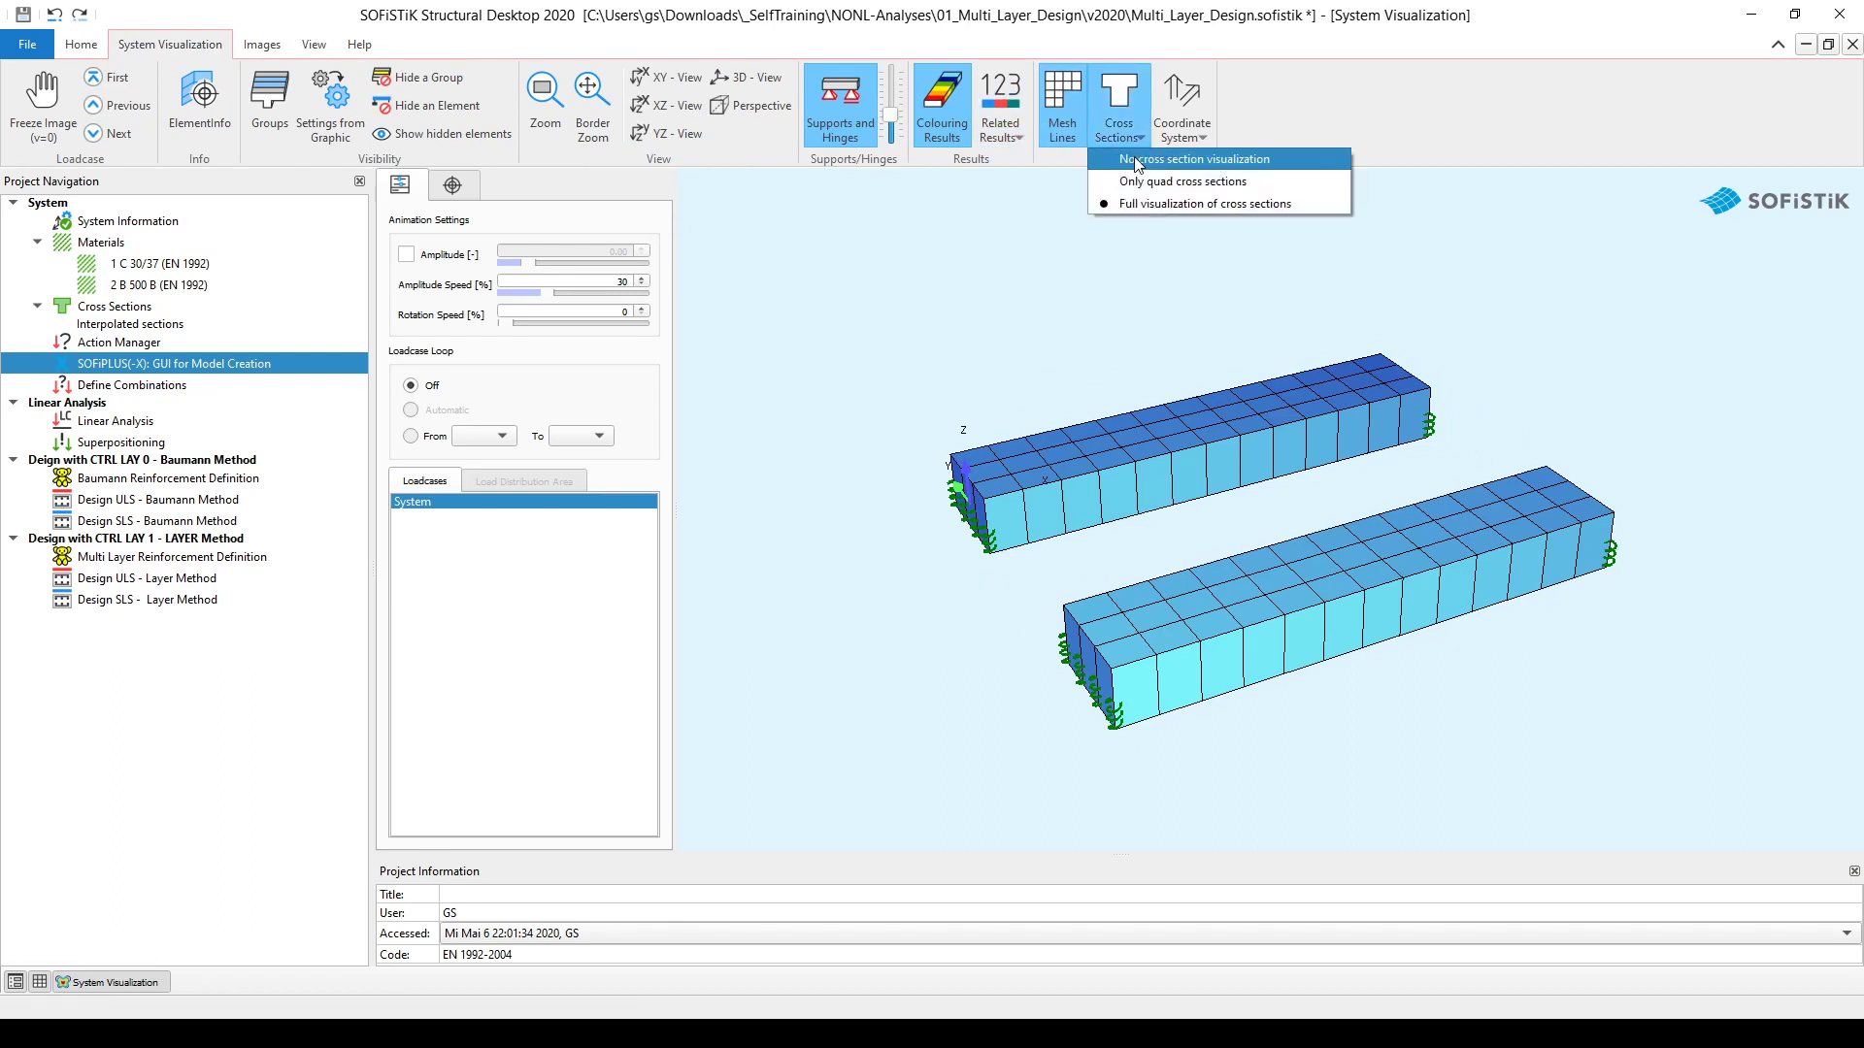
pyautogui.click(1134, 160)
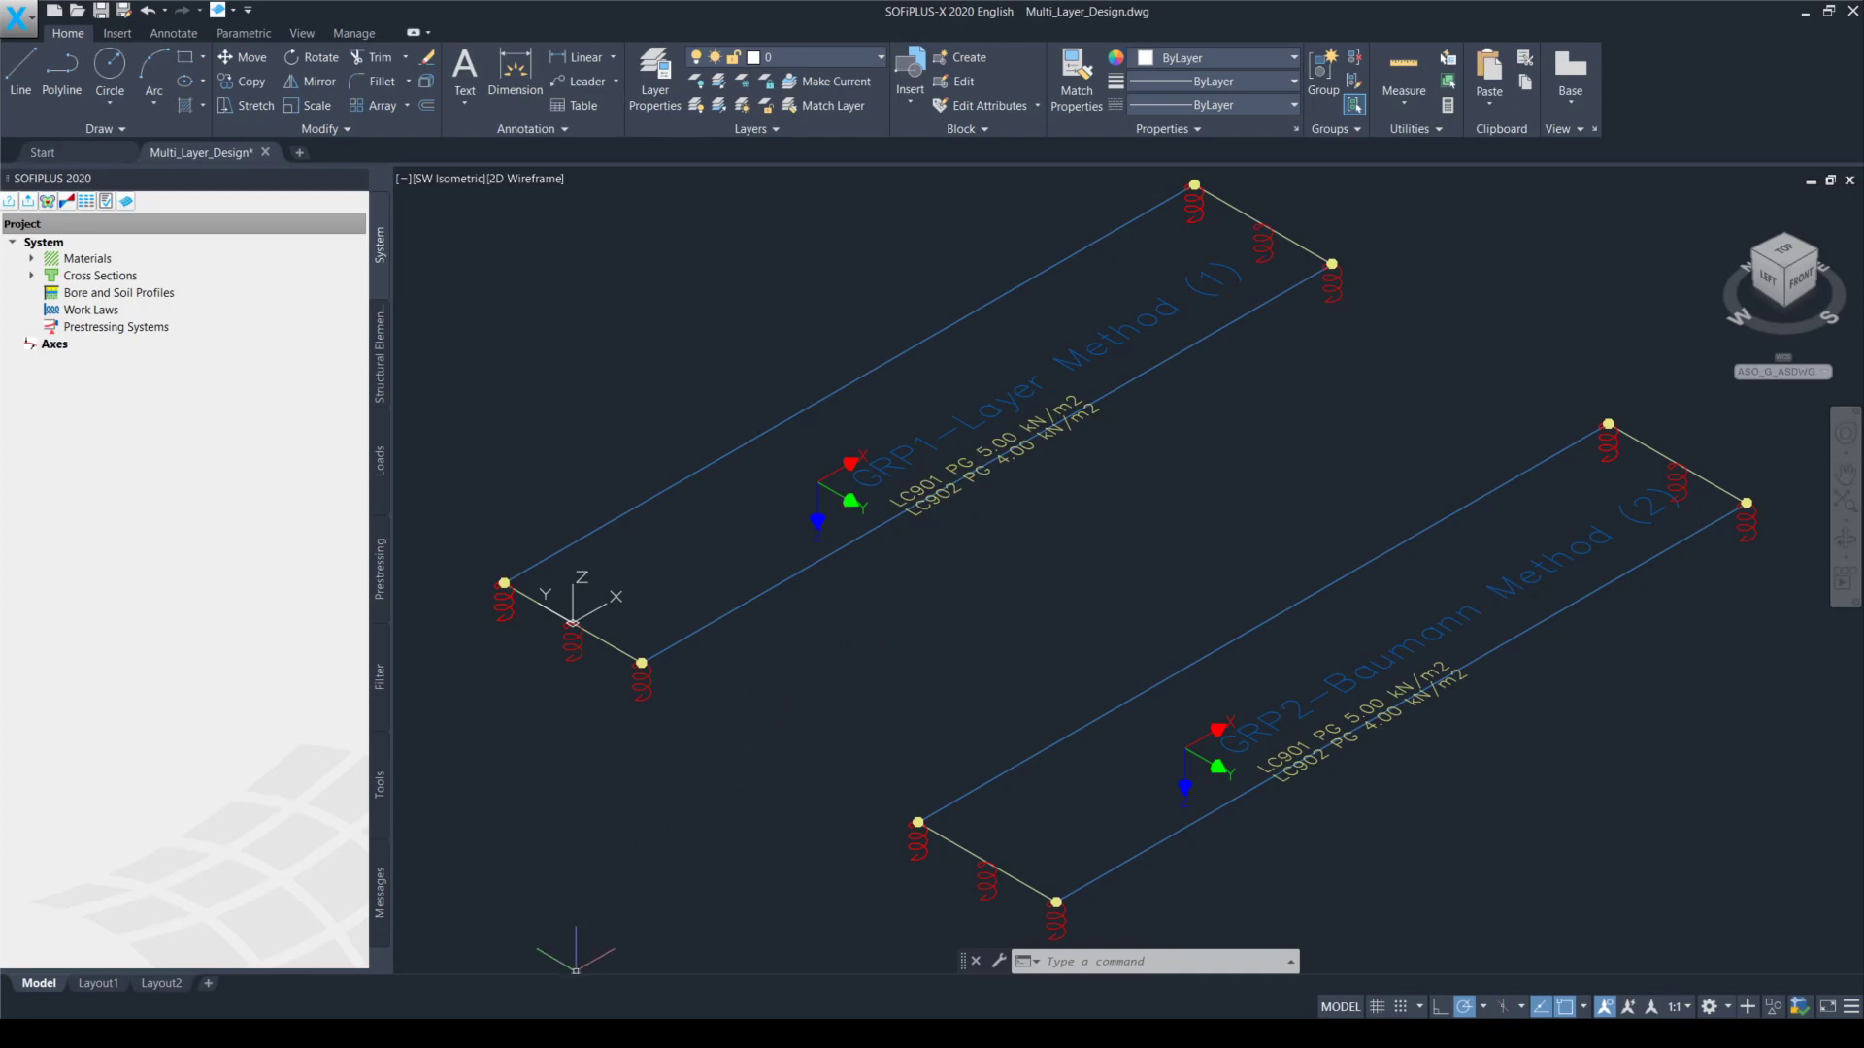
# Step: In SOFiSTiK Structural Desktop, calculate the ase Linear Analysis and the maxima superpositioning
pyautogui.hotkey('alt', 'Tab')
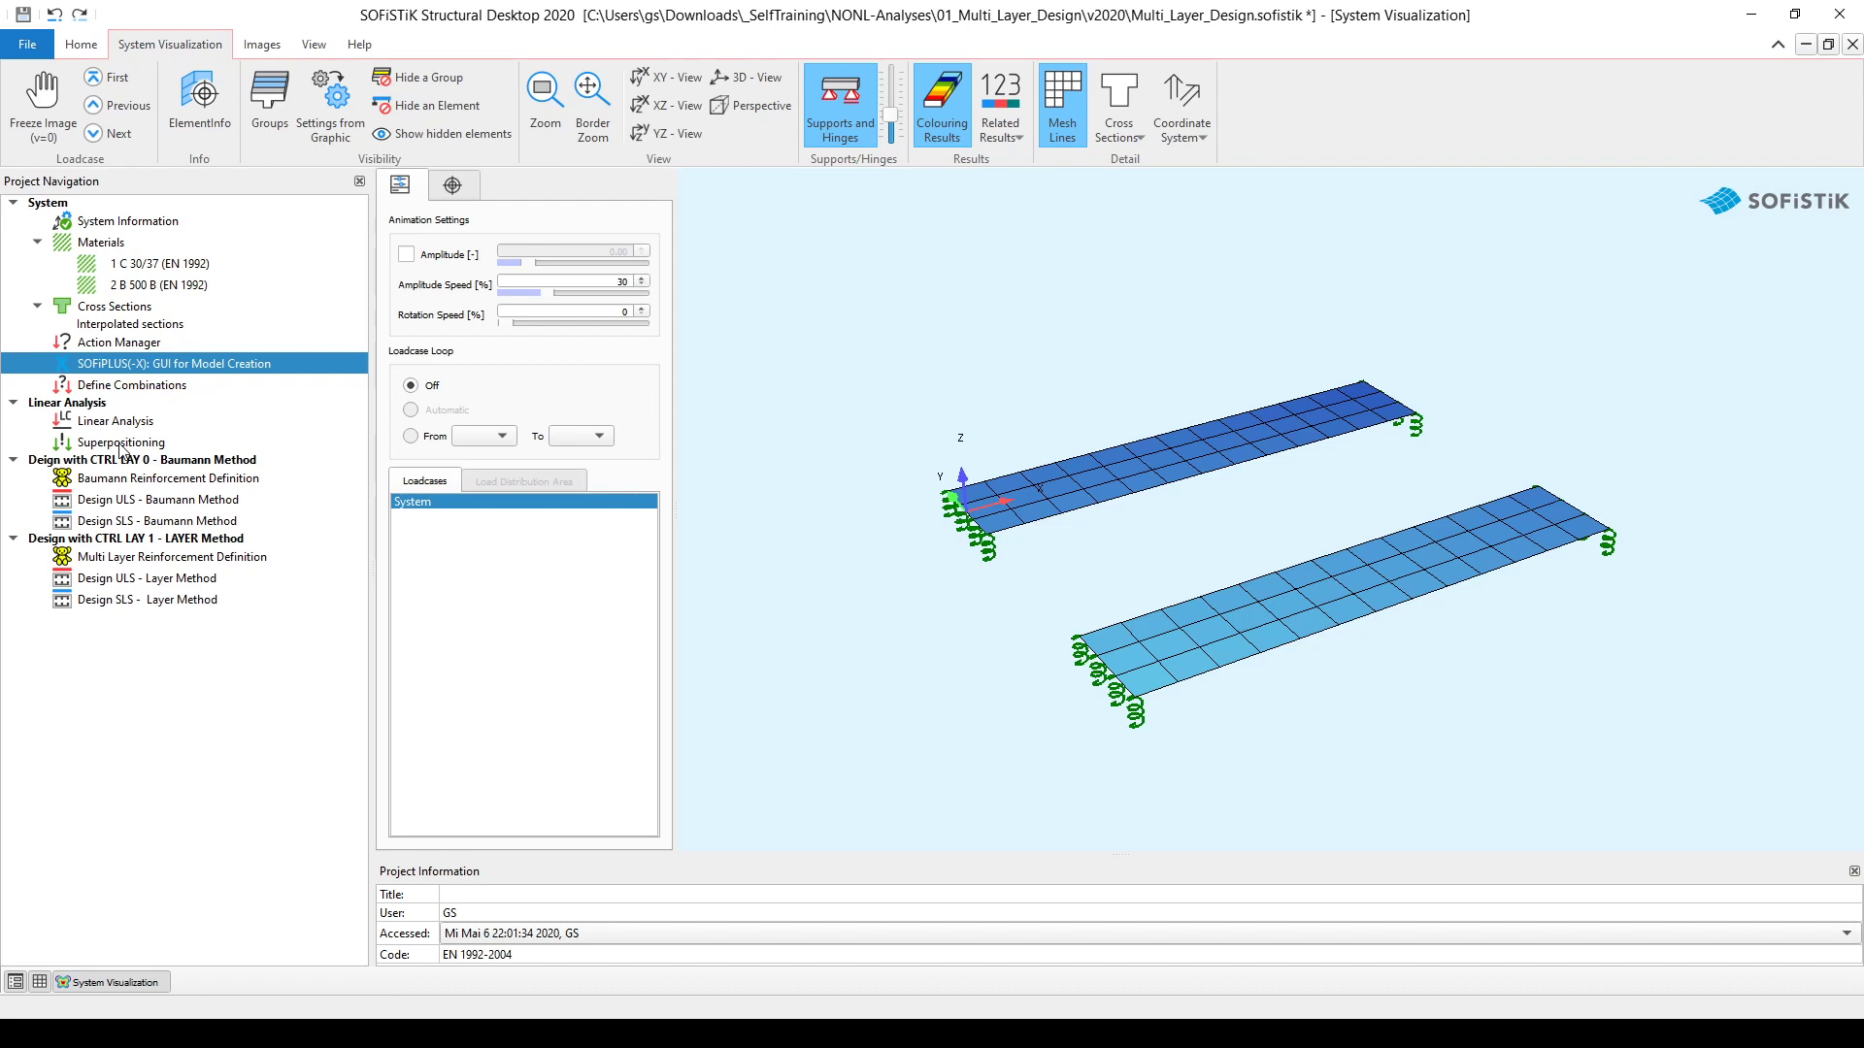
pyautogui.click(81, 44)
pyautogui.click(206, 131)
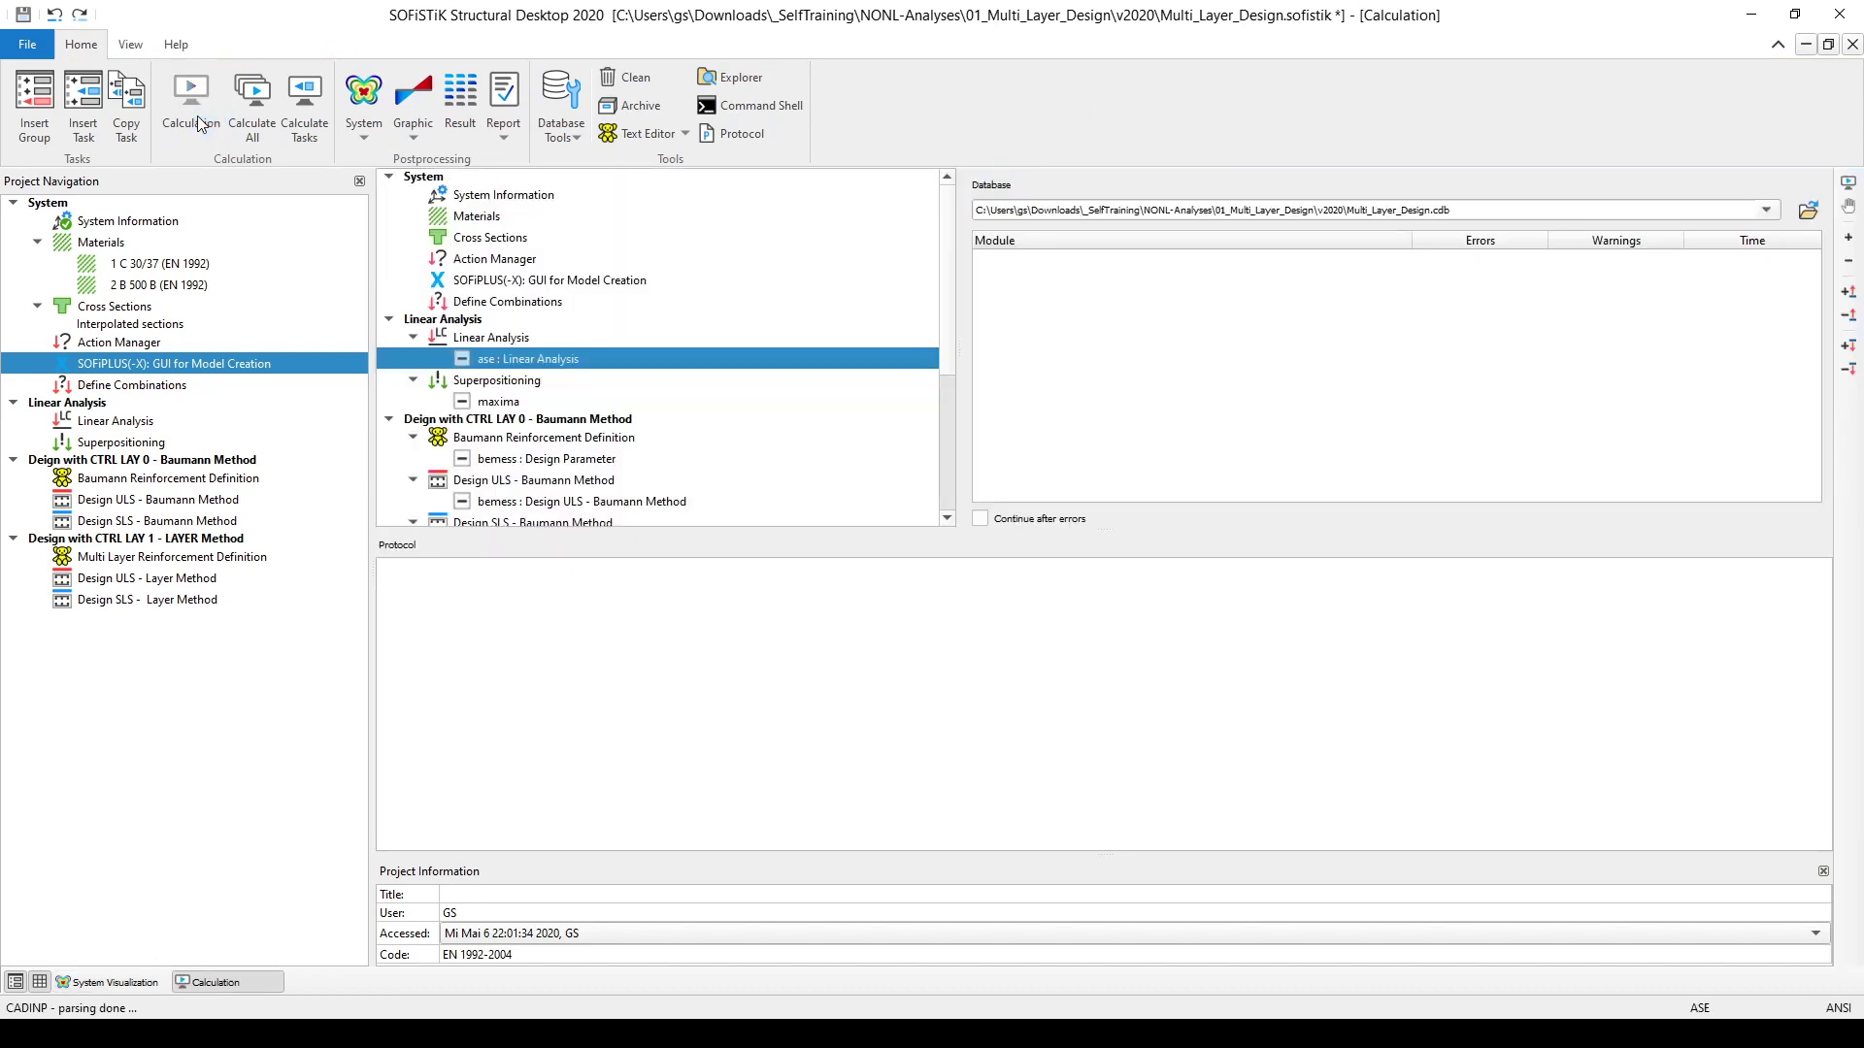
pyautogui.click(462, 359)
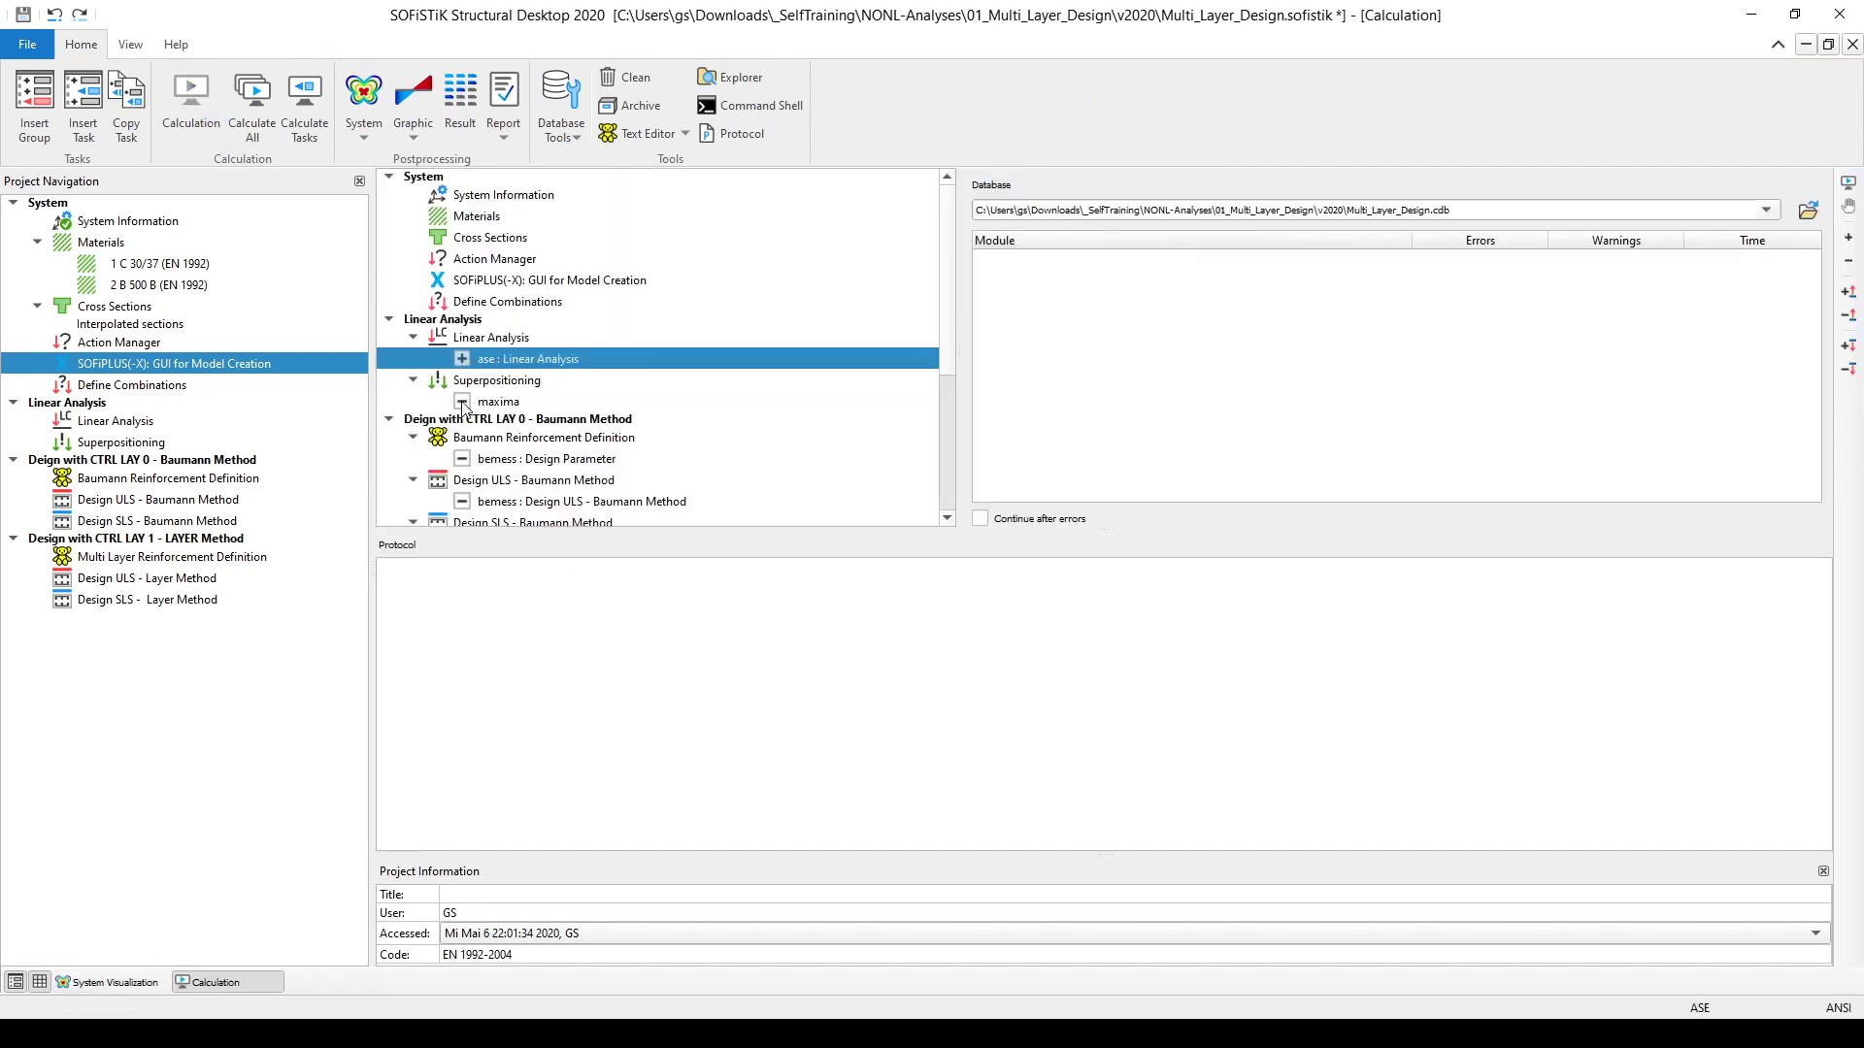
pyautogui.click(462, 402)
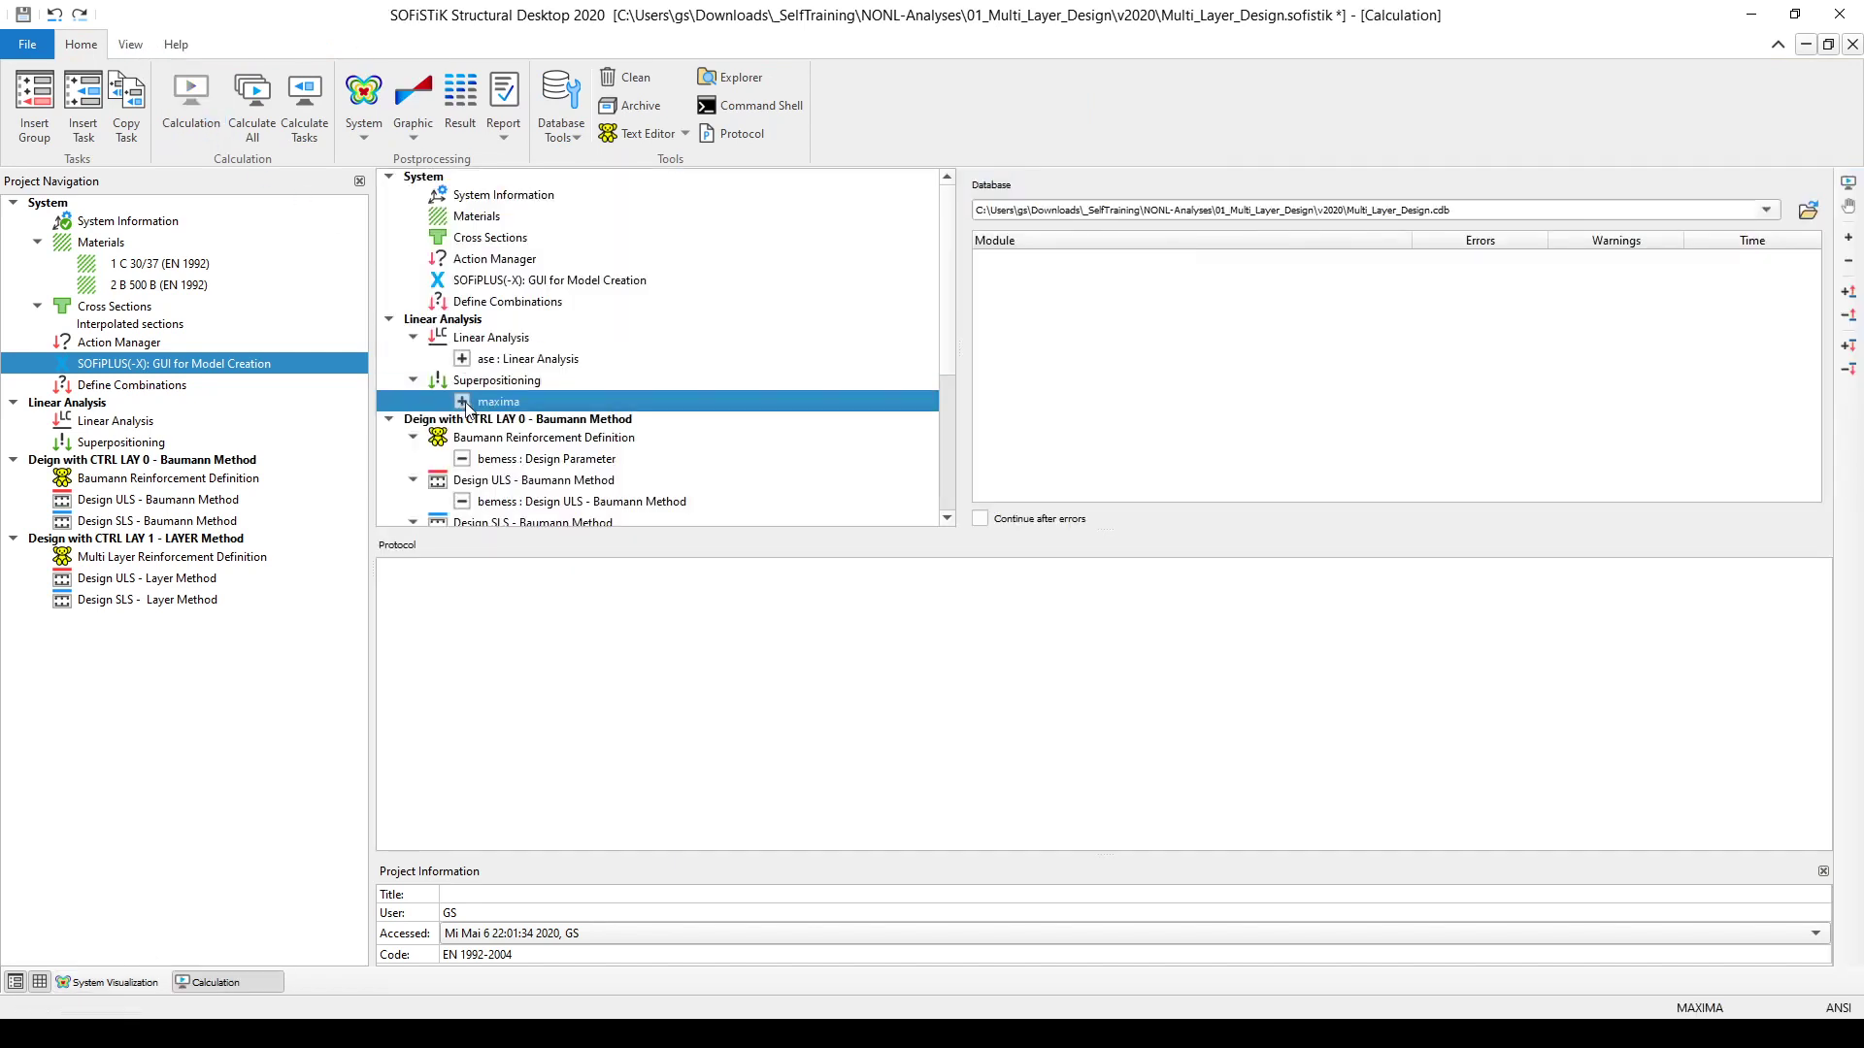
pyautogui.click(1848, 182)
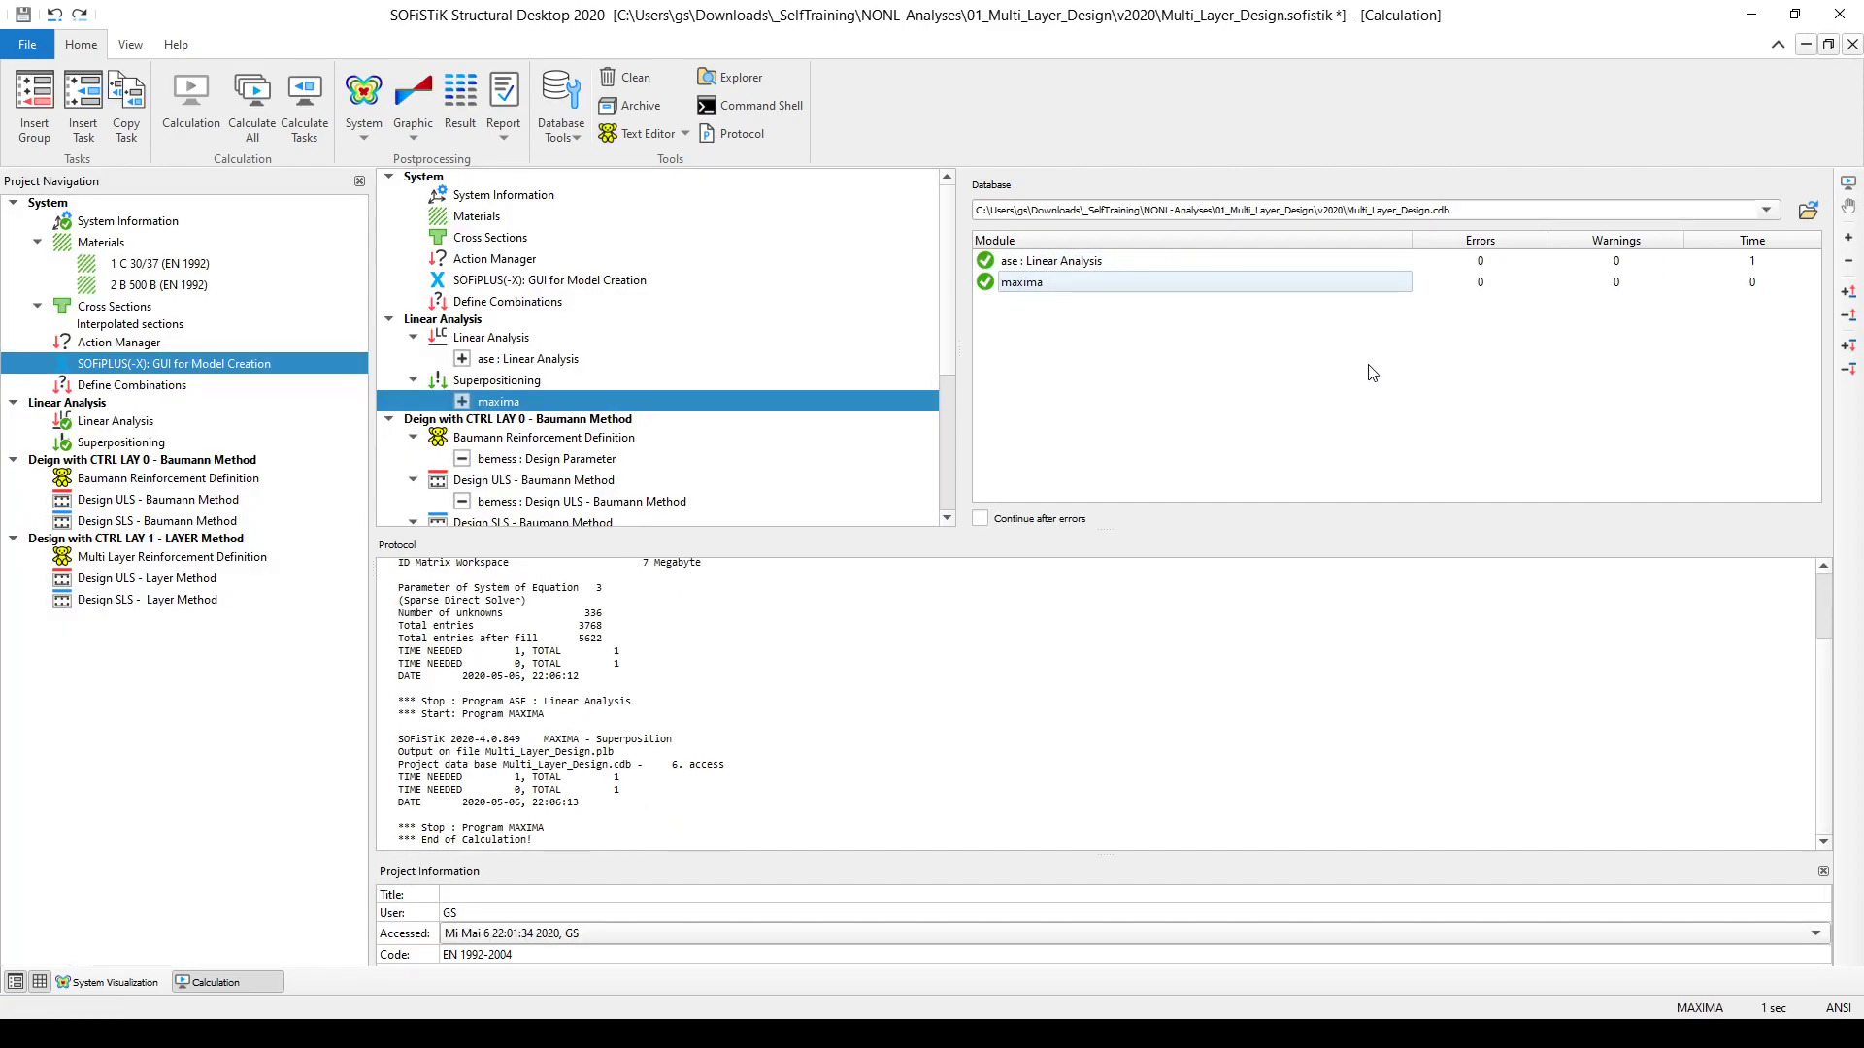
# Step: Review the Baumann Reinforcement Definition's input text and calculate that task
pyautogui.doubleClick(169, 480)
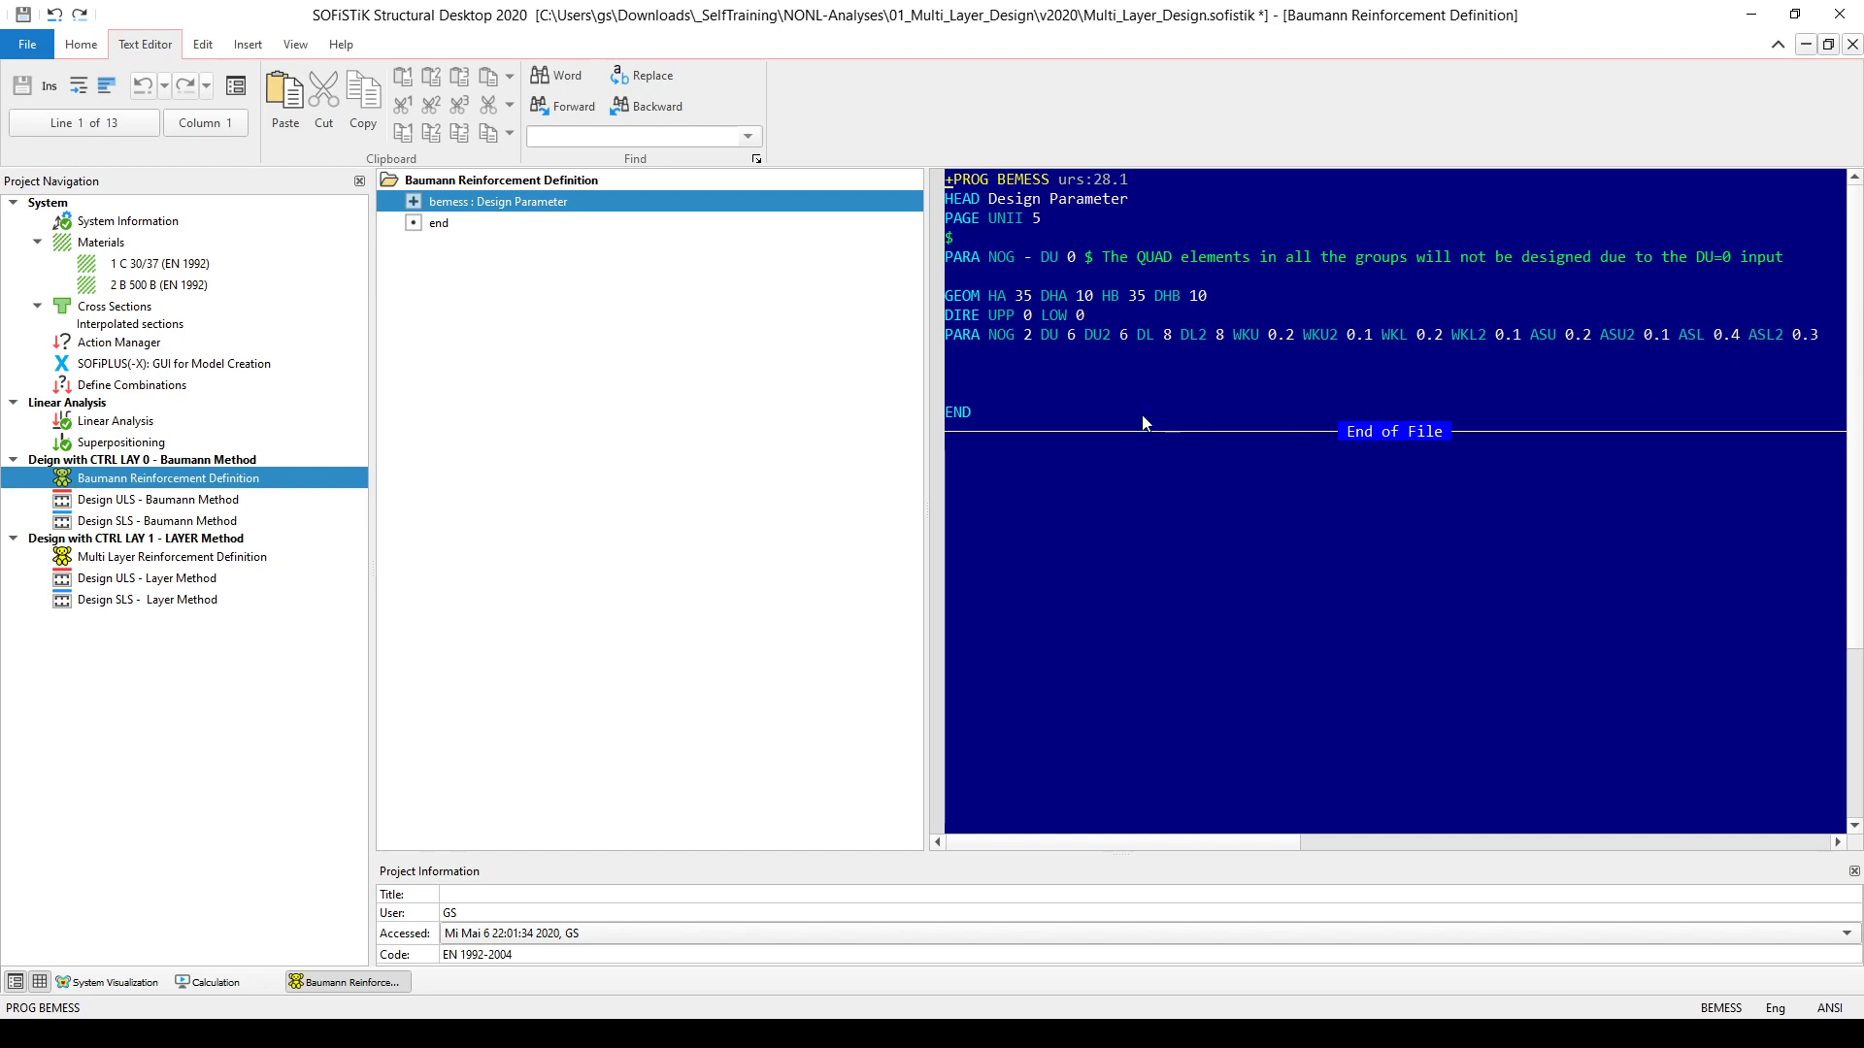
pyautogui.rightClick(293, 479)
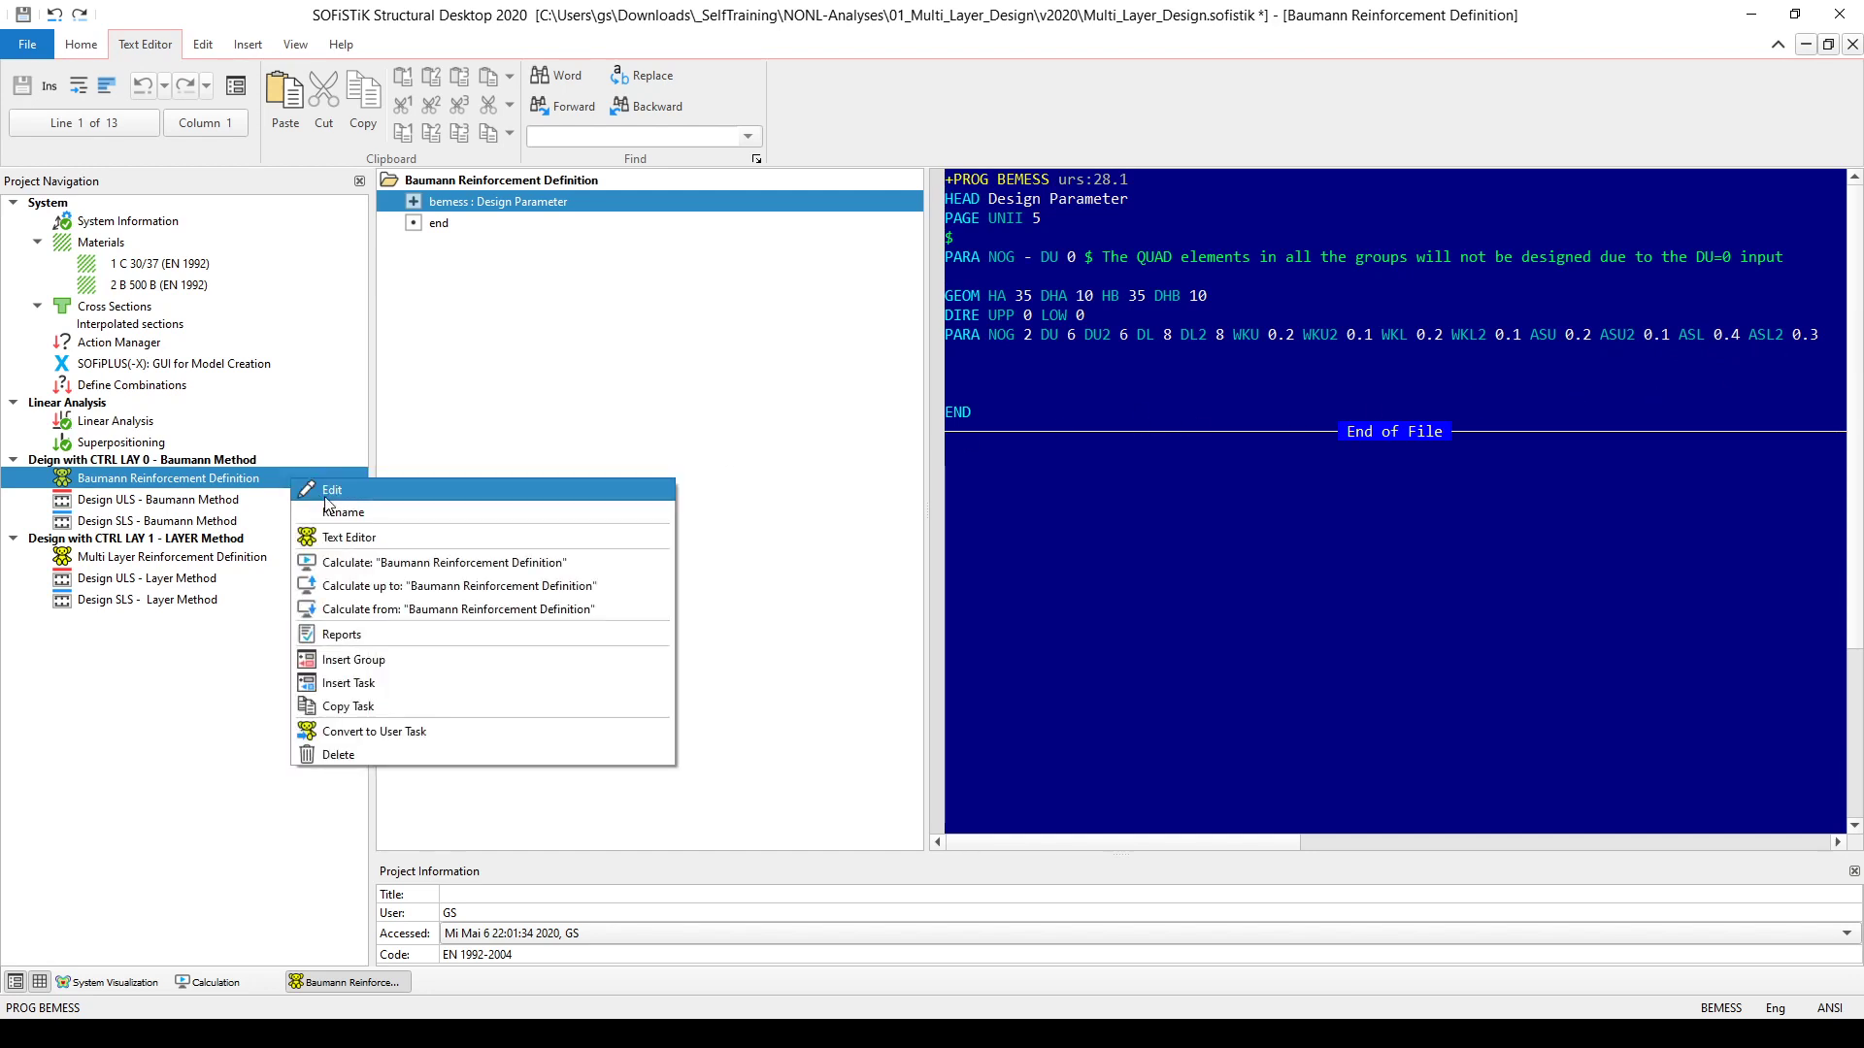
pyautogui.click(436, 565)
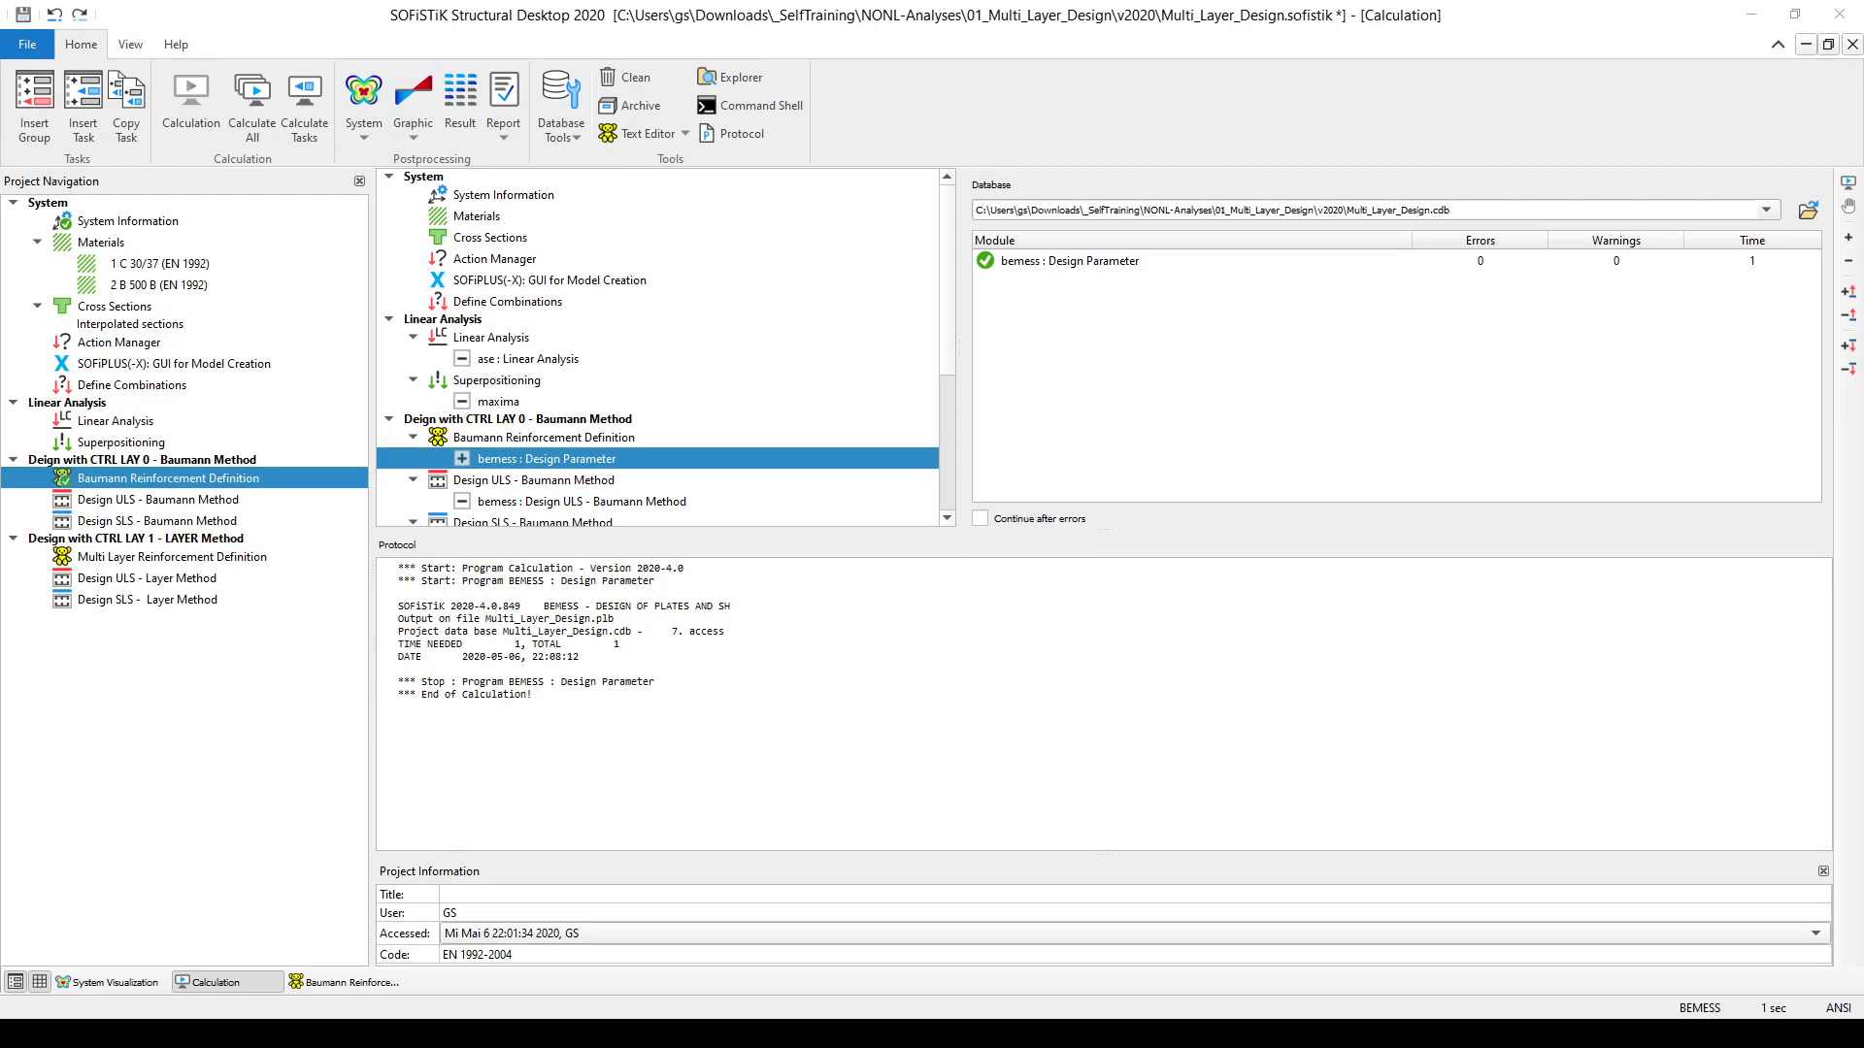
# Step: In SOFiSTiK Graphic, display the prescribed diameter of the quadrilateral elements' upper principal reinforcements (1st layer)
pyautogui.click(1511, 264)
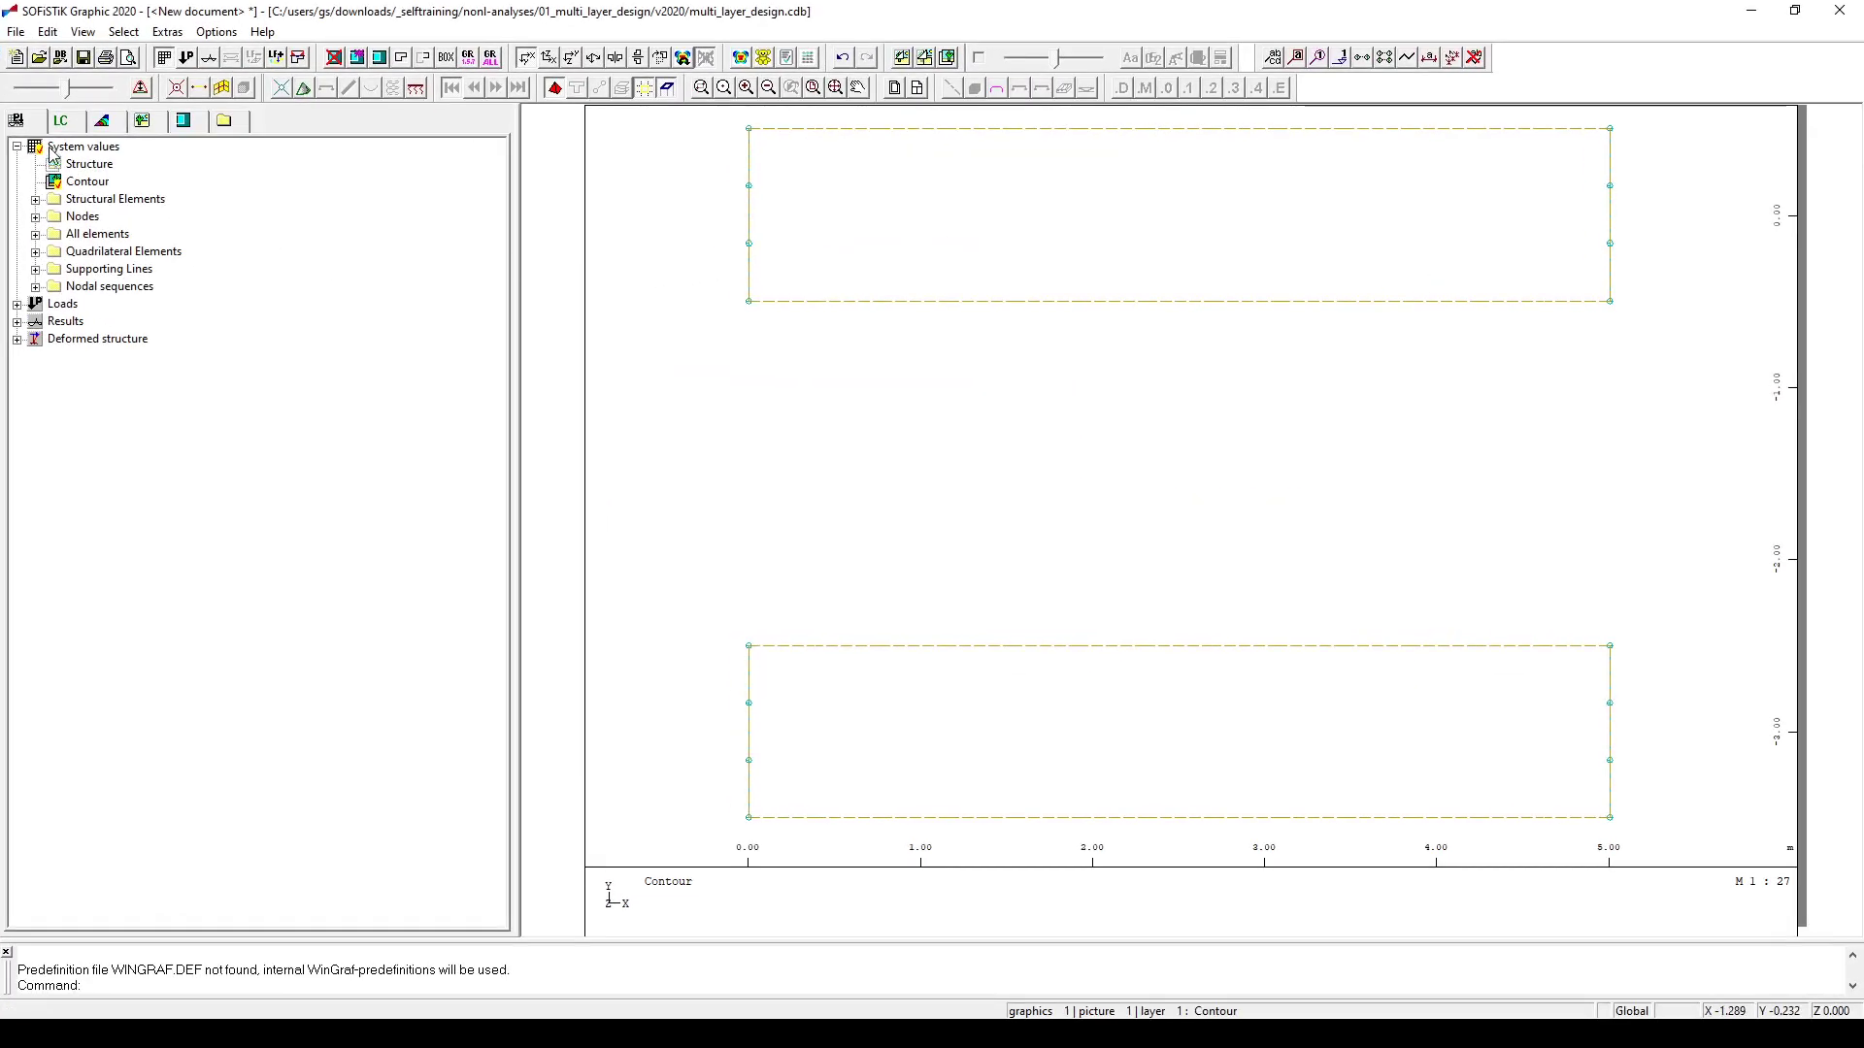
pyautogui.click(35, 251)
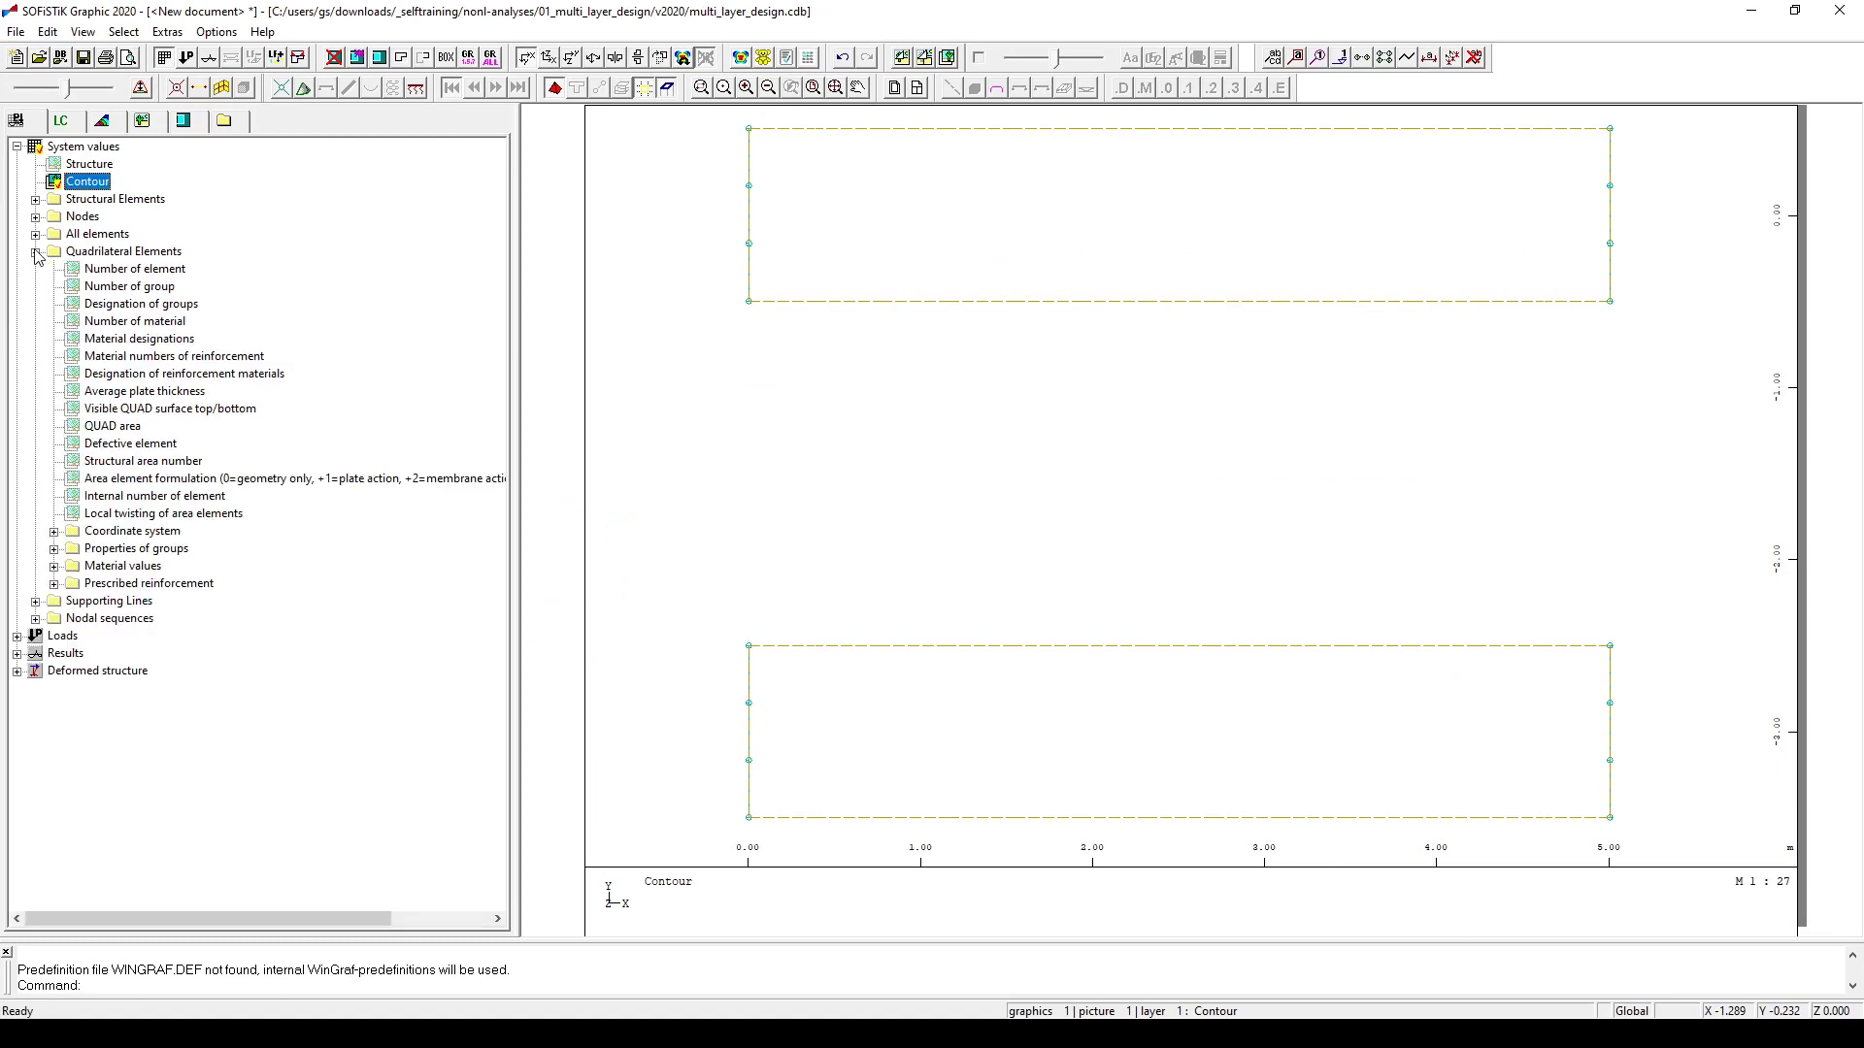
pyautogui.click(55, 583)
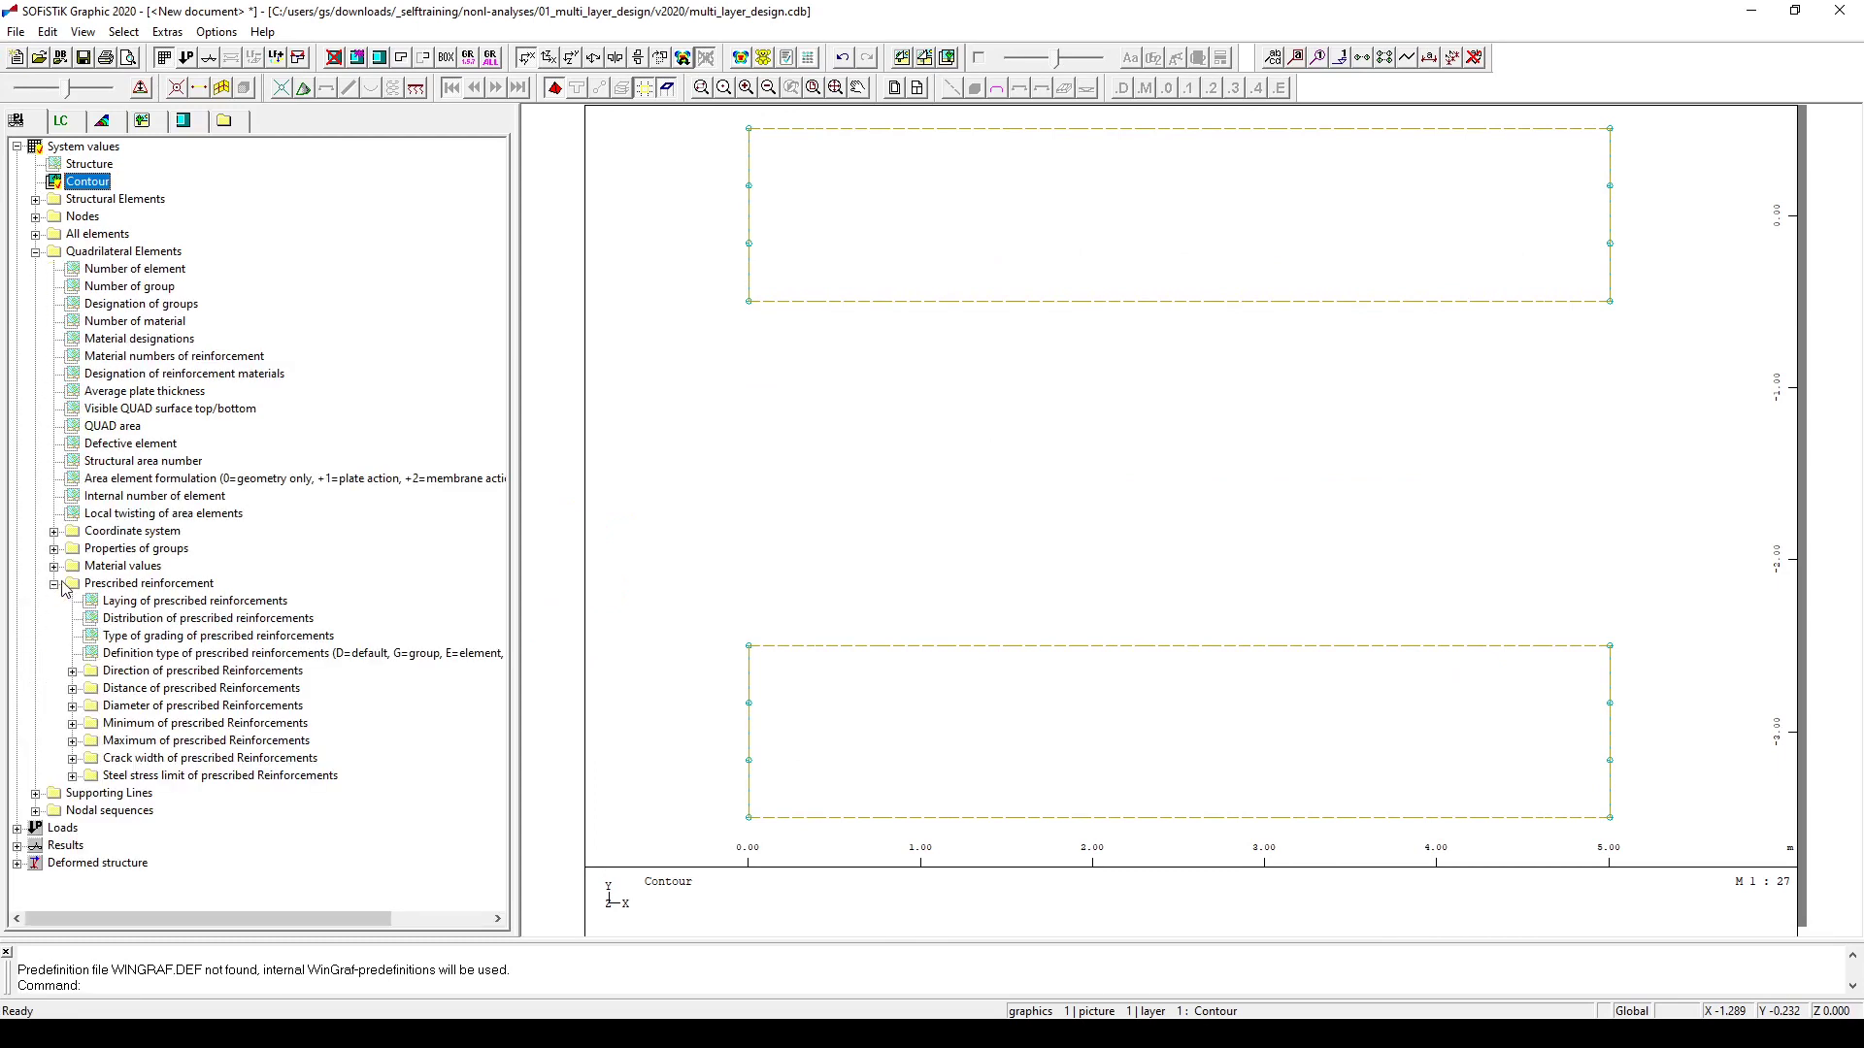
pyautogui.click(73, 707)
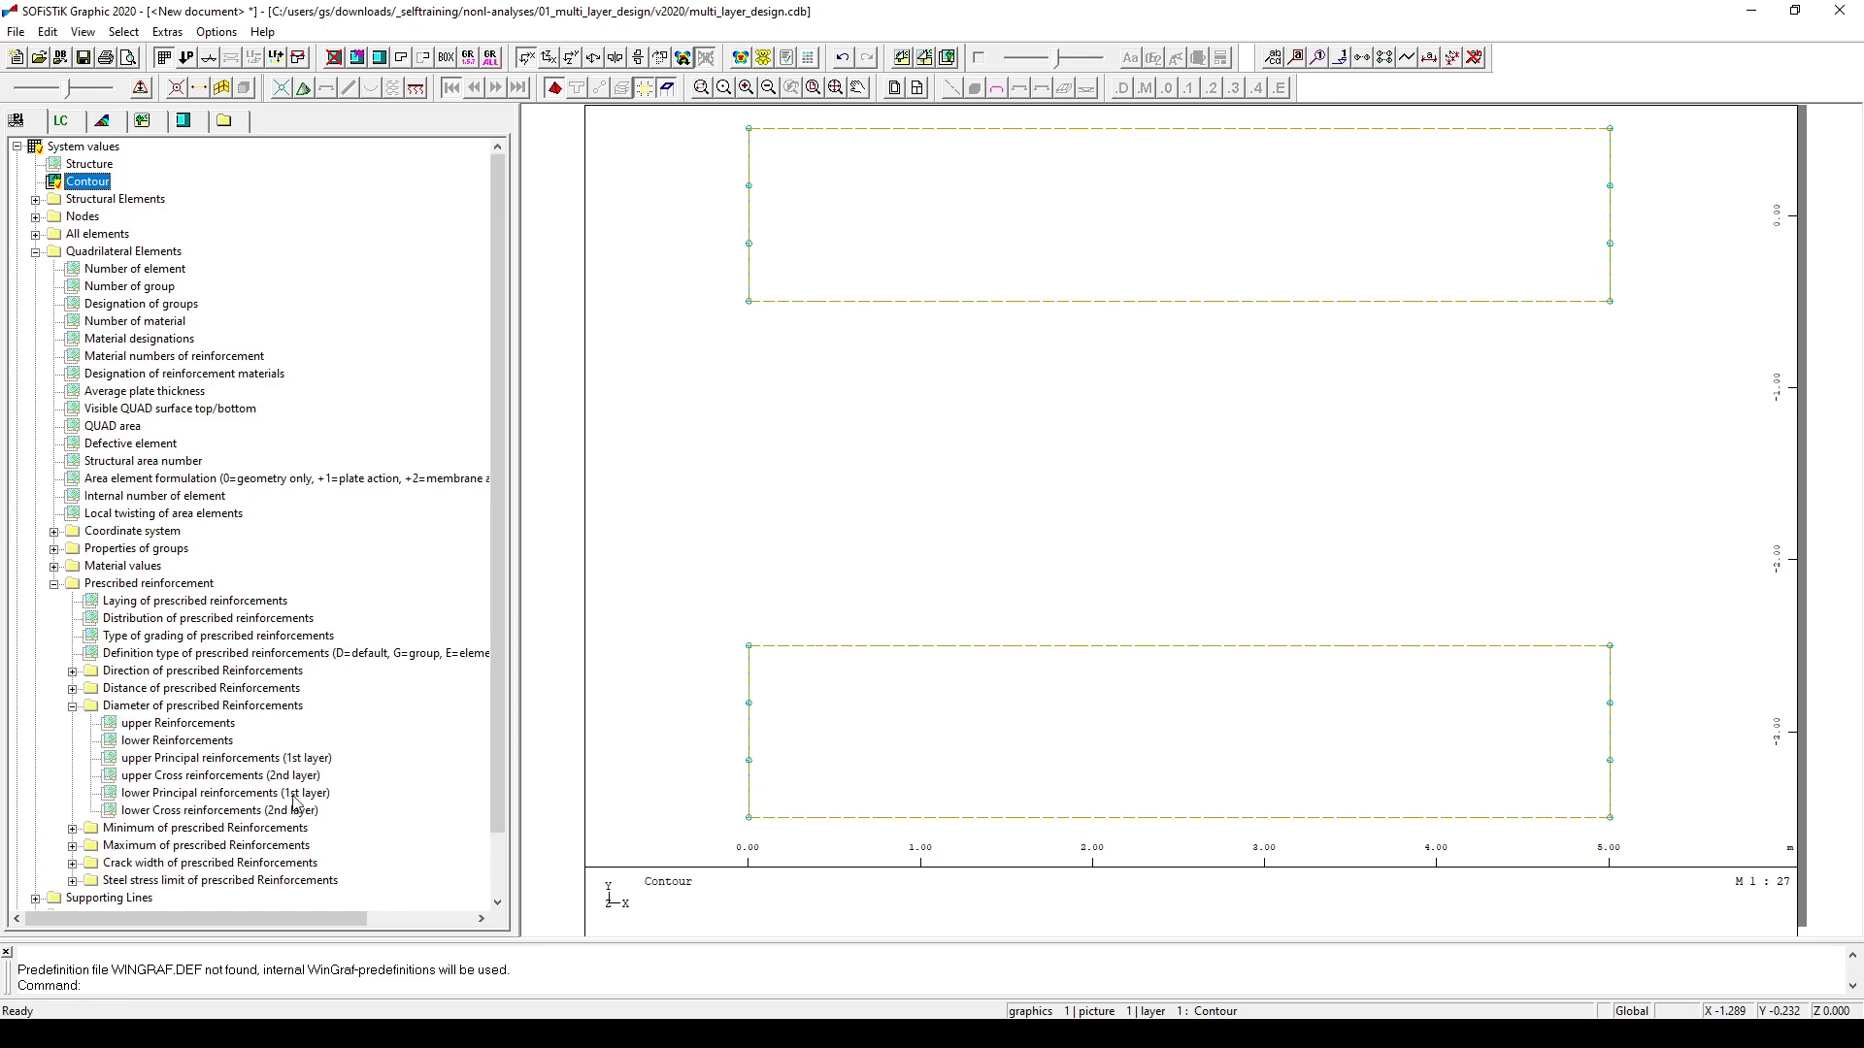
pyautogui.doubleClick(297, 761)
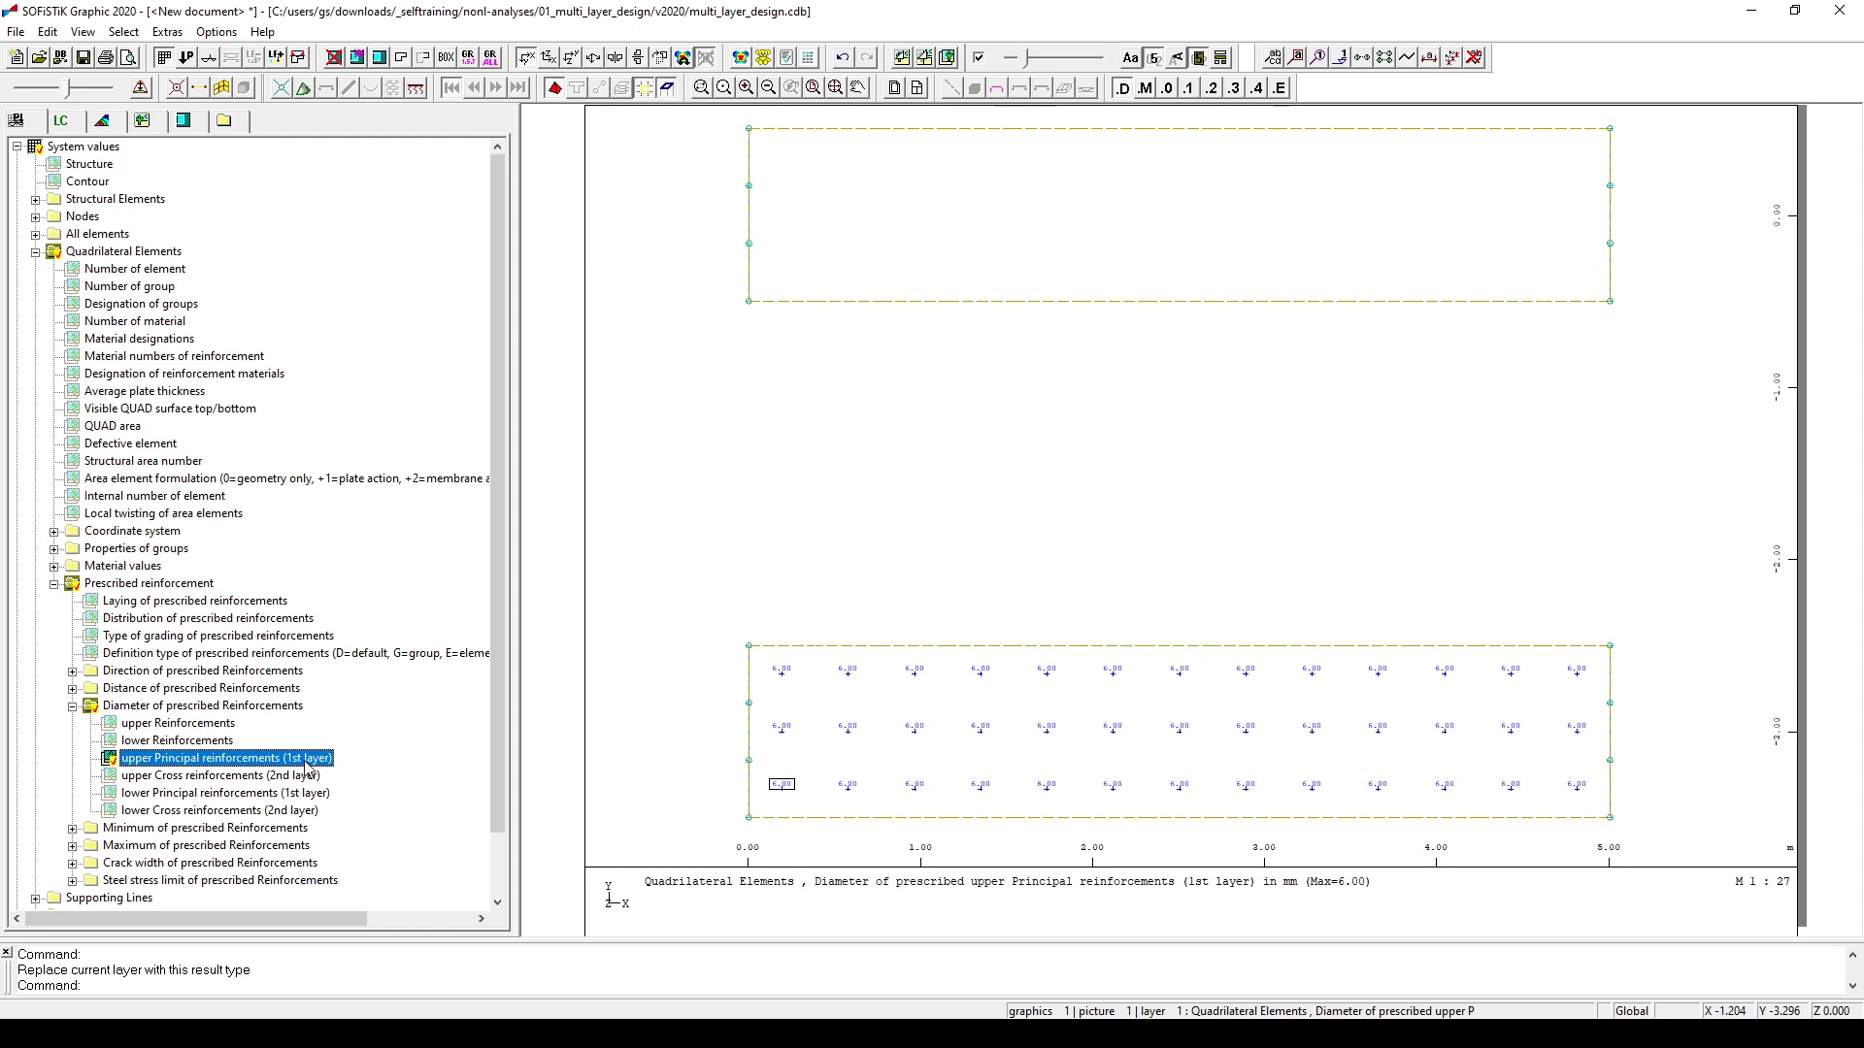
# Step: Display the prescribed diameters of the upper cross, lower principal and lower cross reinforcements, enlarging the value labels
pyautogui.click(244, 780)
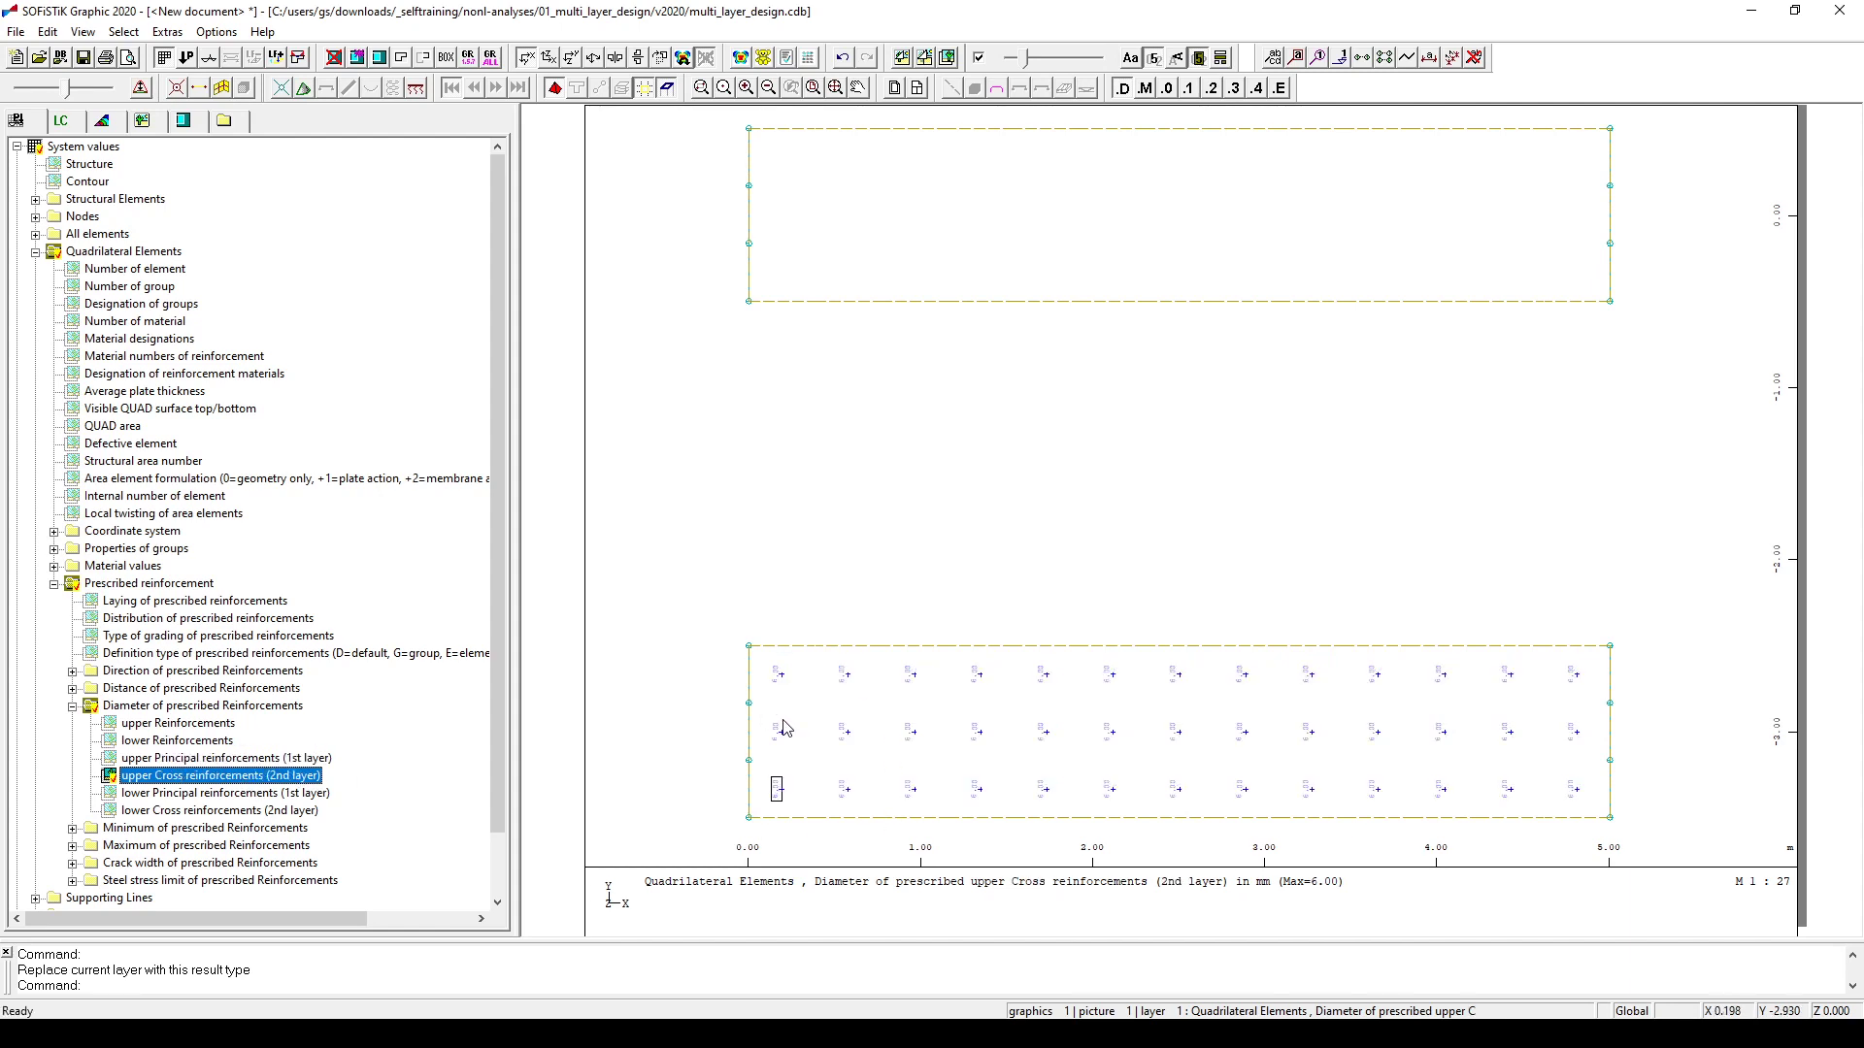
pyautogui.click(1028, 60)
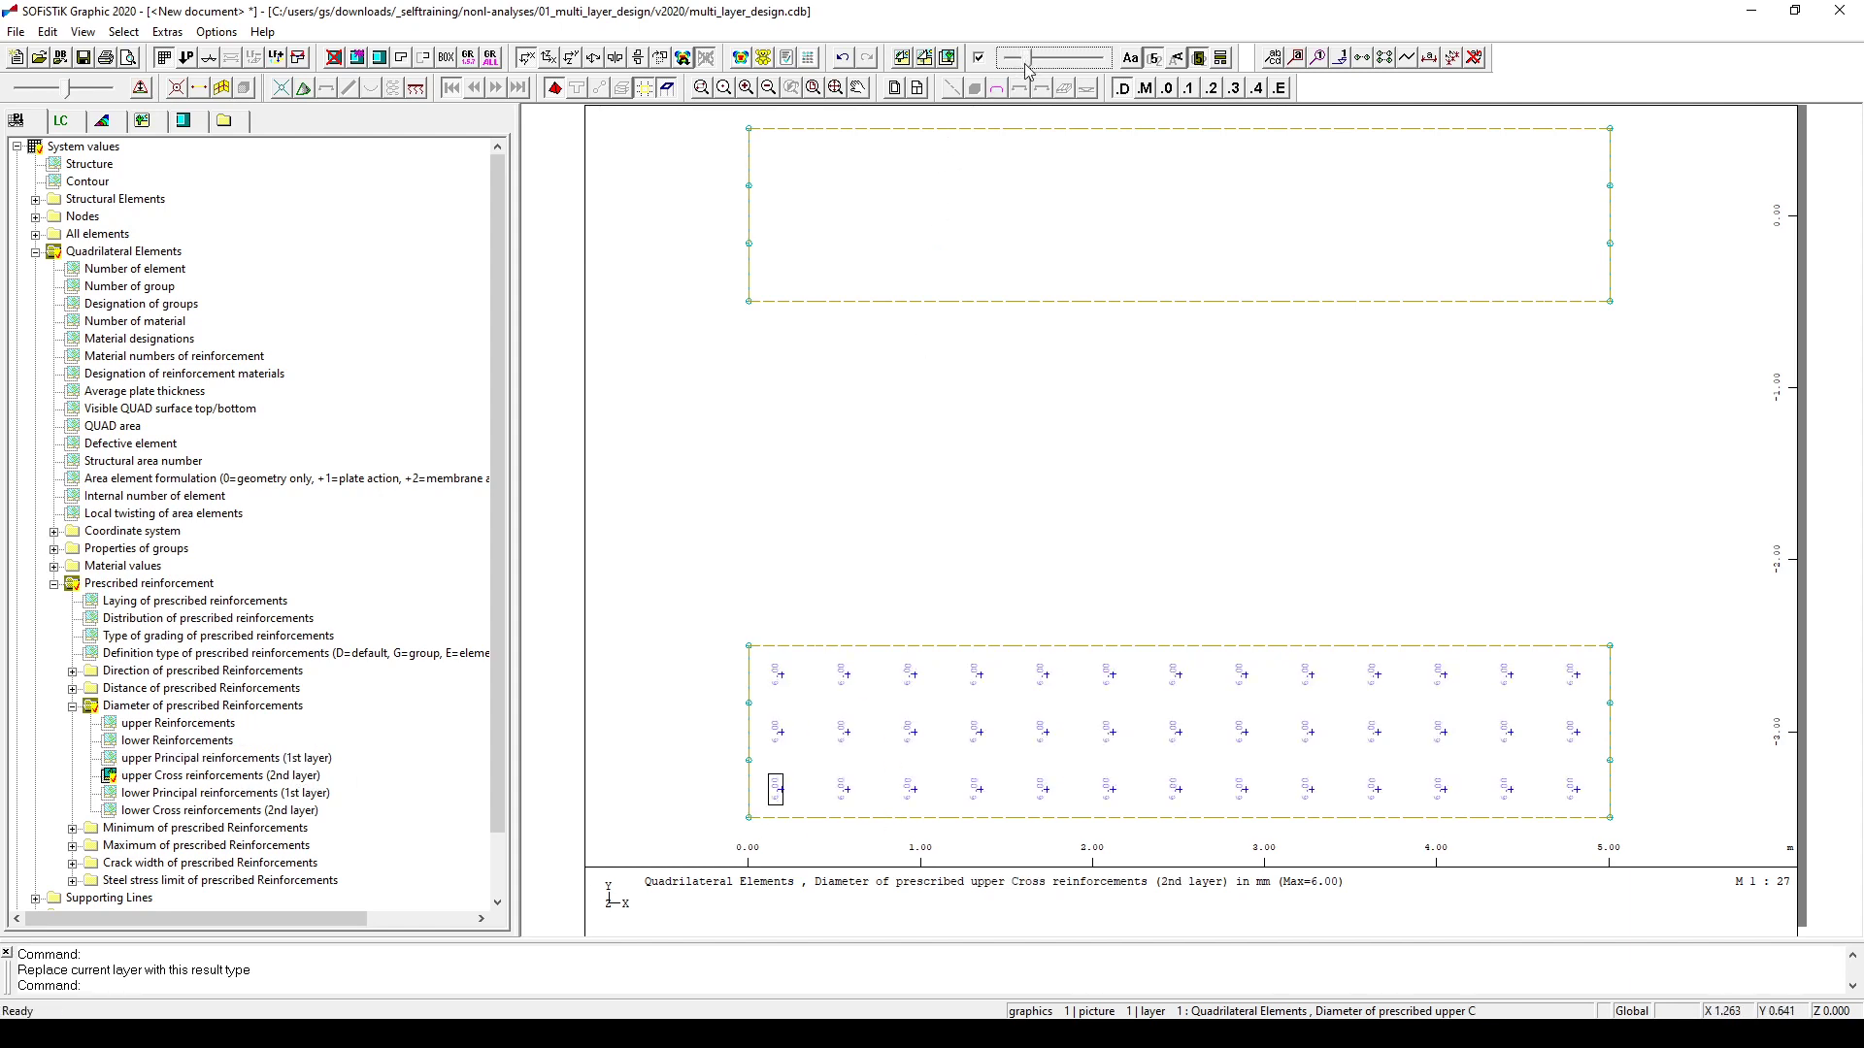
pyautogui.click(301, 784)
pyautogui.click(300, 796)
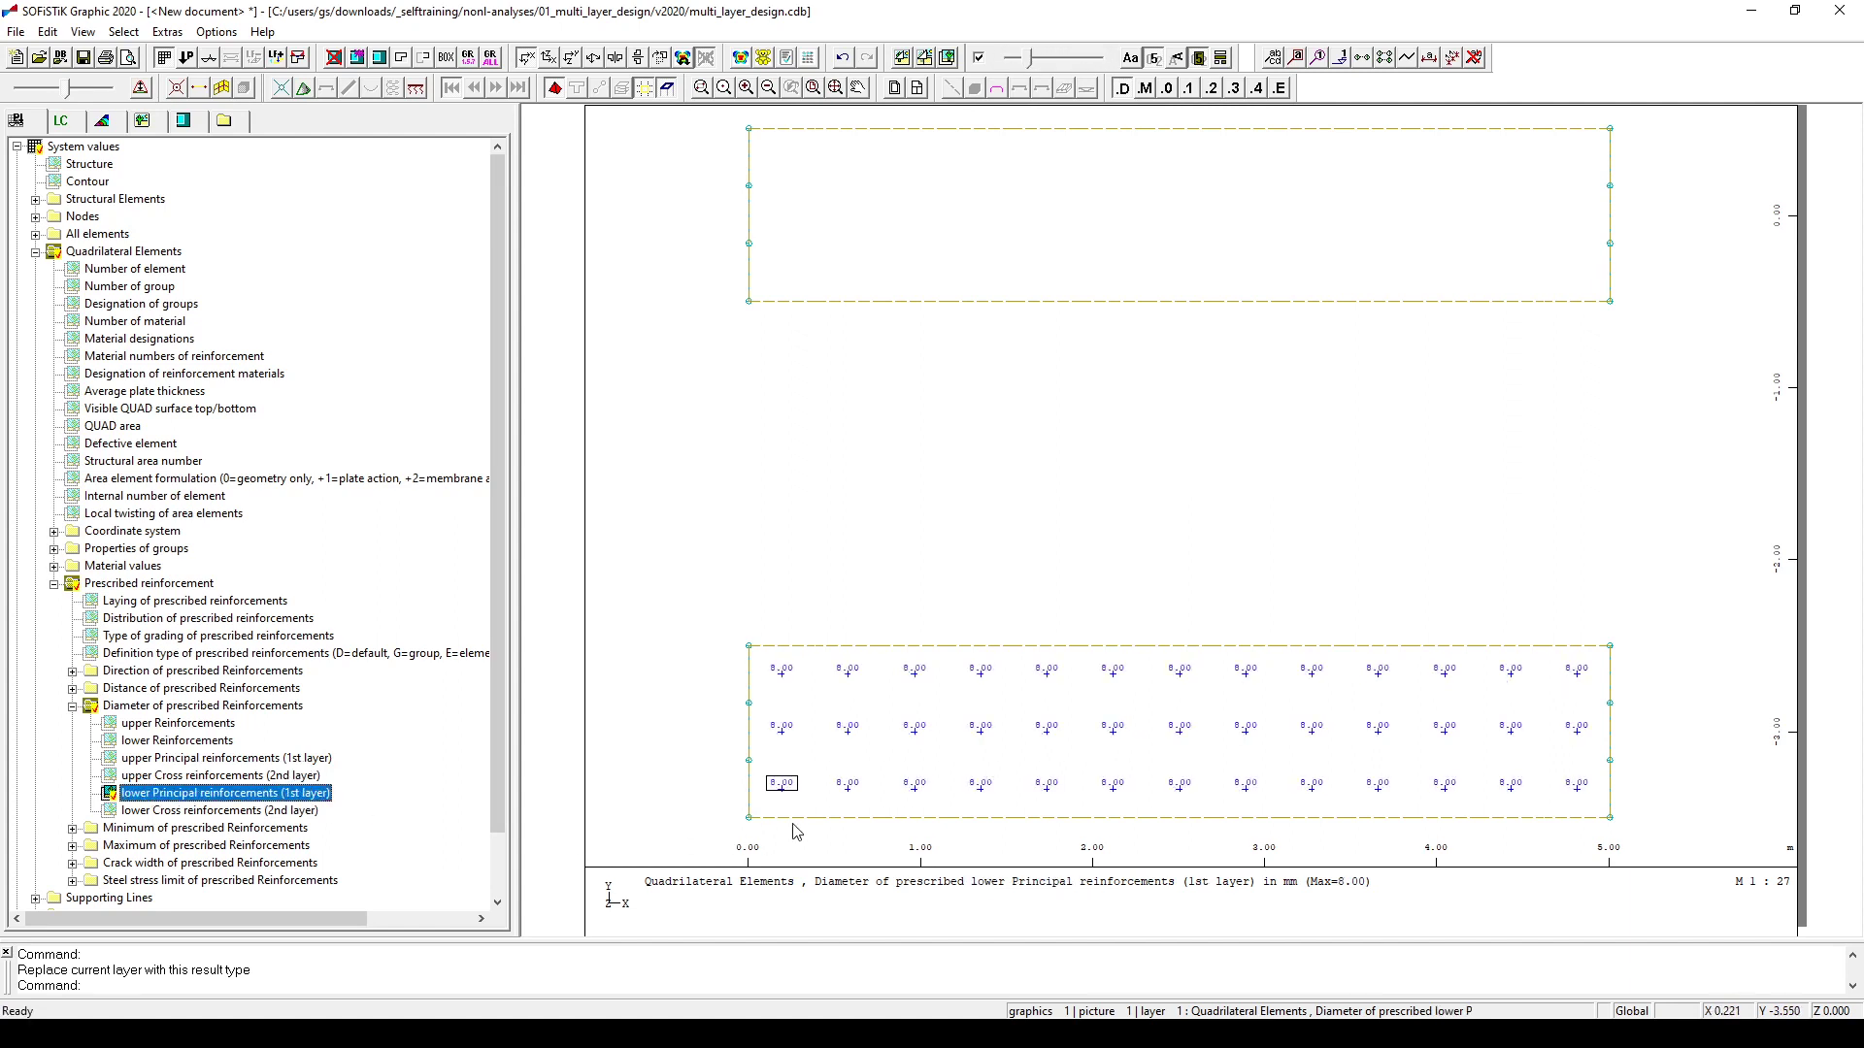
pyautogui.click(288, 812)
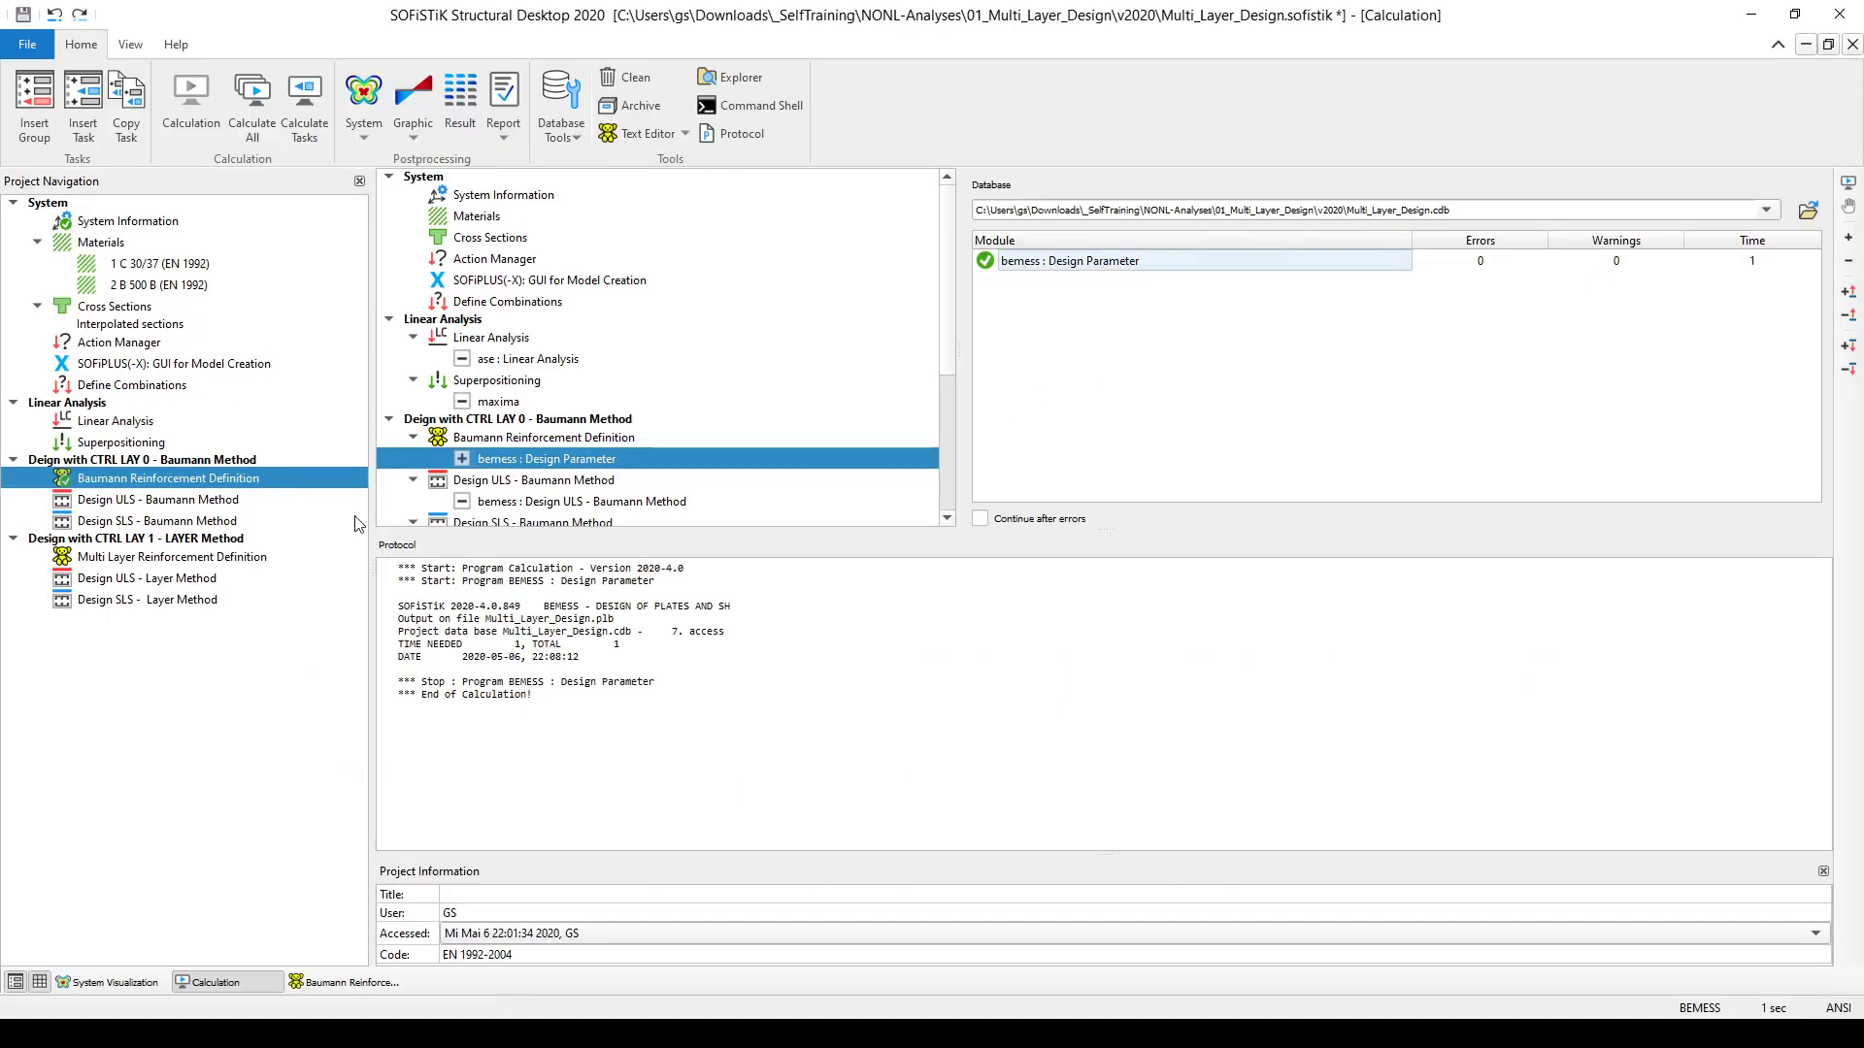
# Step: In SOFiSTiK Structural Desktop, calculate the ULS and SLS design tasks of the Baumann Method, excluding the reinforcement definition
pyautogui.click(215, 500)
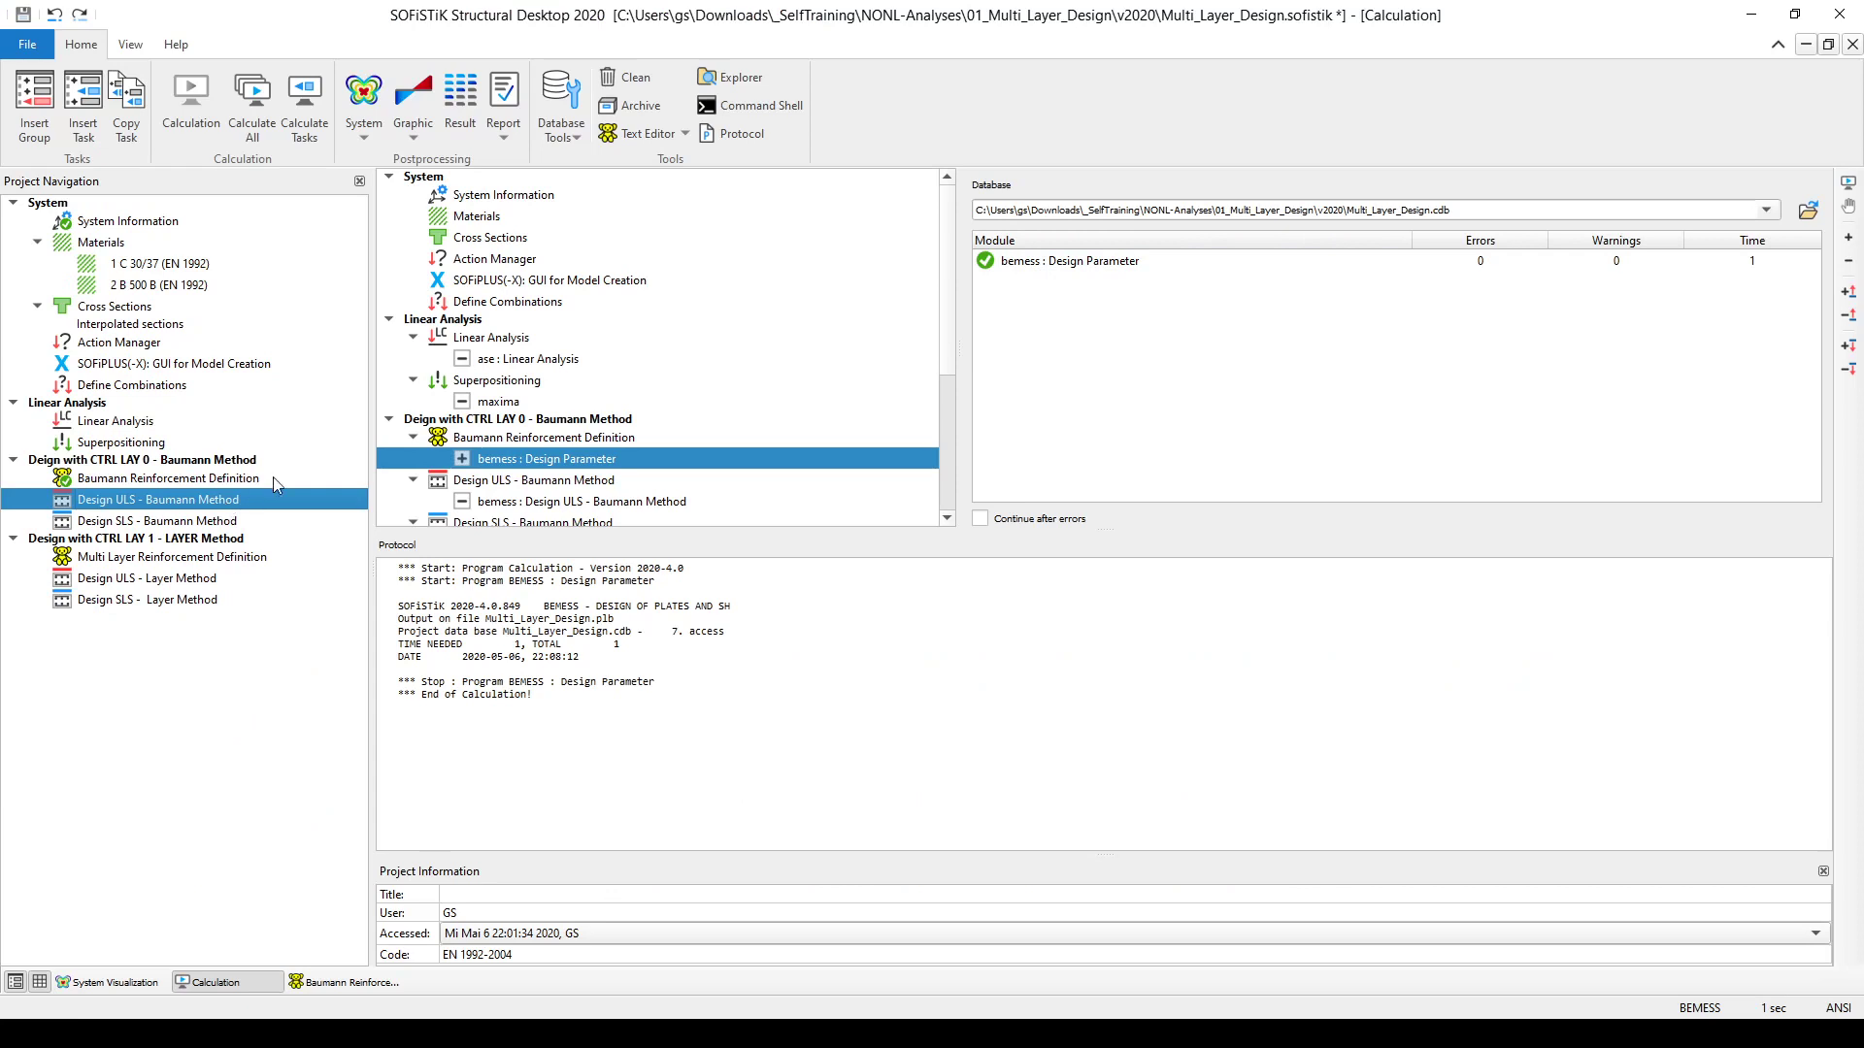
pyautogui.click(464, 459)
pyautogui.scroll(-1, 466, 462)
pyautogui.click(464, 488)
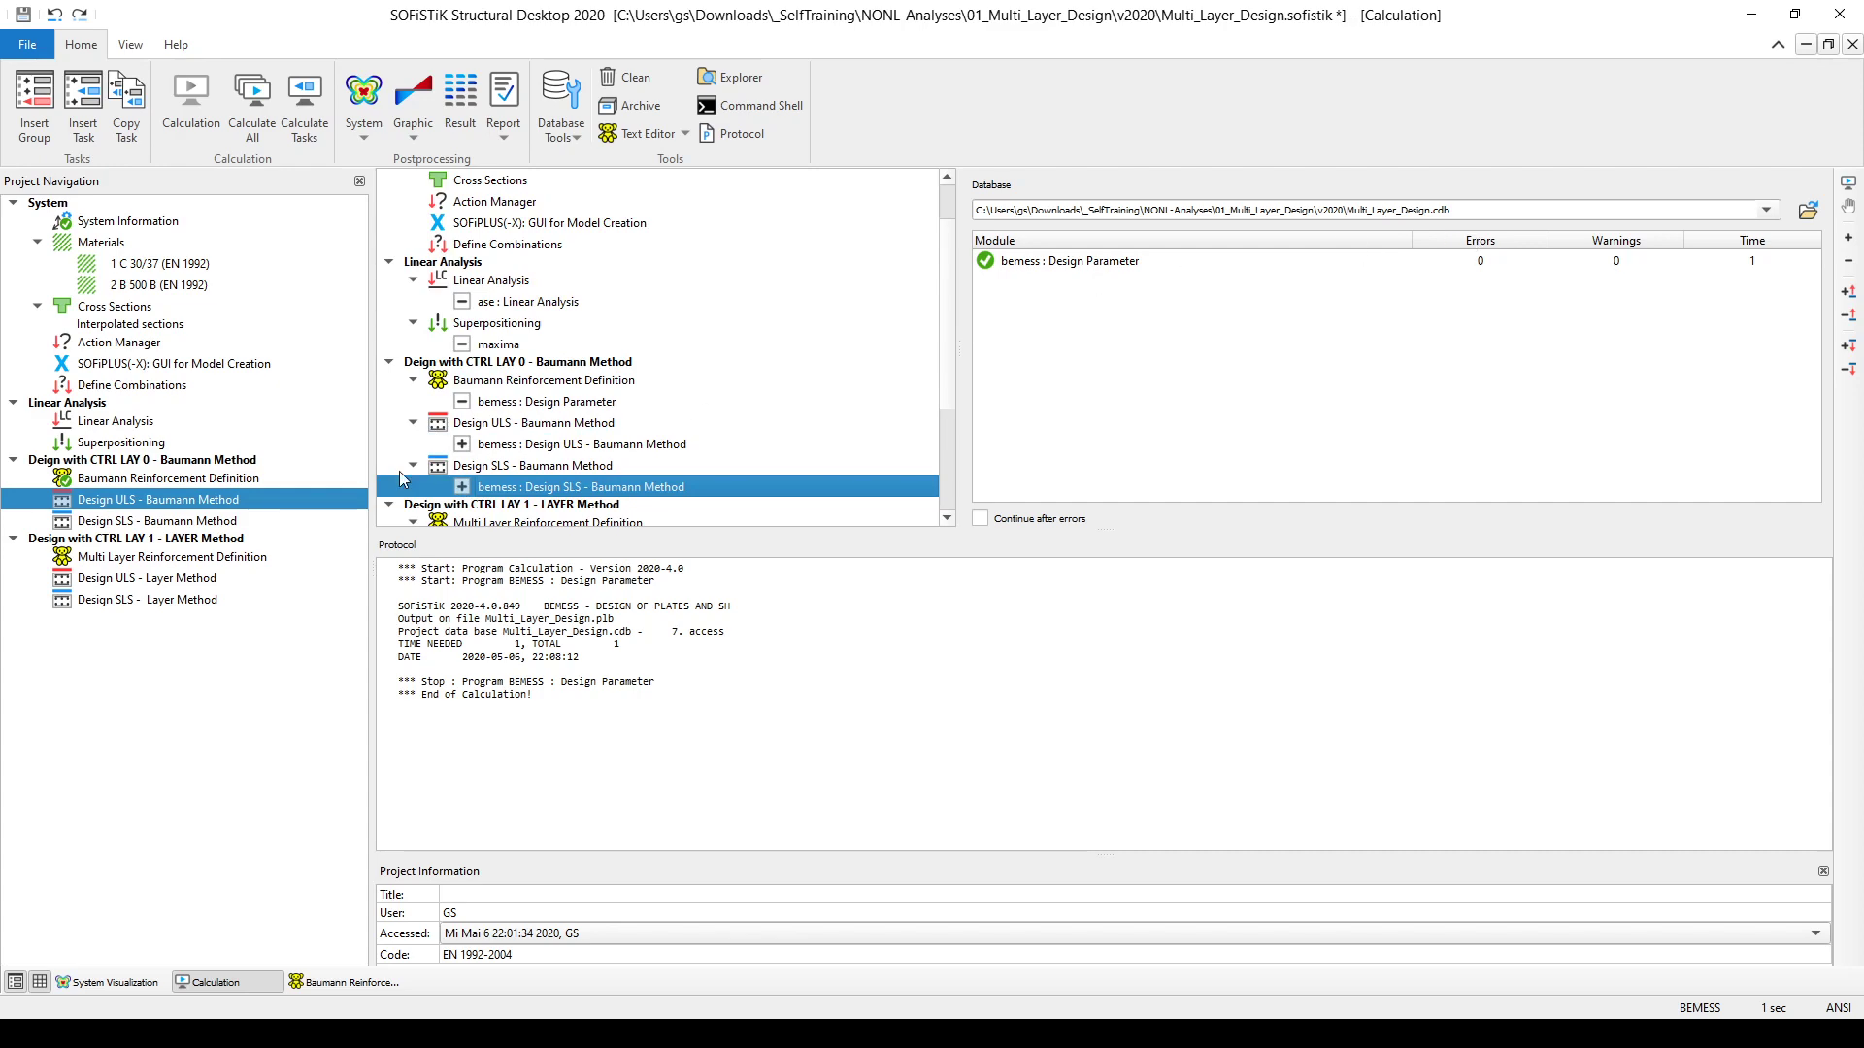
pyautogui.click(1847, 182)
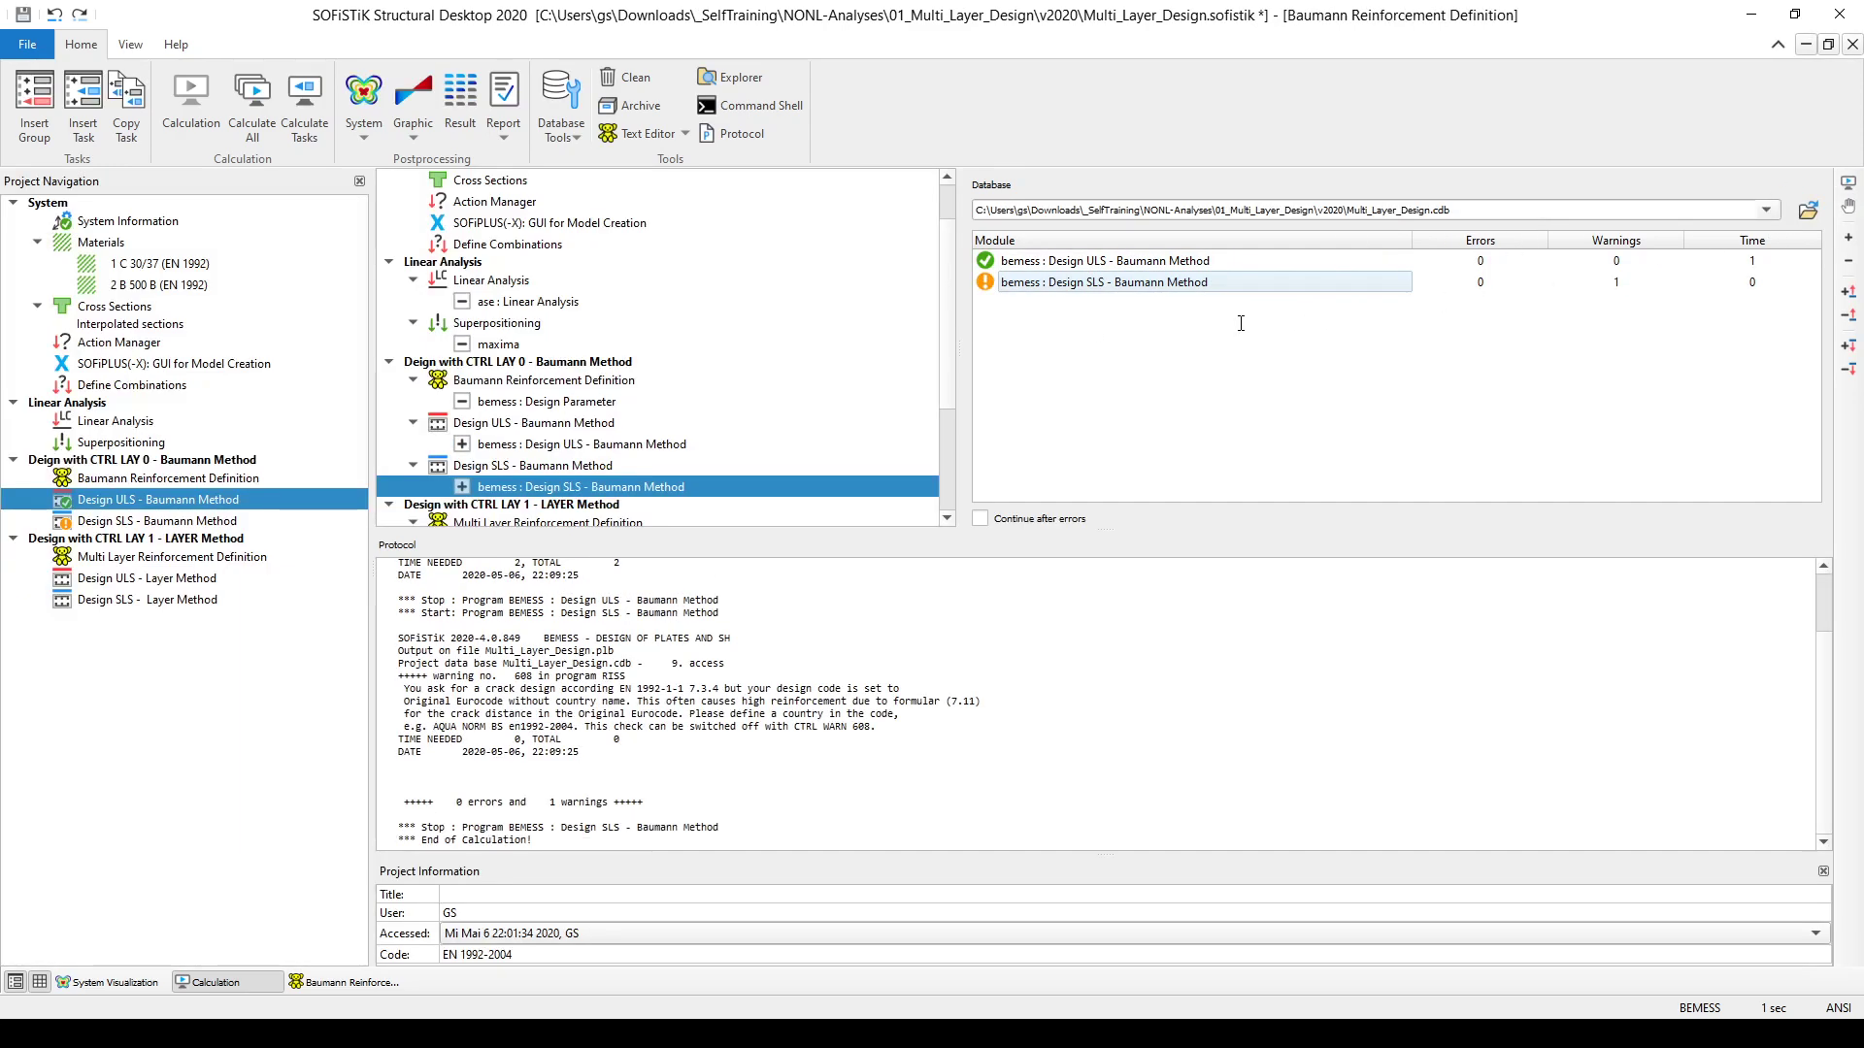
# Step: Inspect the design case and load case settings of the Baumann ULS and SLS design tasks, cancelling both dialogs
pyautogui.click(224, 501)
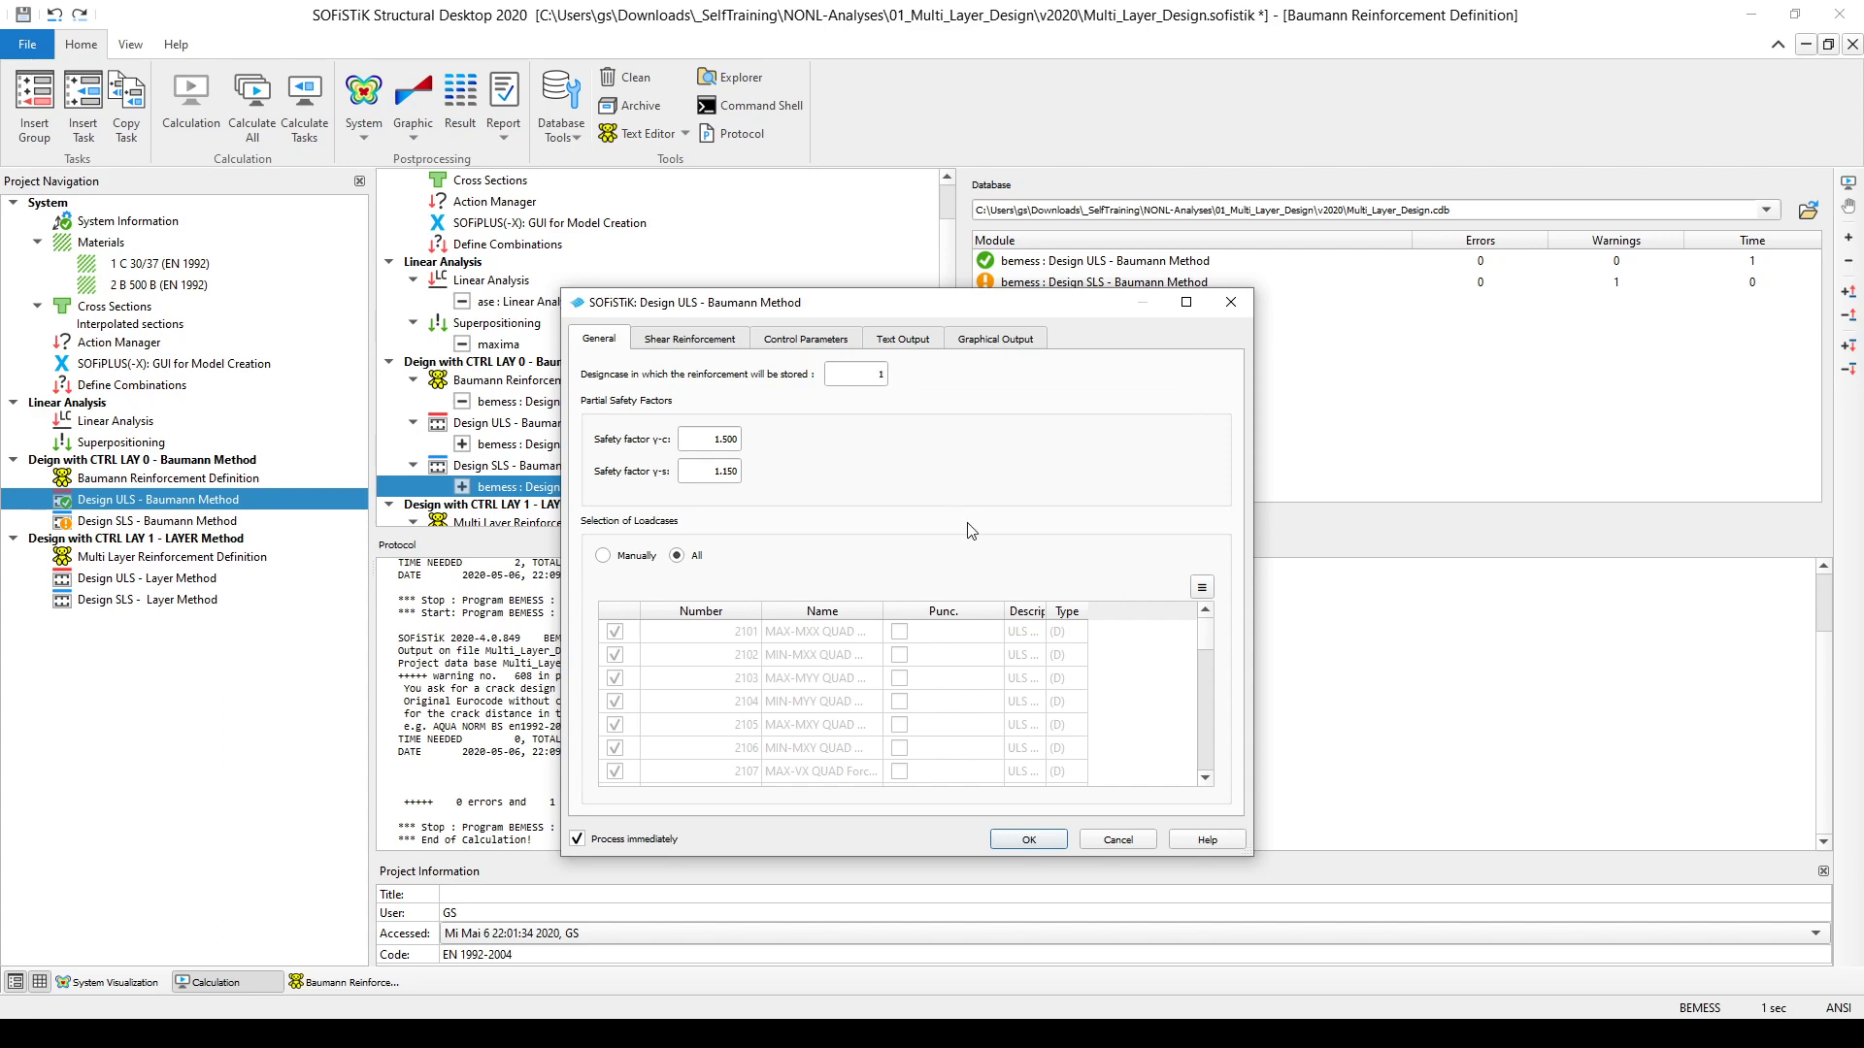
pyautogui.click(1126, 841)
pyautogui.click(210, 521)
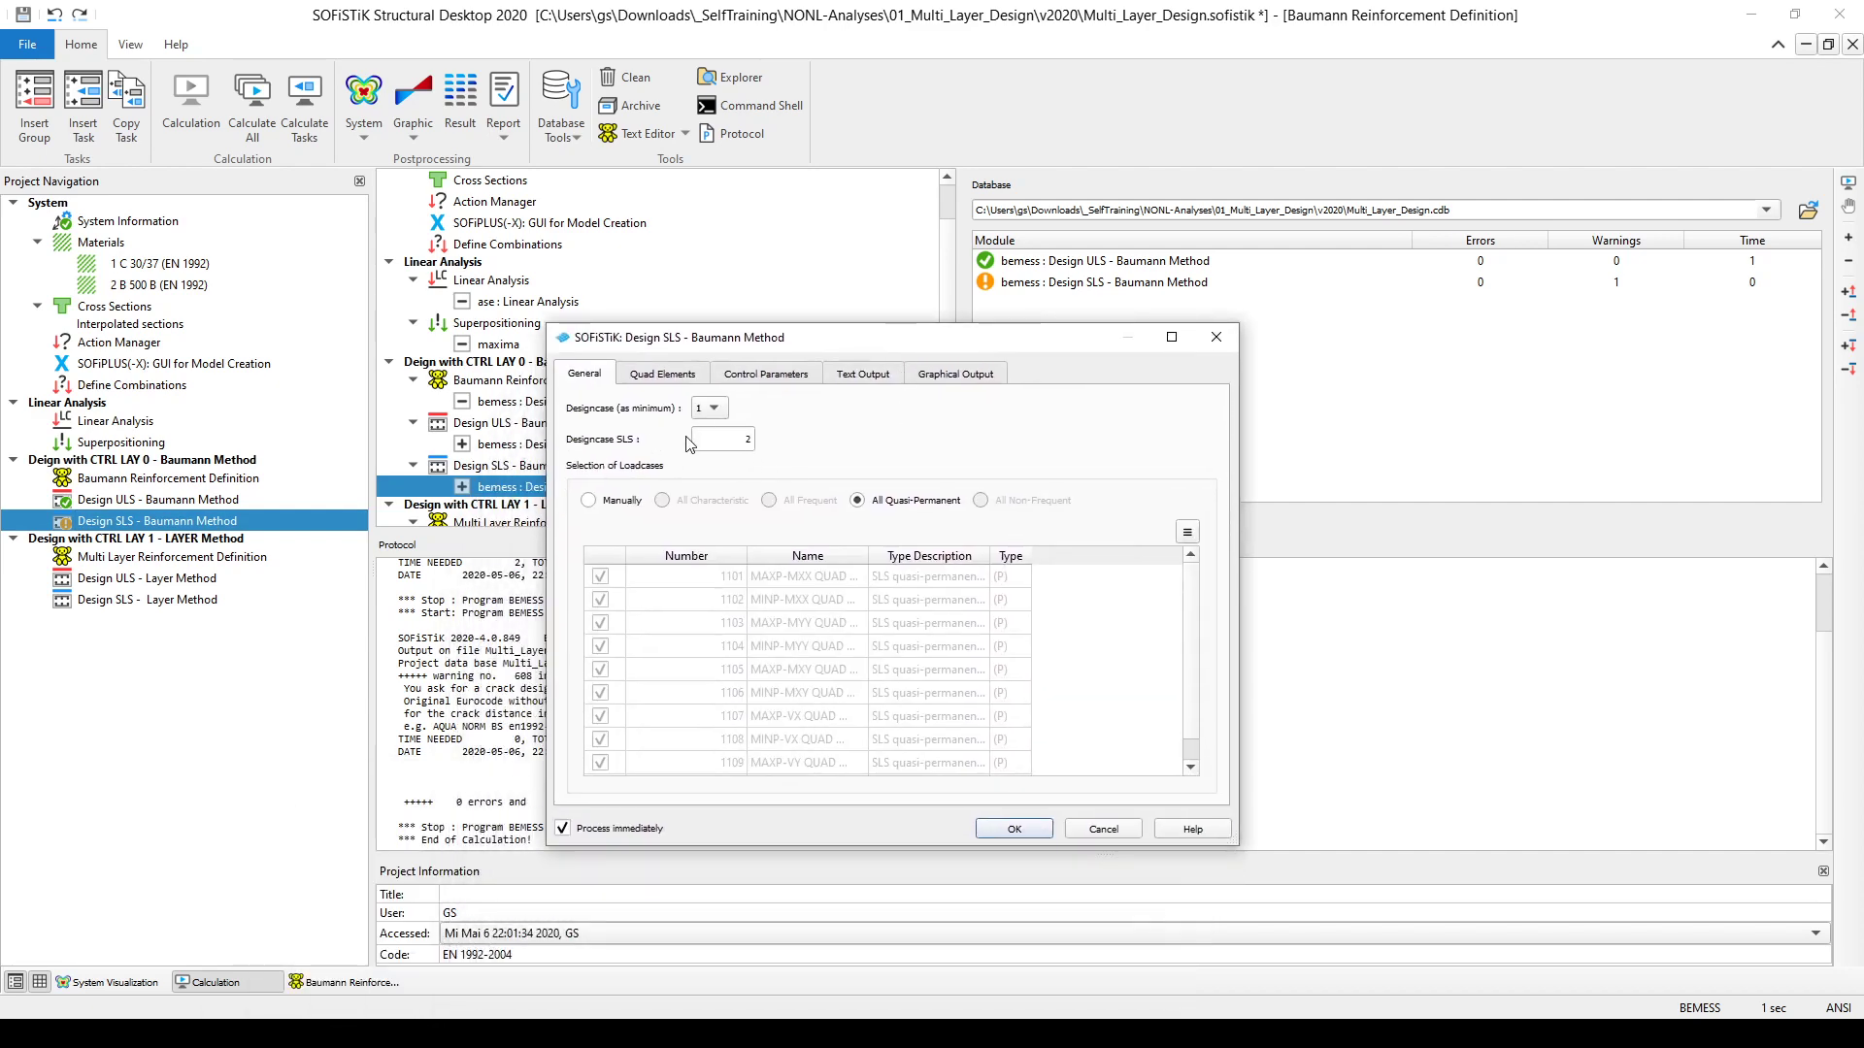
pyautogui.click(744, 441)
pyautogui.write('2')
pyautogui.click(1107, 828)
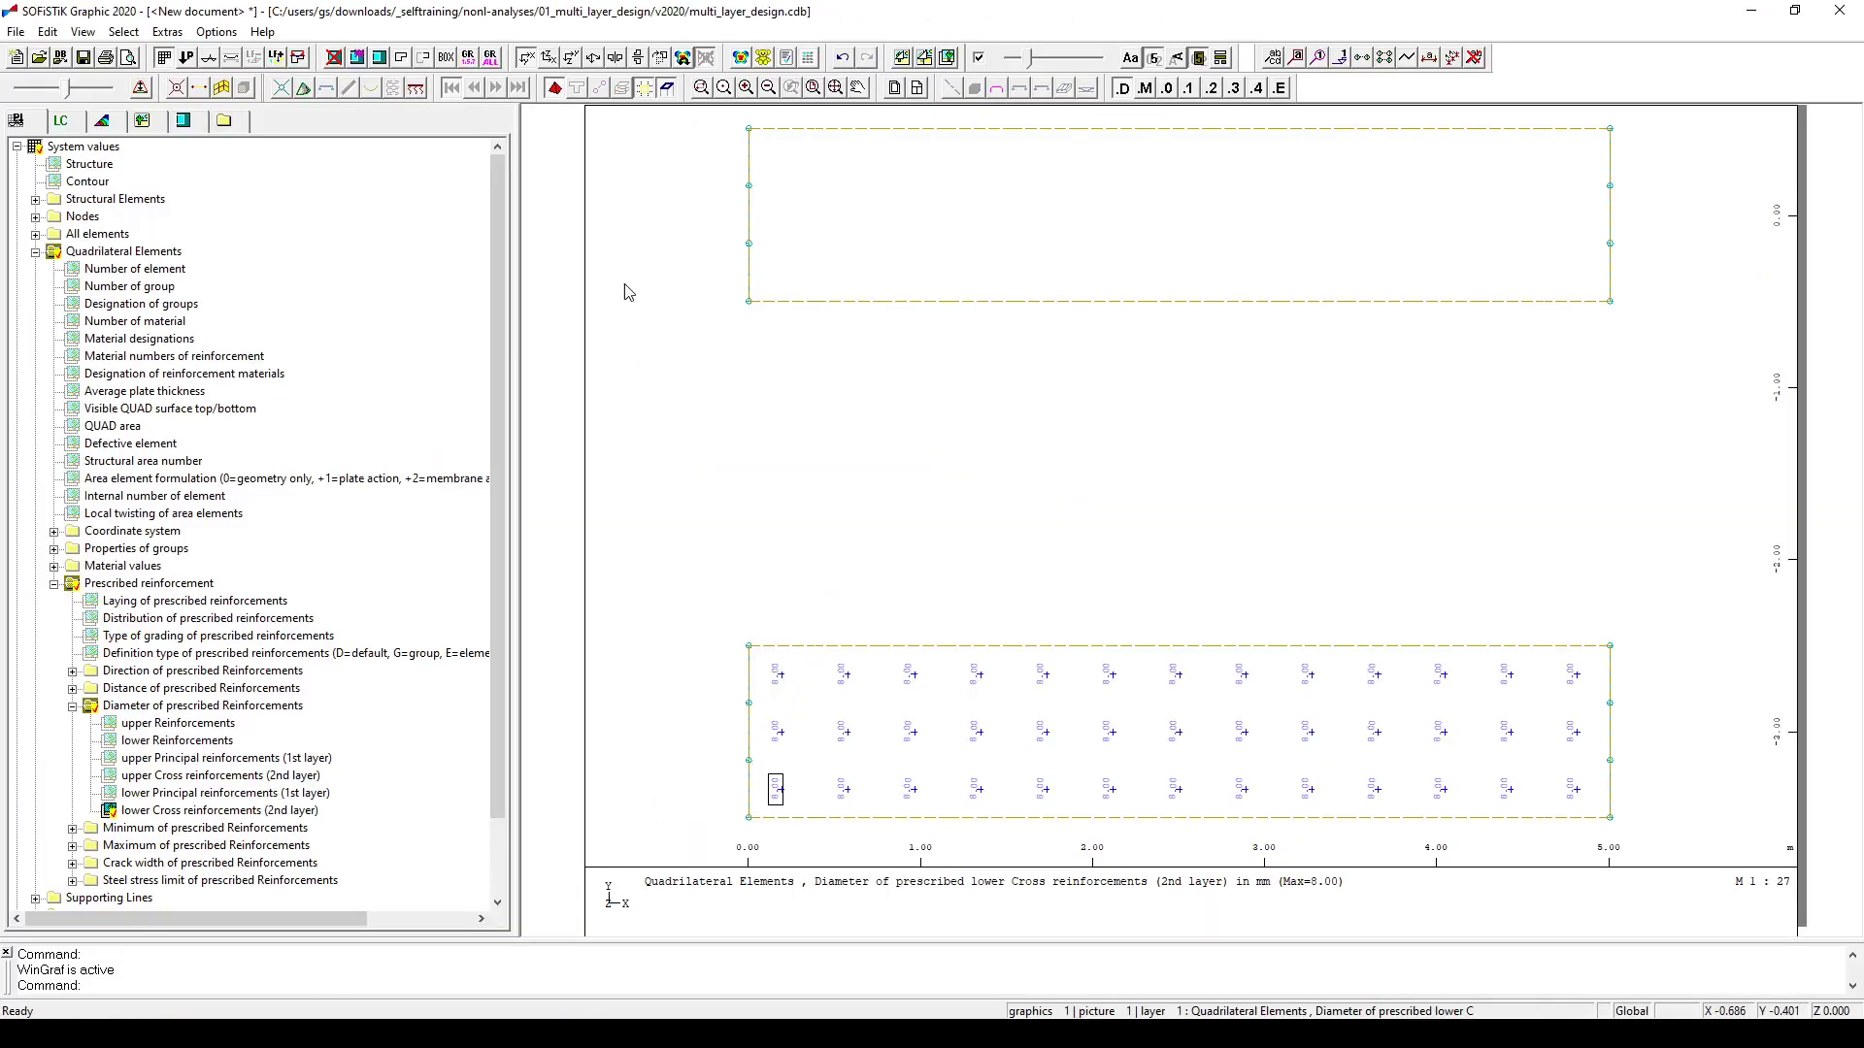
# Step: In SOFiSTiK Graphic, display the designed lower principal (1st layer) and lower cross (2nd layer) reinforcements of the quadrilateral elements, enlarging the value labels
pyautogui.click(16, 147)
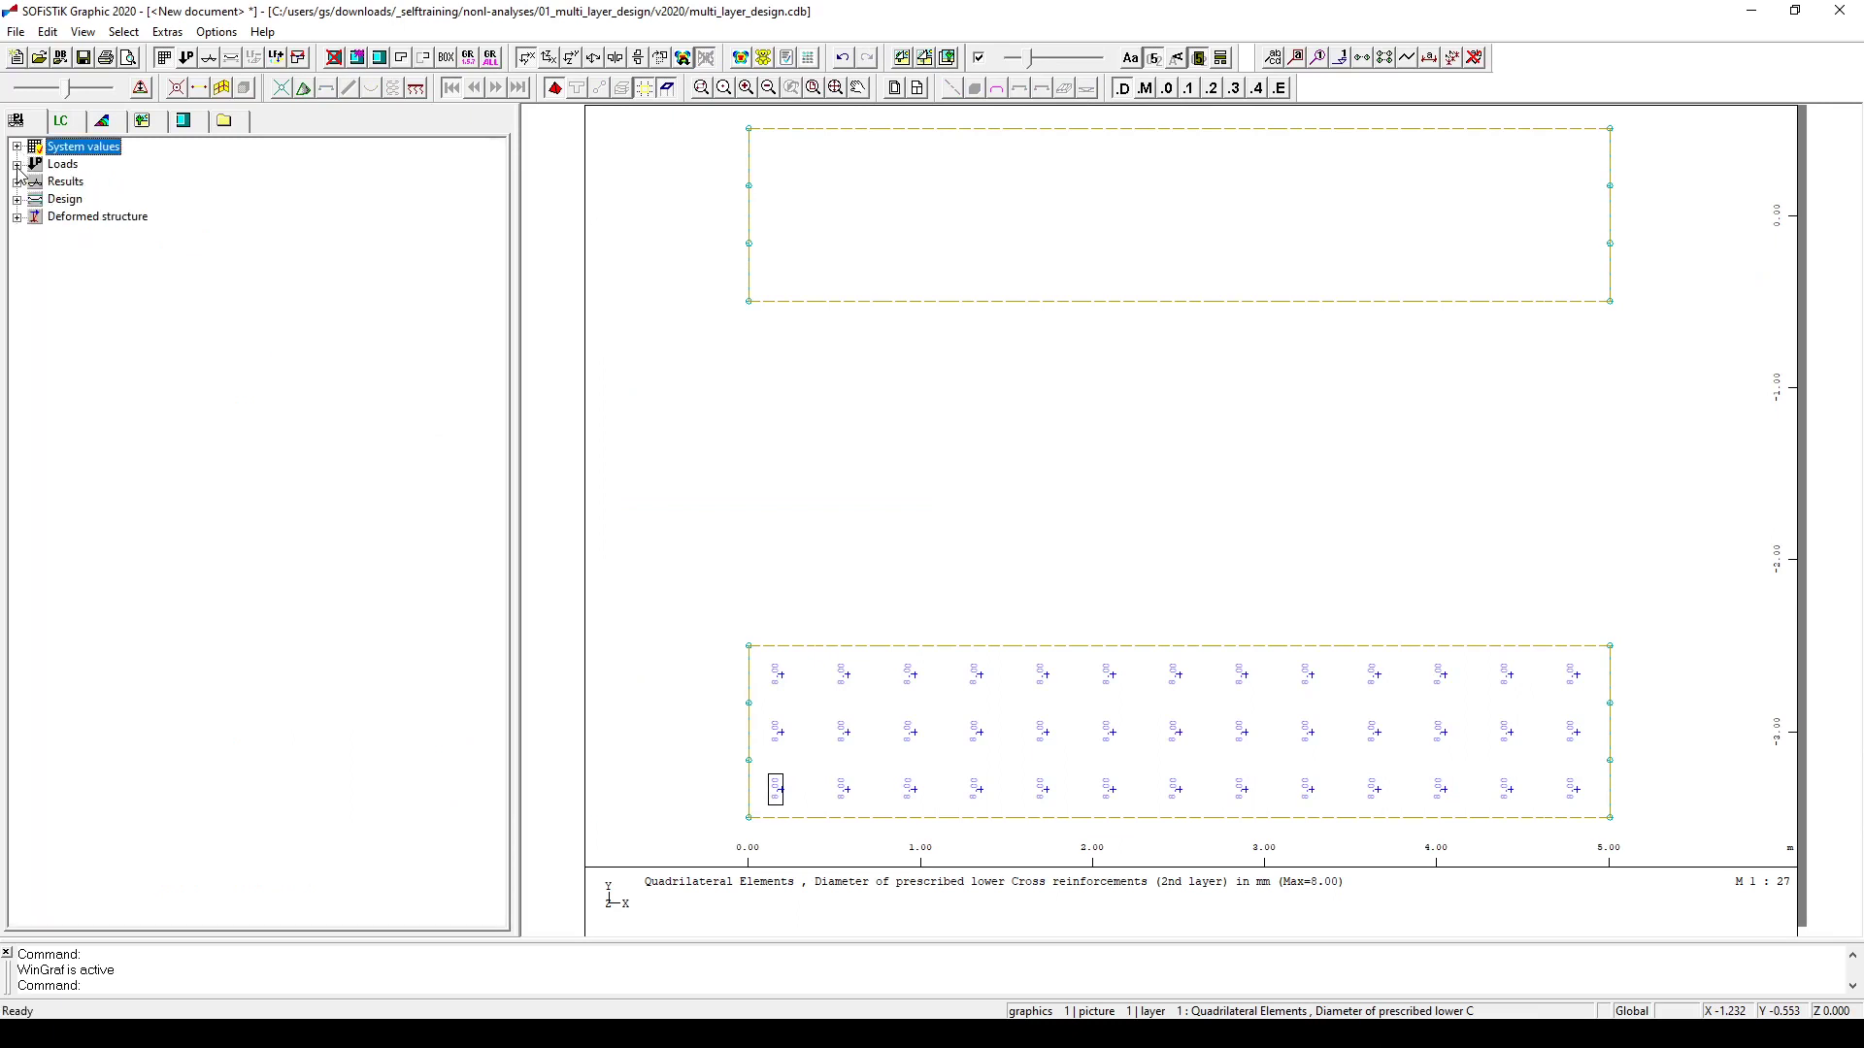
pyautogui.click(17, 199)
pyautogui.click(35, 217)
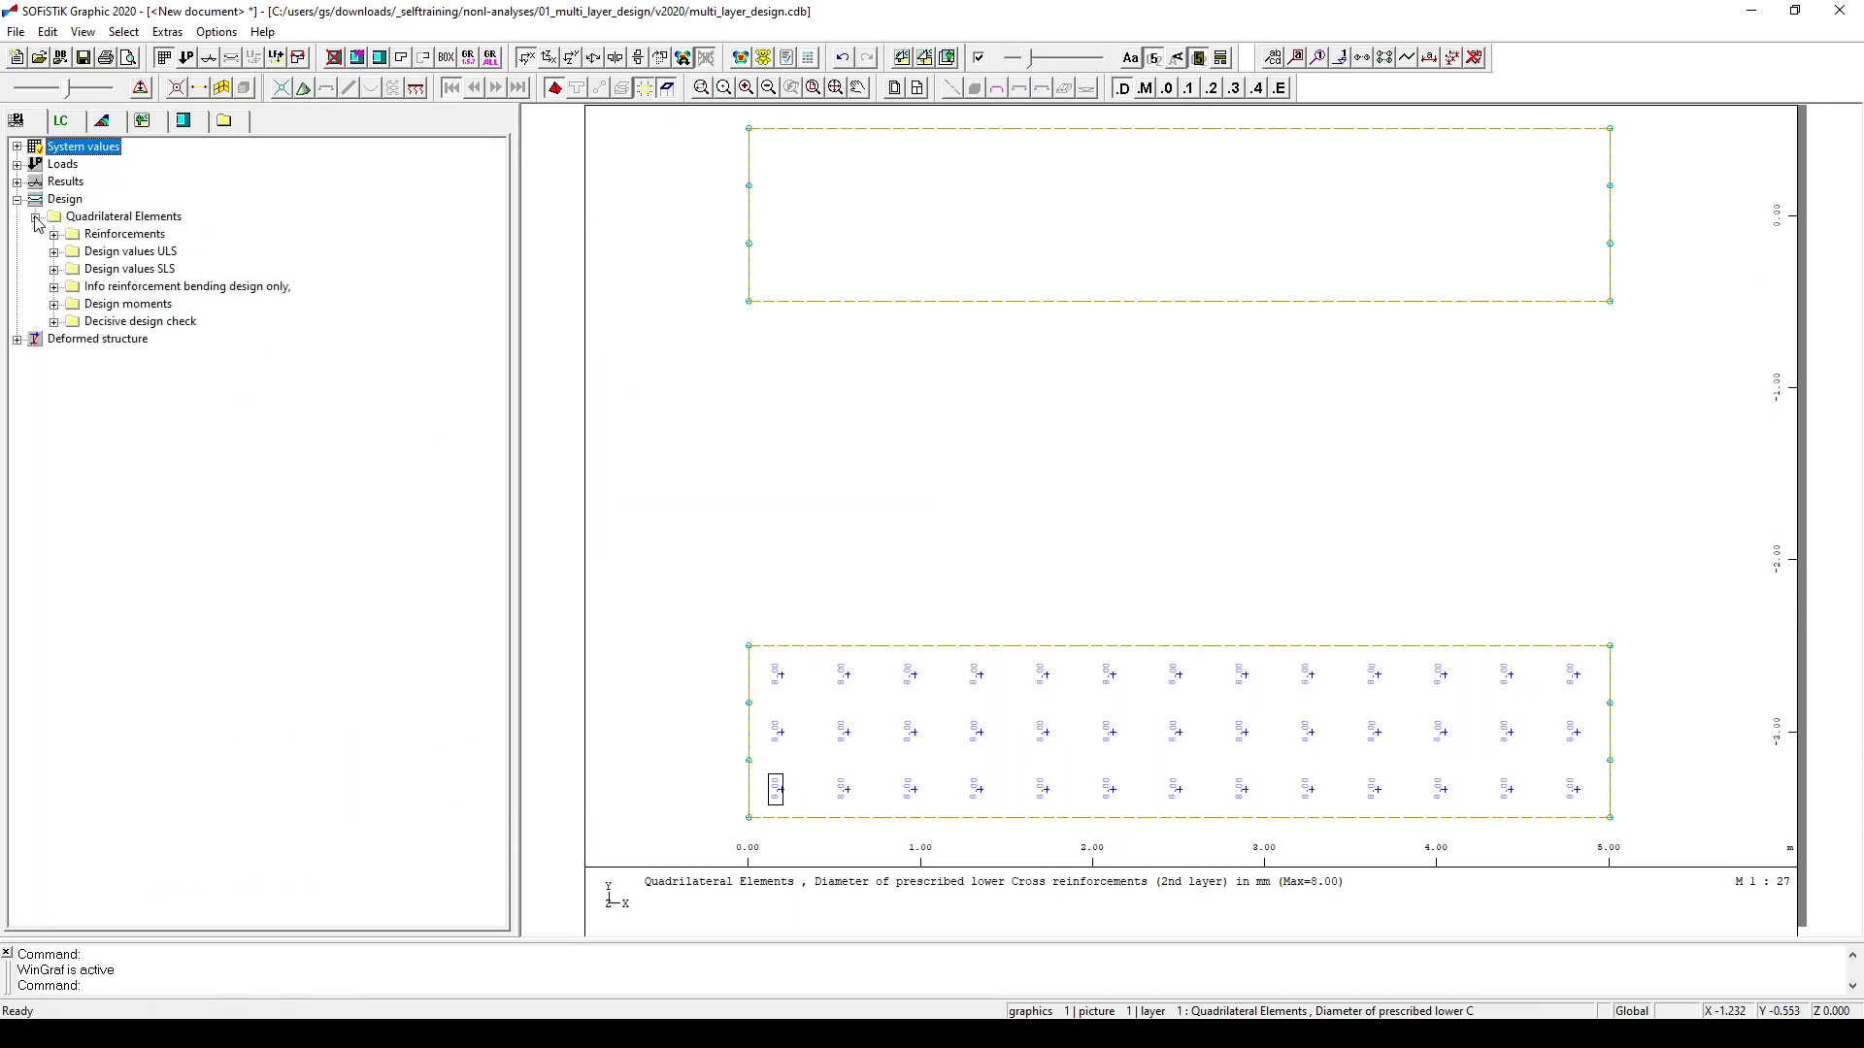
pyautogui.click(55, 235)
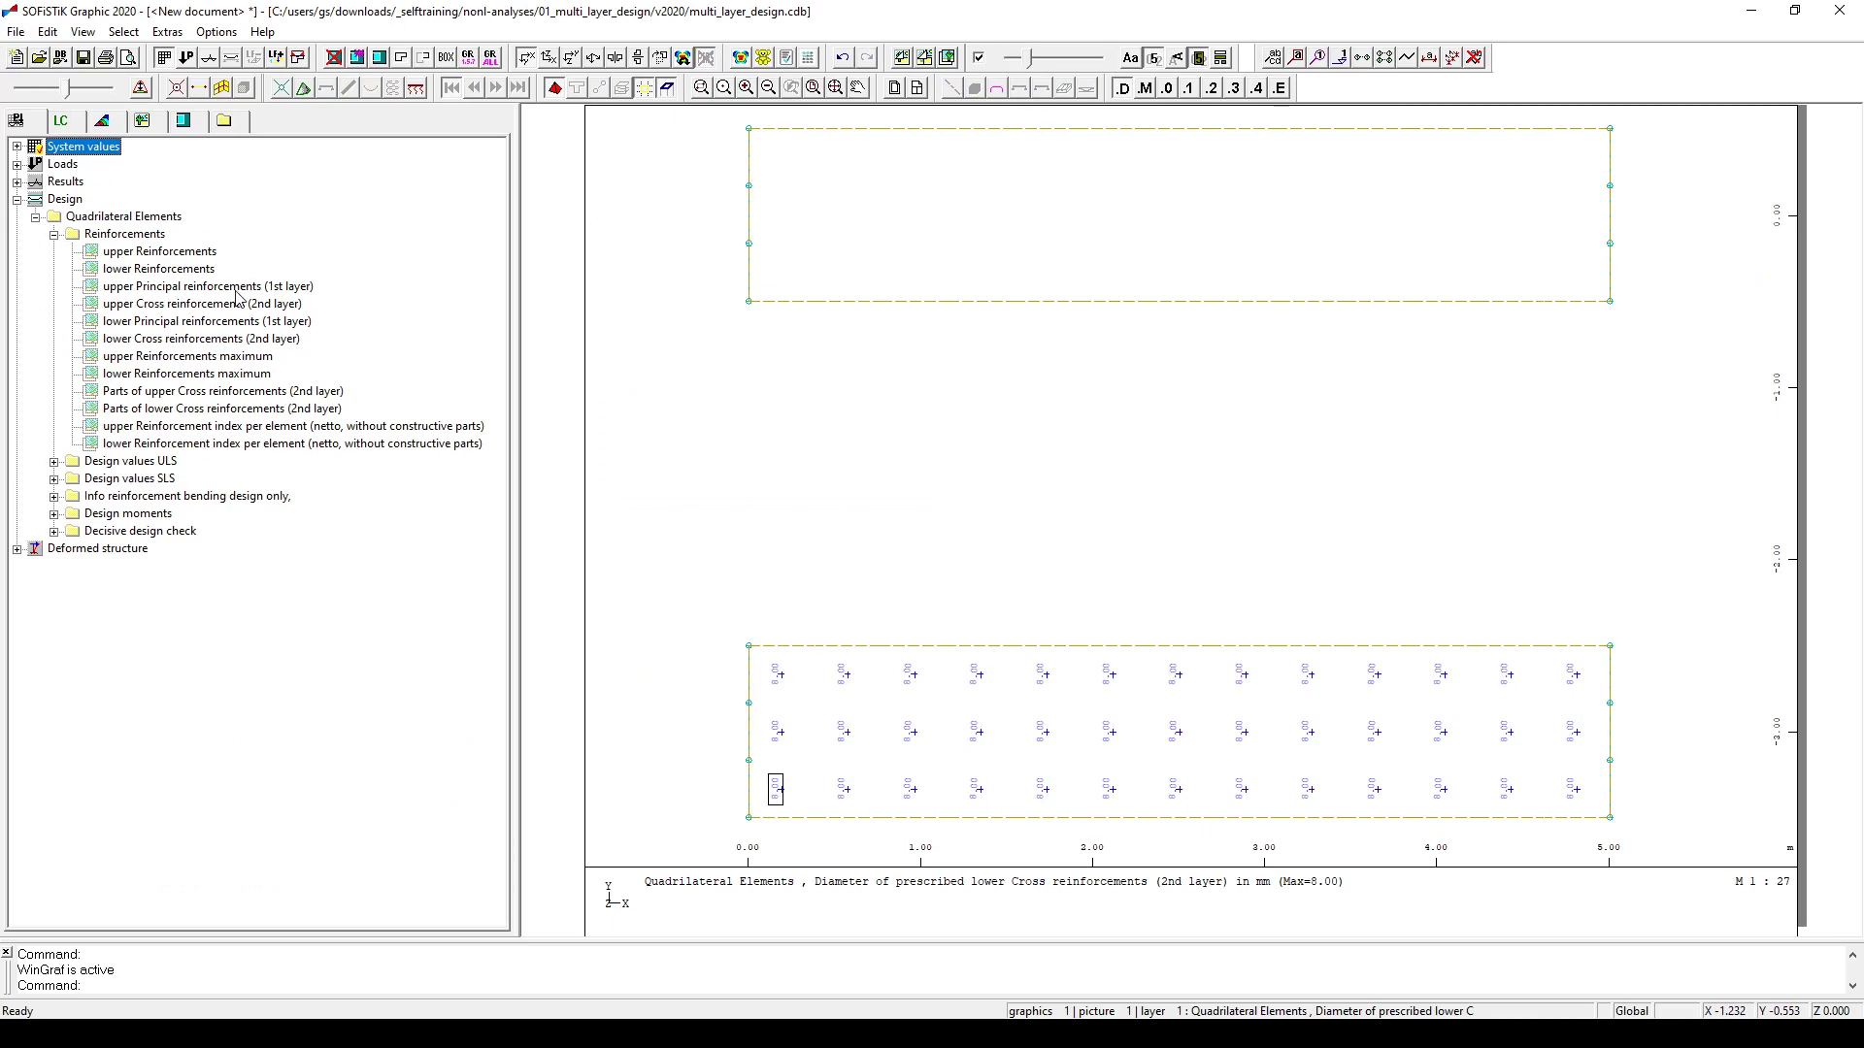
pyautogui.doubleClick(237, 321)
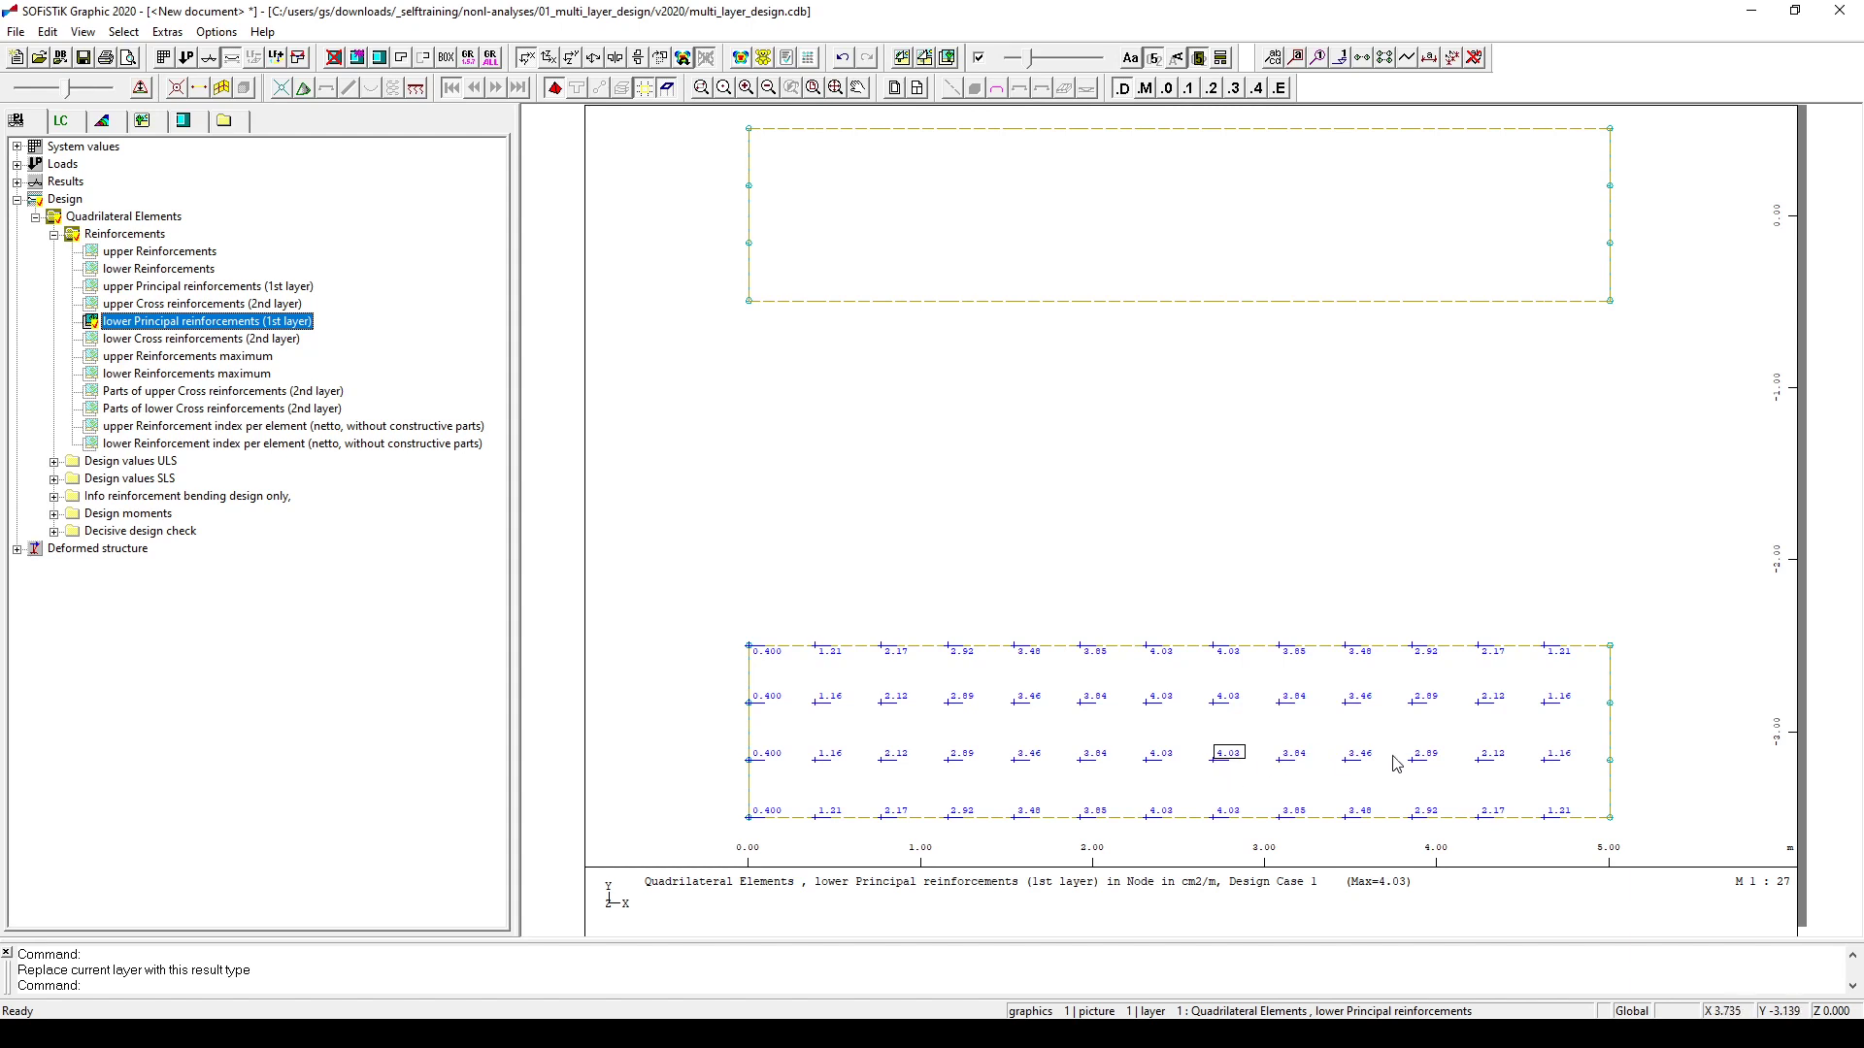
pyautogui.click(211, 339)
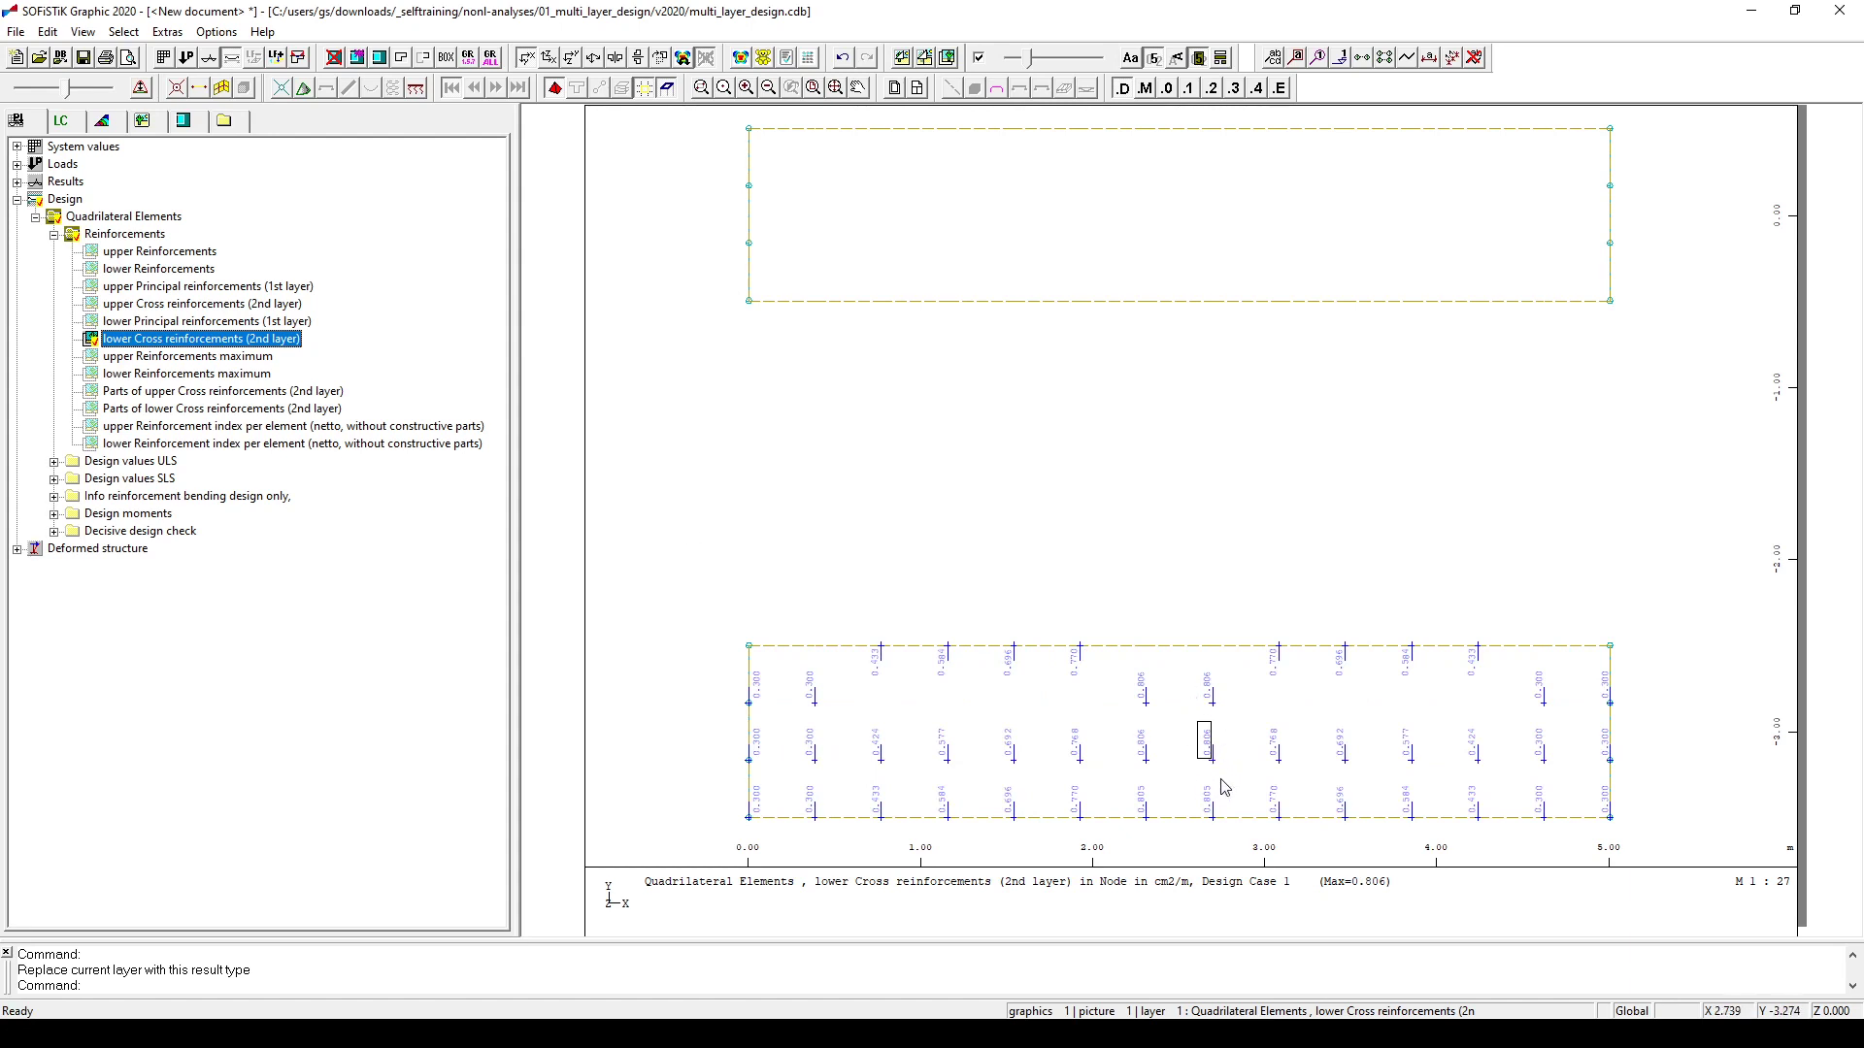
pyautogui.moveTo(1029, 58); pyautogui.dragTo(1037, 59)
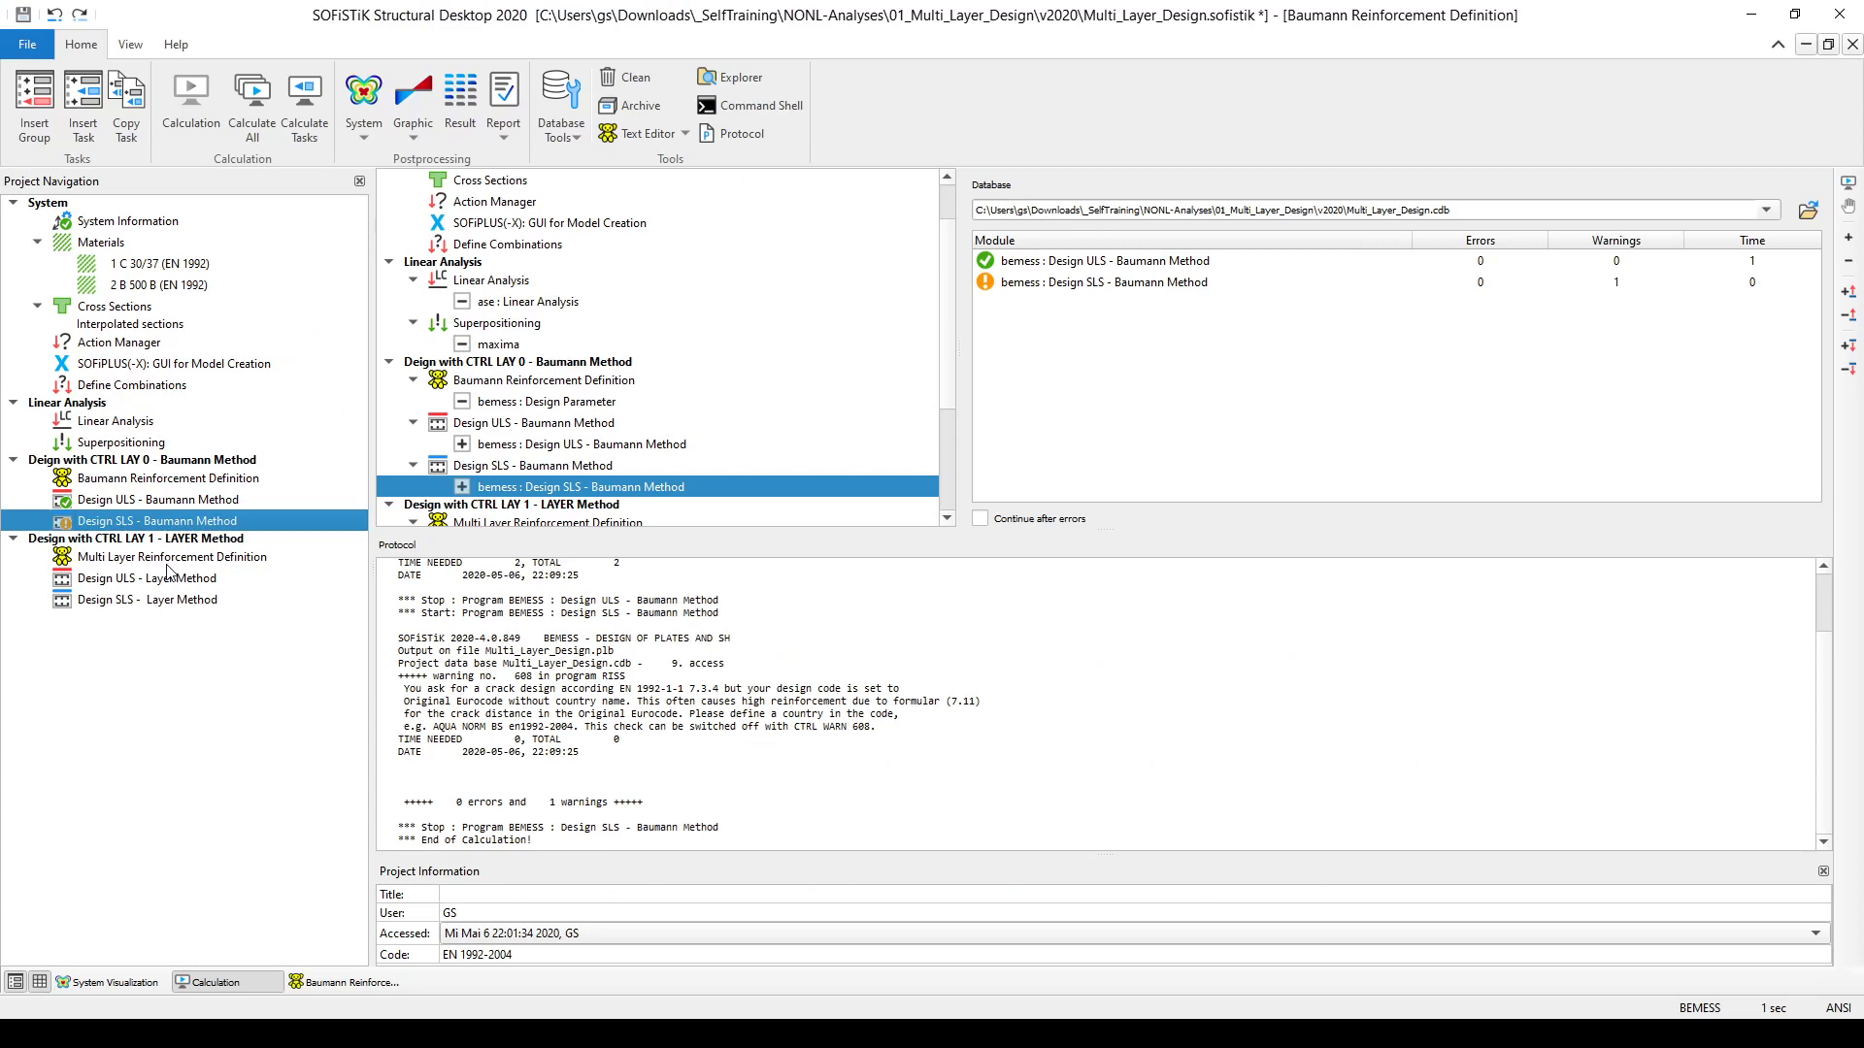
# Step: In SOFiSTiK Structural Desktop, review the Multi Layer Reinforcement Definition input text and calculate that task
pyautogui.doubleClick(166, 561)
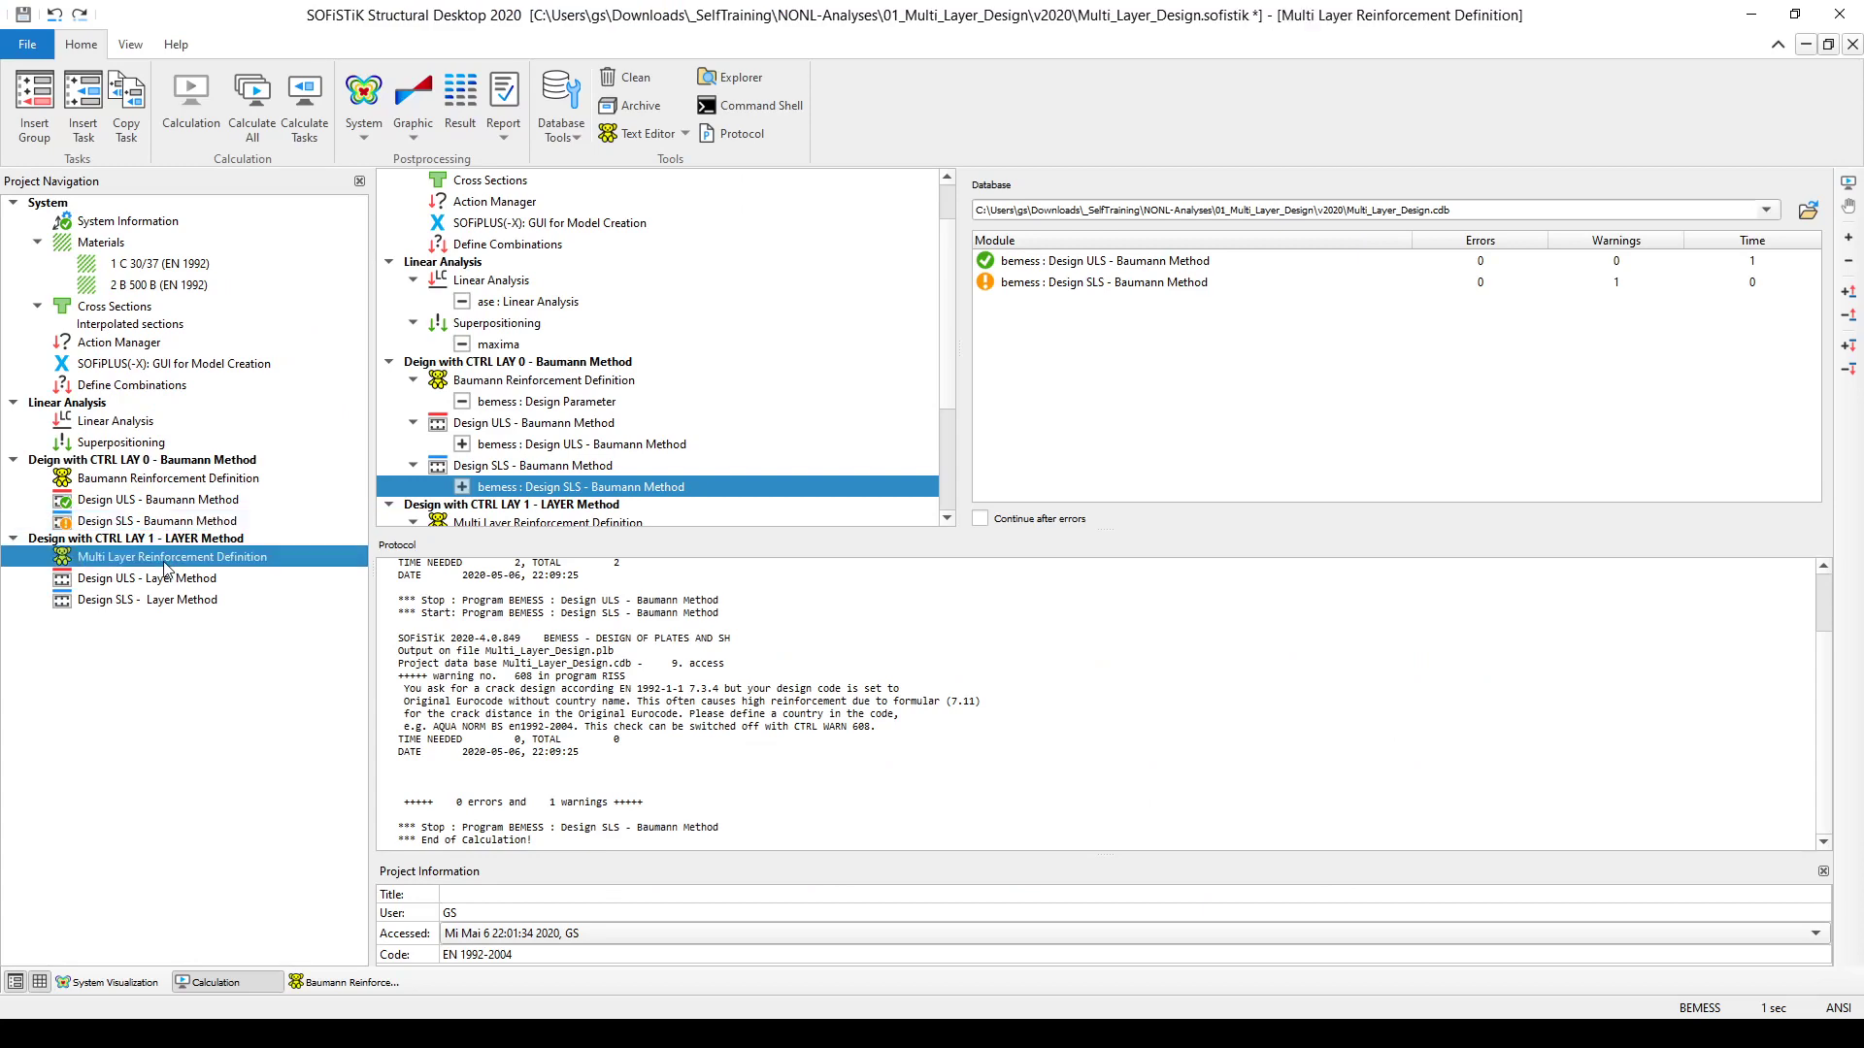
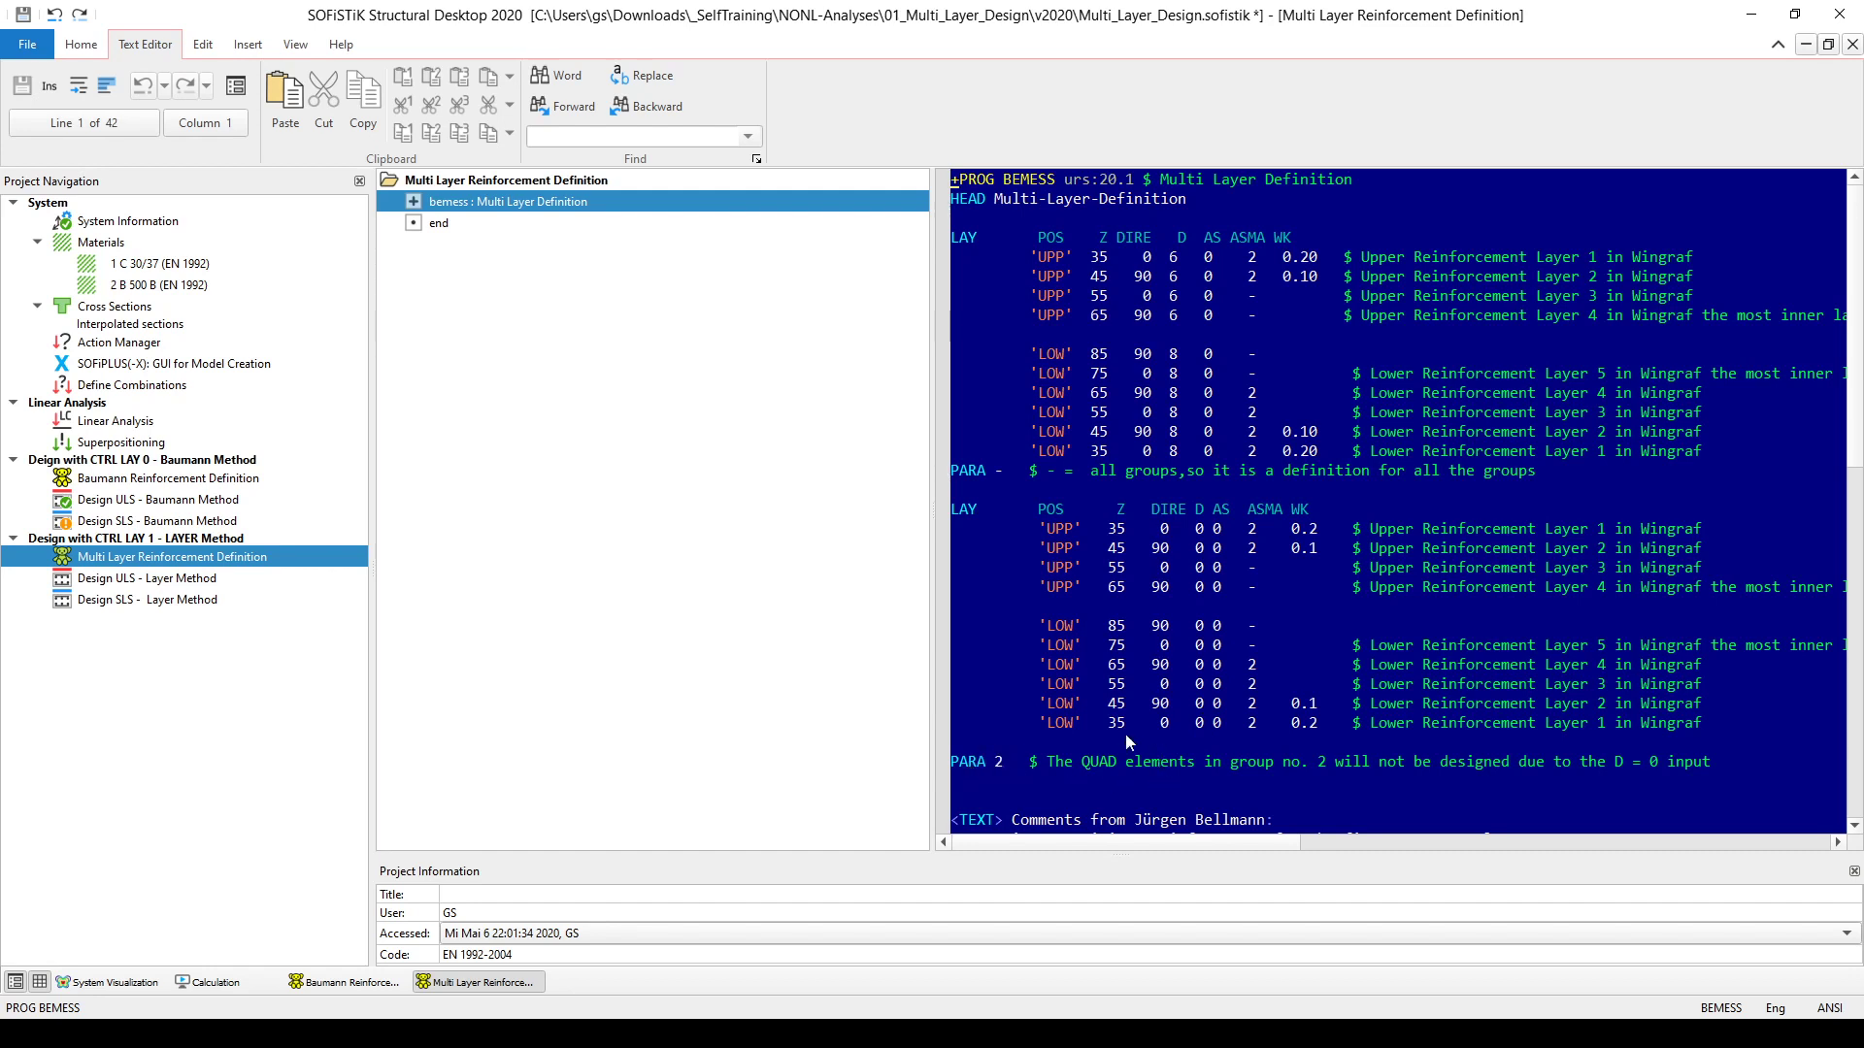
pyautogui.rightClick(243, 561)
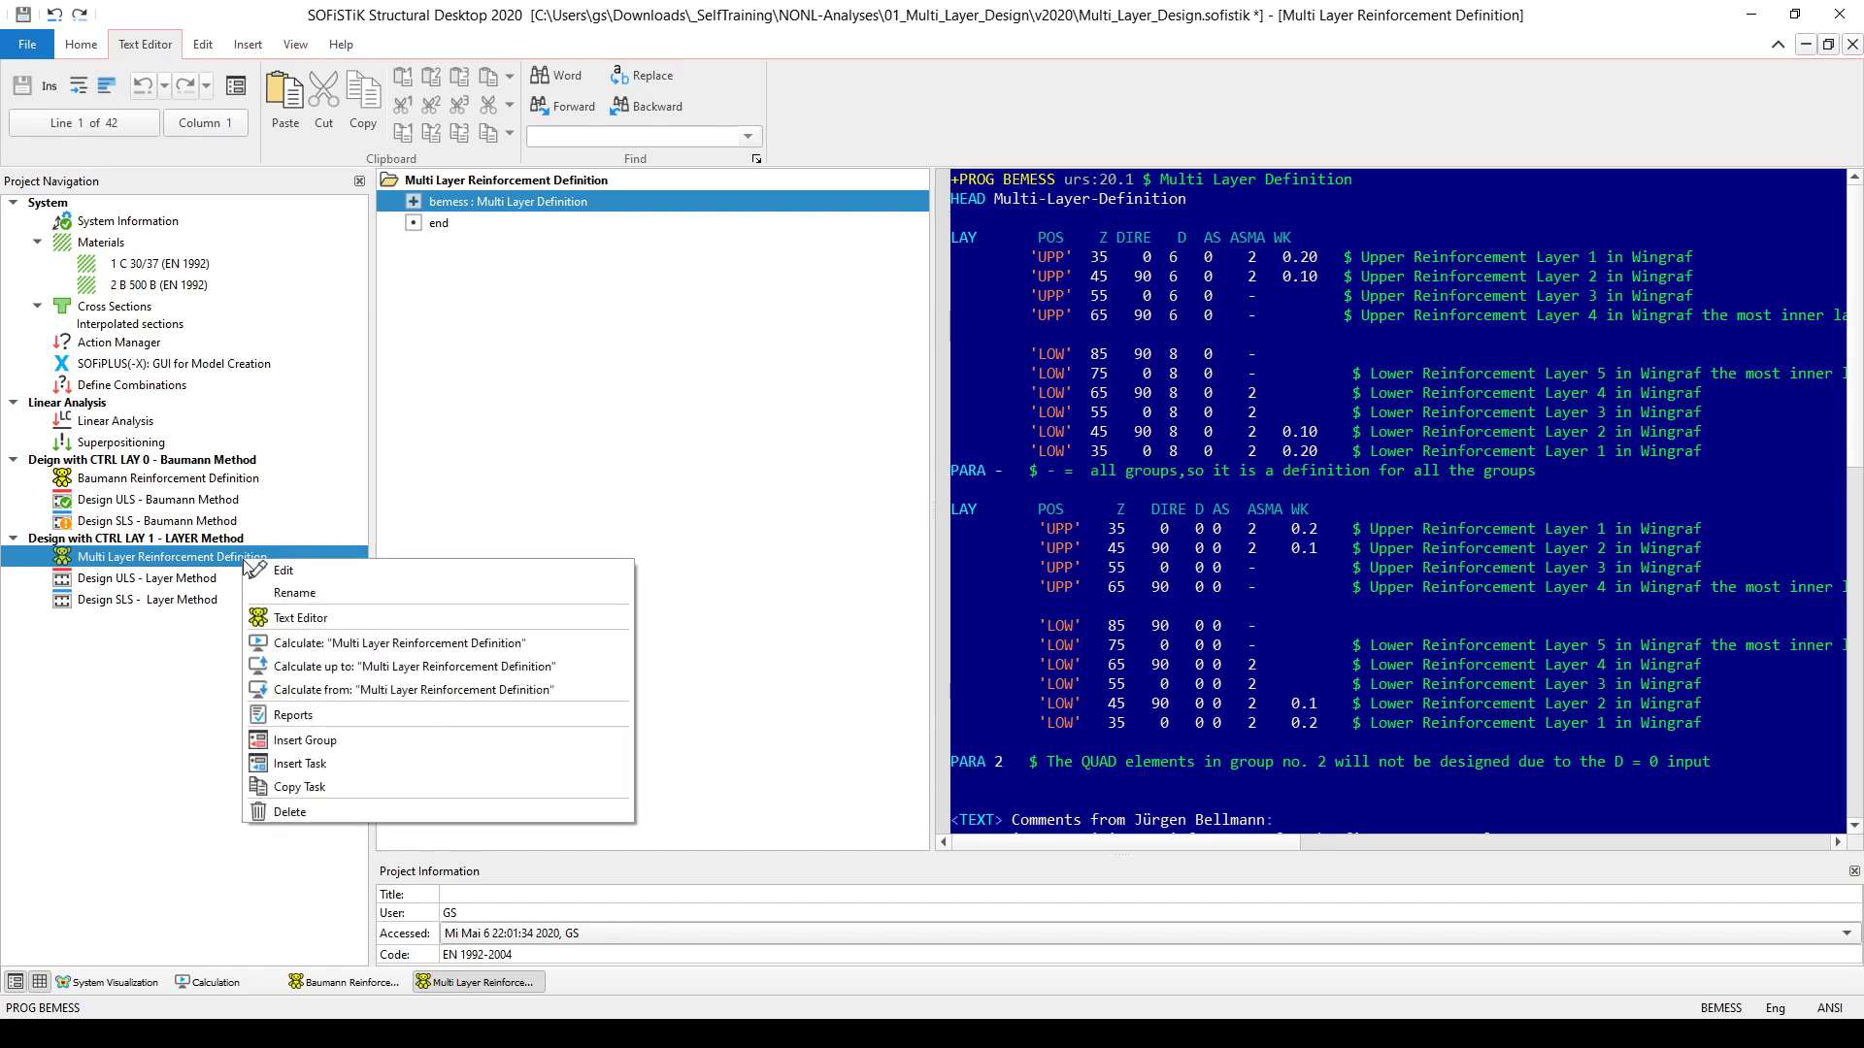
pyautogui.click(356, 644)
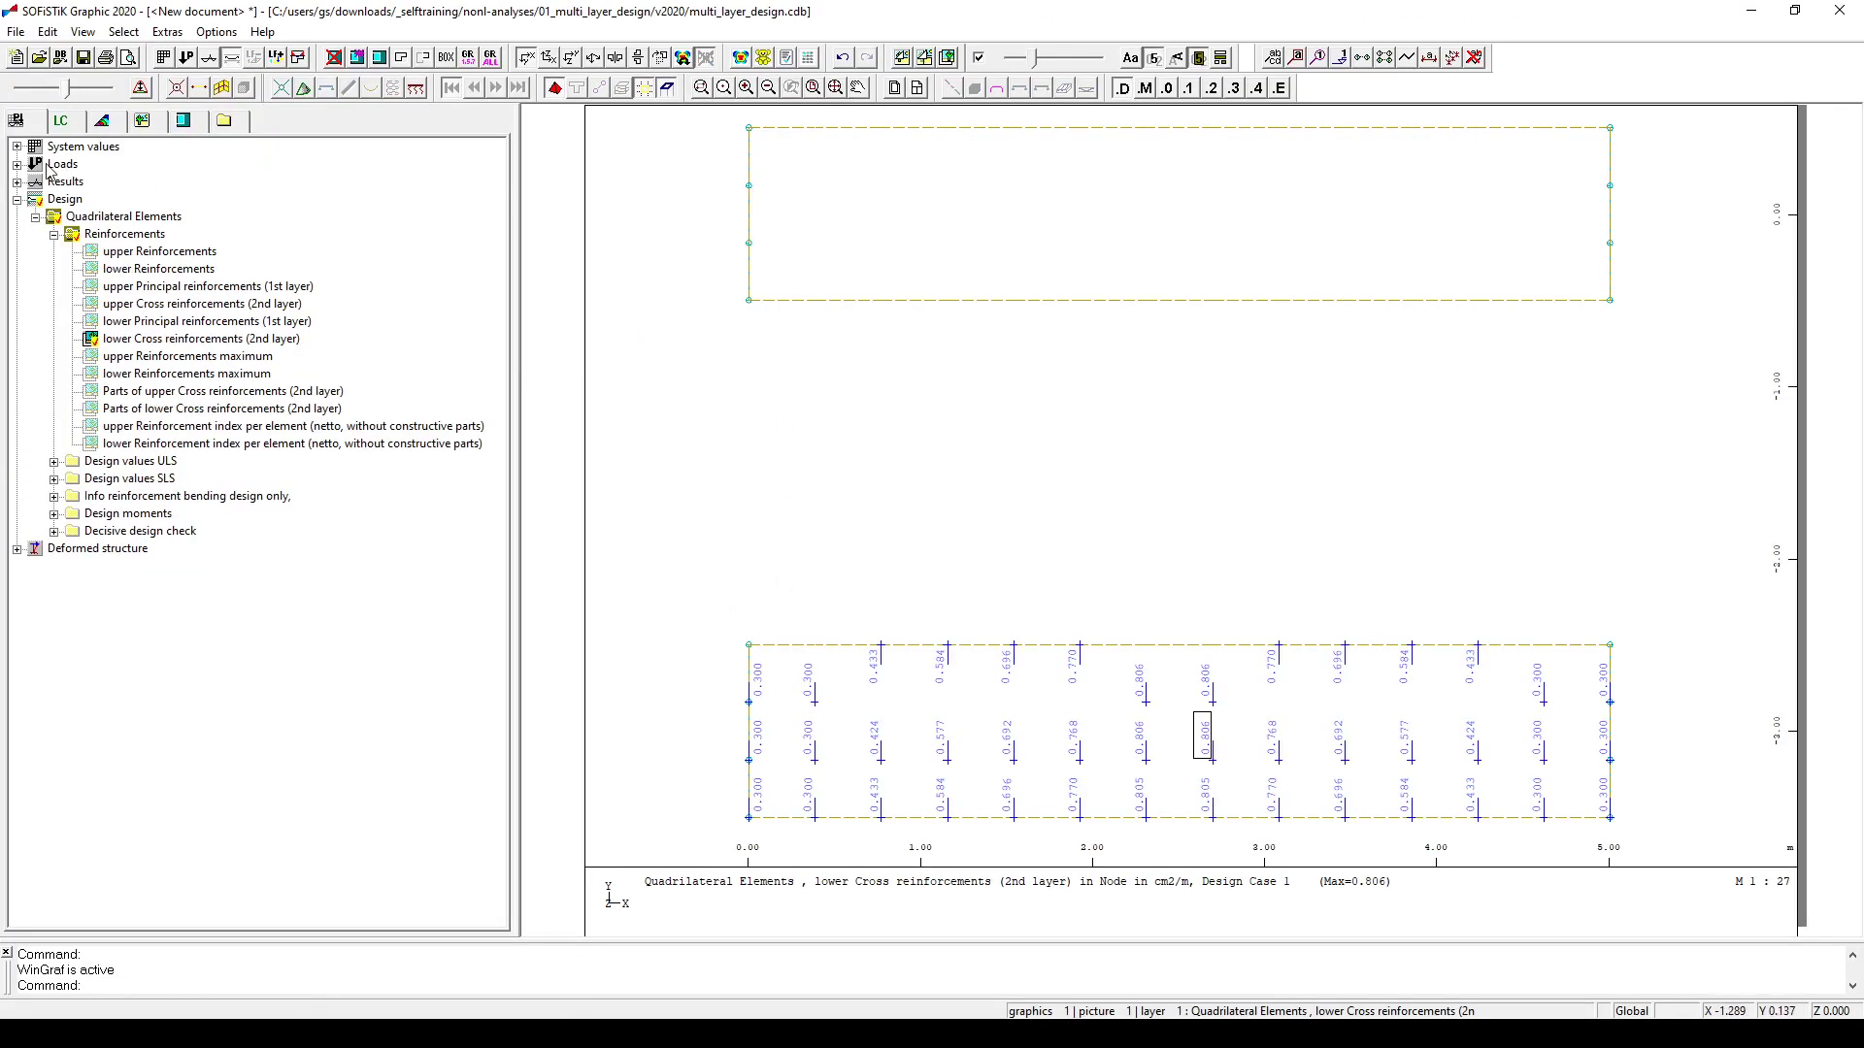
# Step: In SOFiSTiK Graphic, check the system values of the quadrilateral elements for prescribed reinforcement entries
pyautogui.click(17, 147)
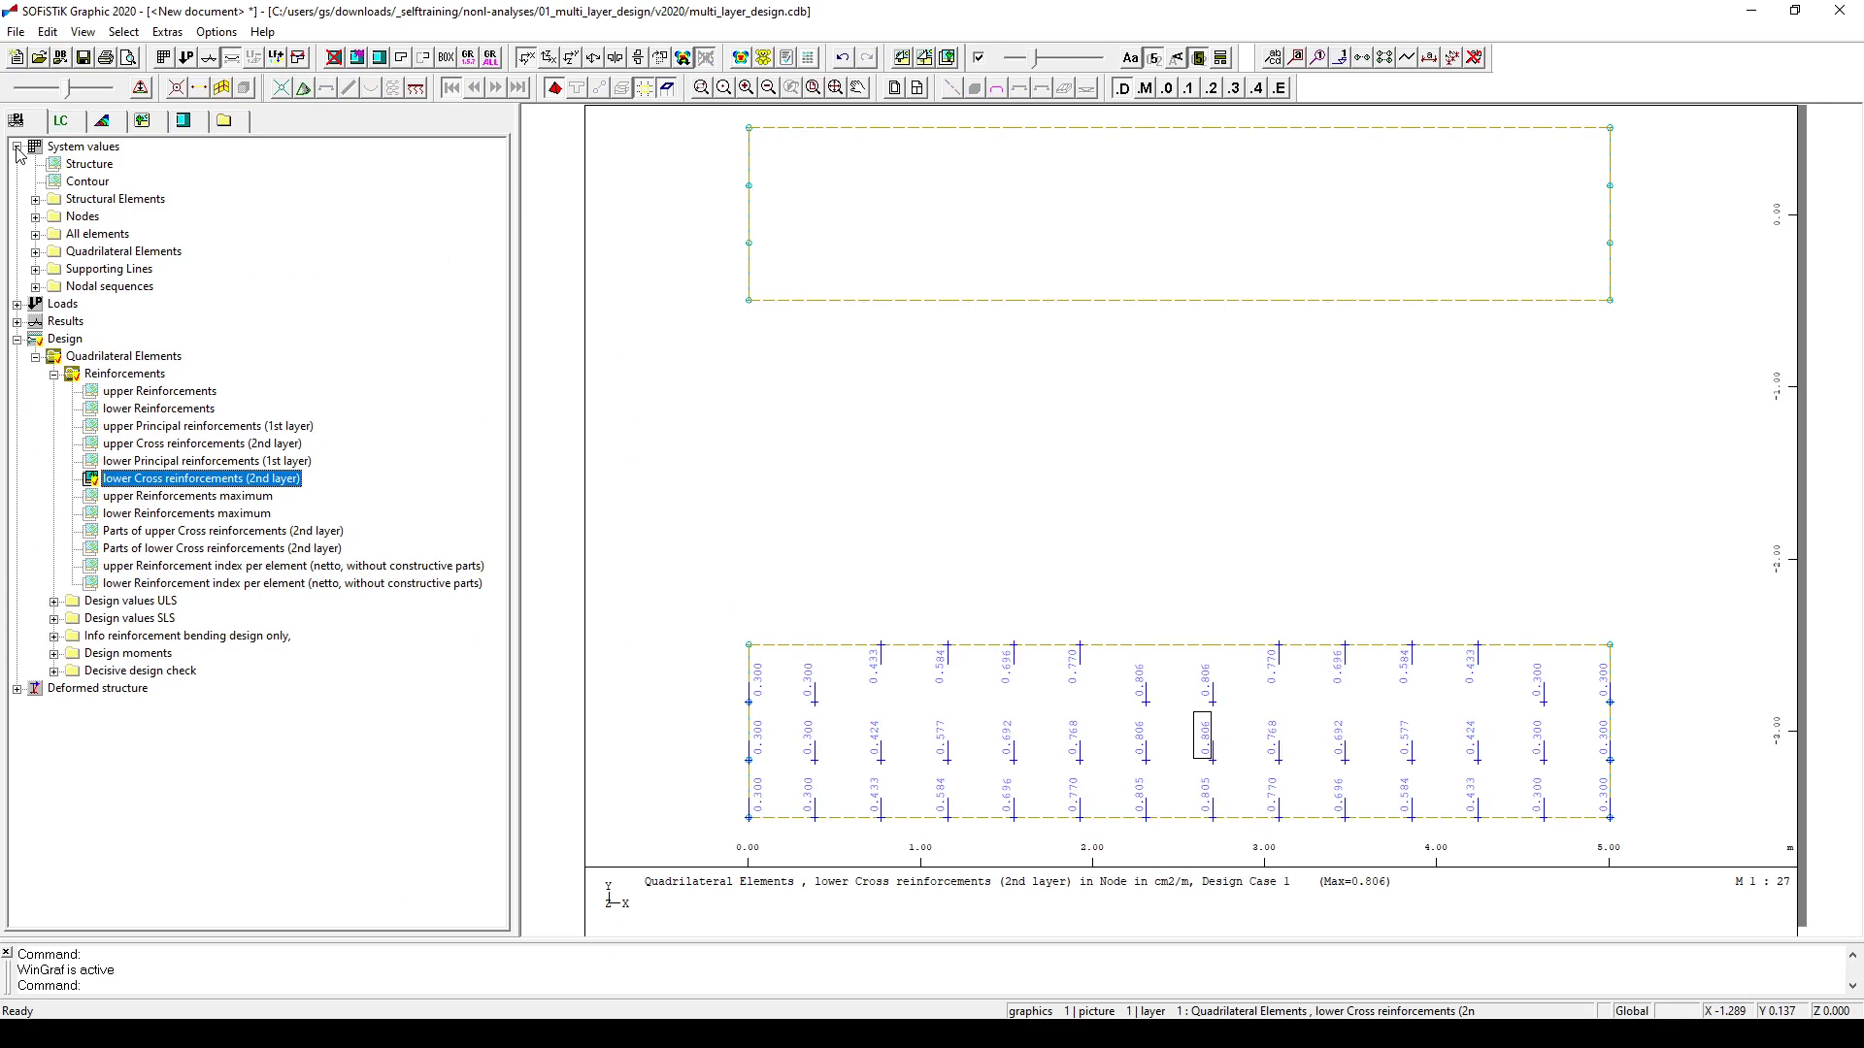
pyautogui.click(16, 339)
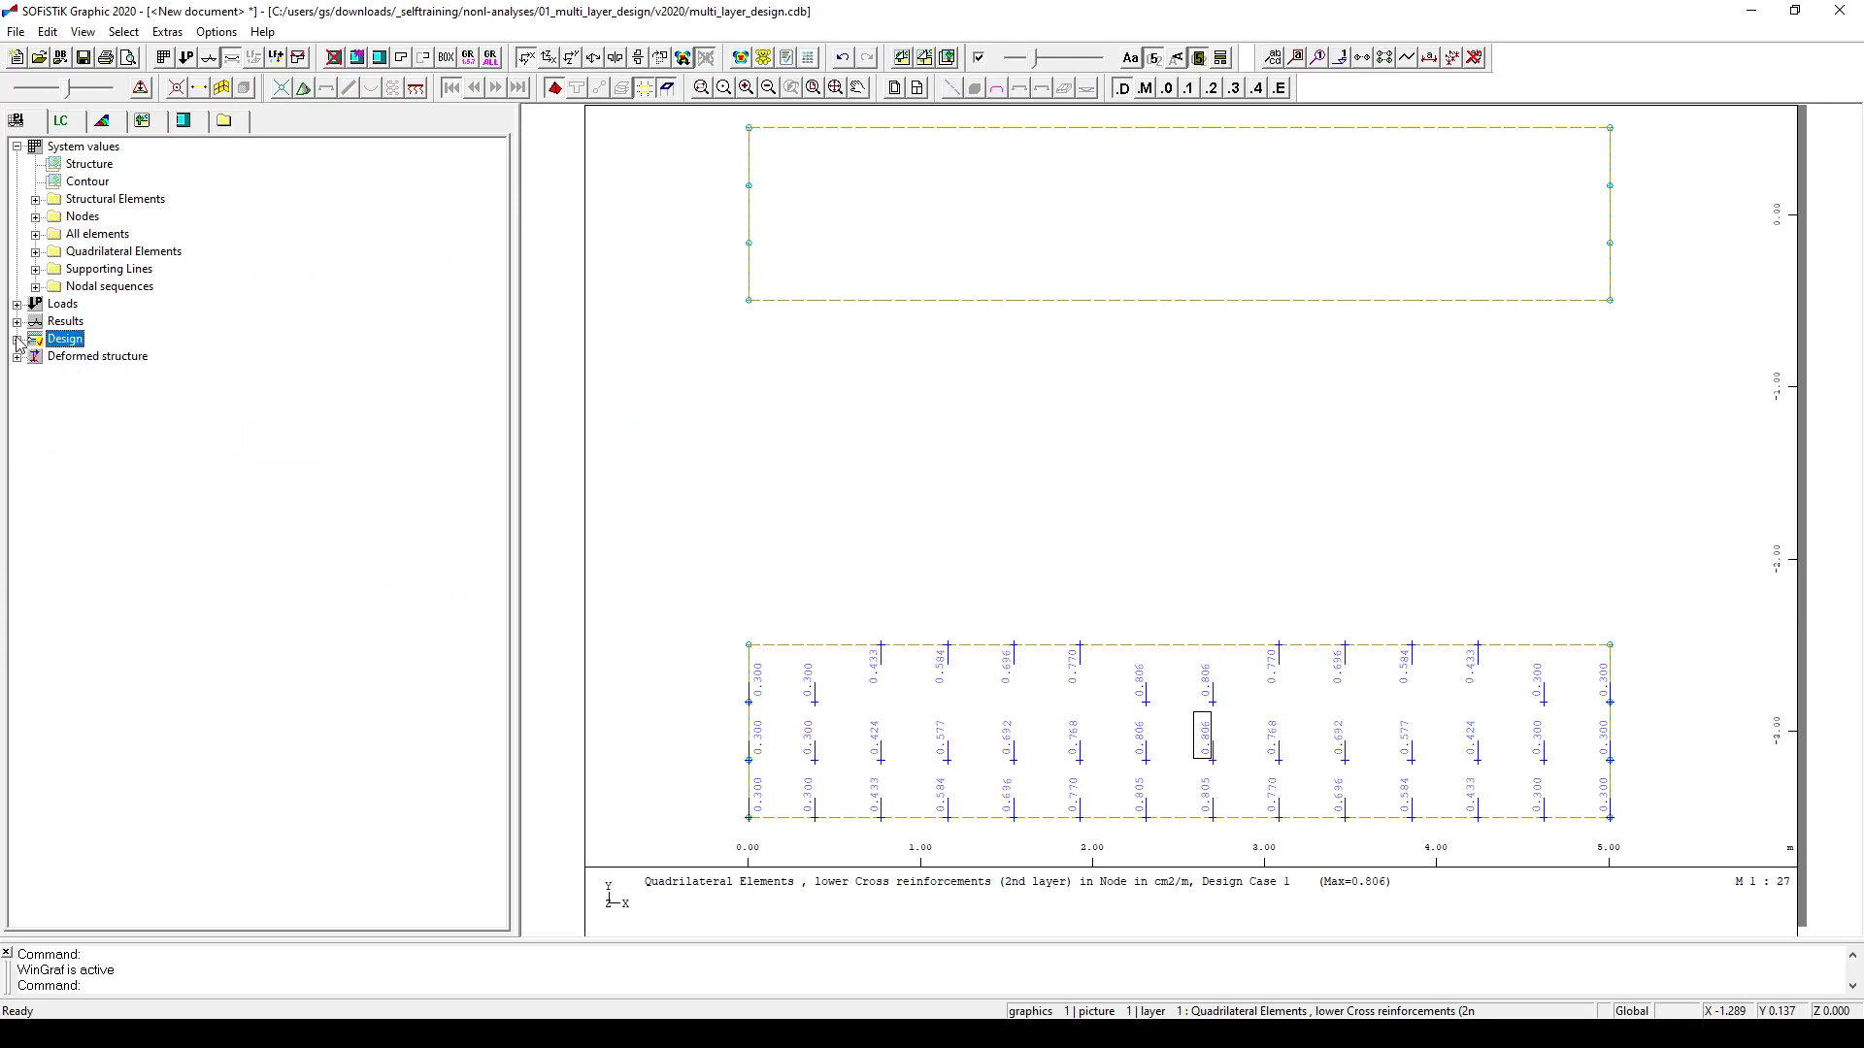
pyautogui.click(35, 252)
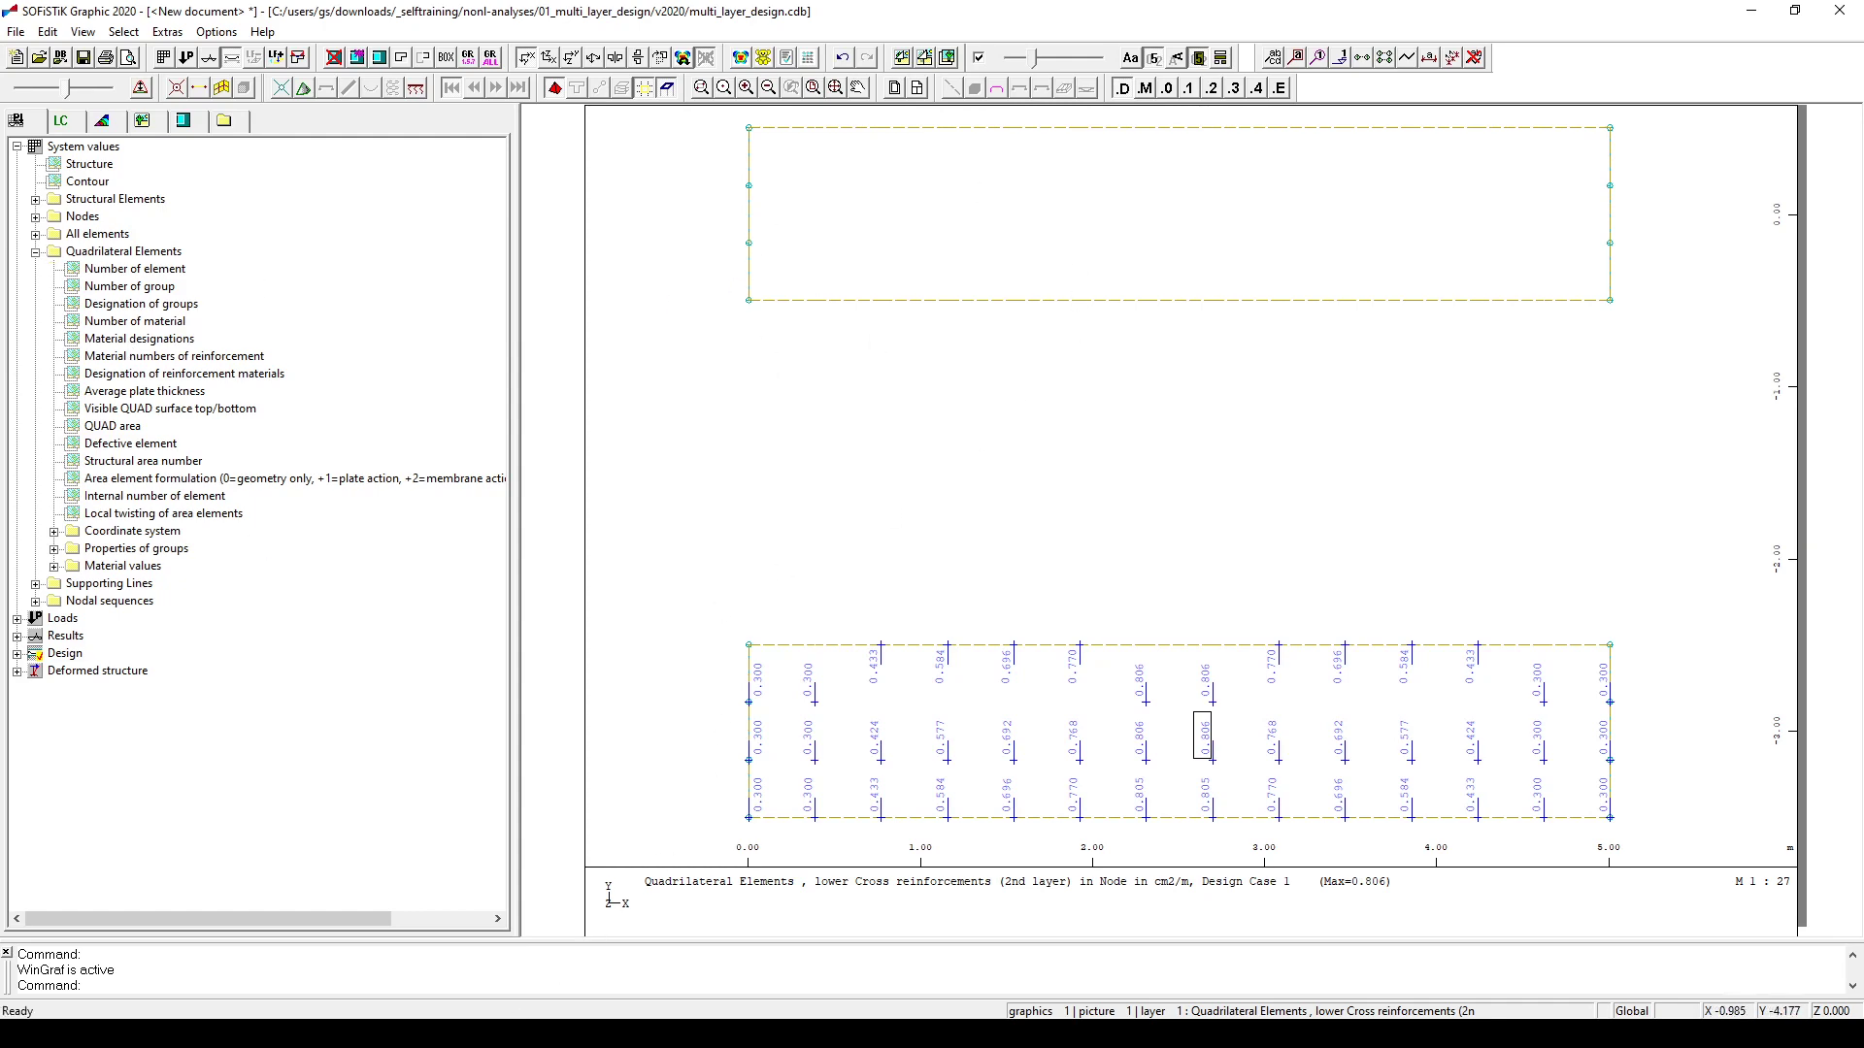
# Step: In SOFiSTiK Structural Desktop, calculate the ULS and SLS design modules of the Layer Method, excluding the reinforcement definition and graphical output
pyautogui.hotkey('alt', 'Tab')
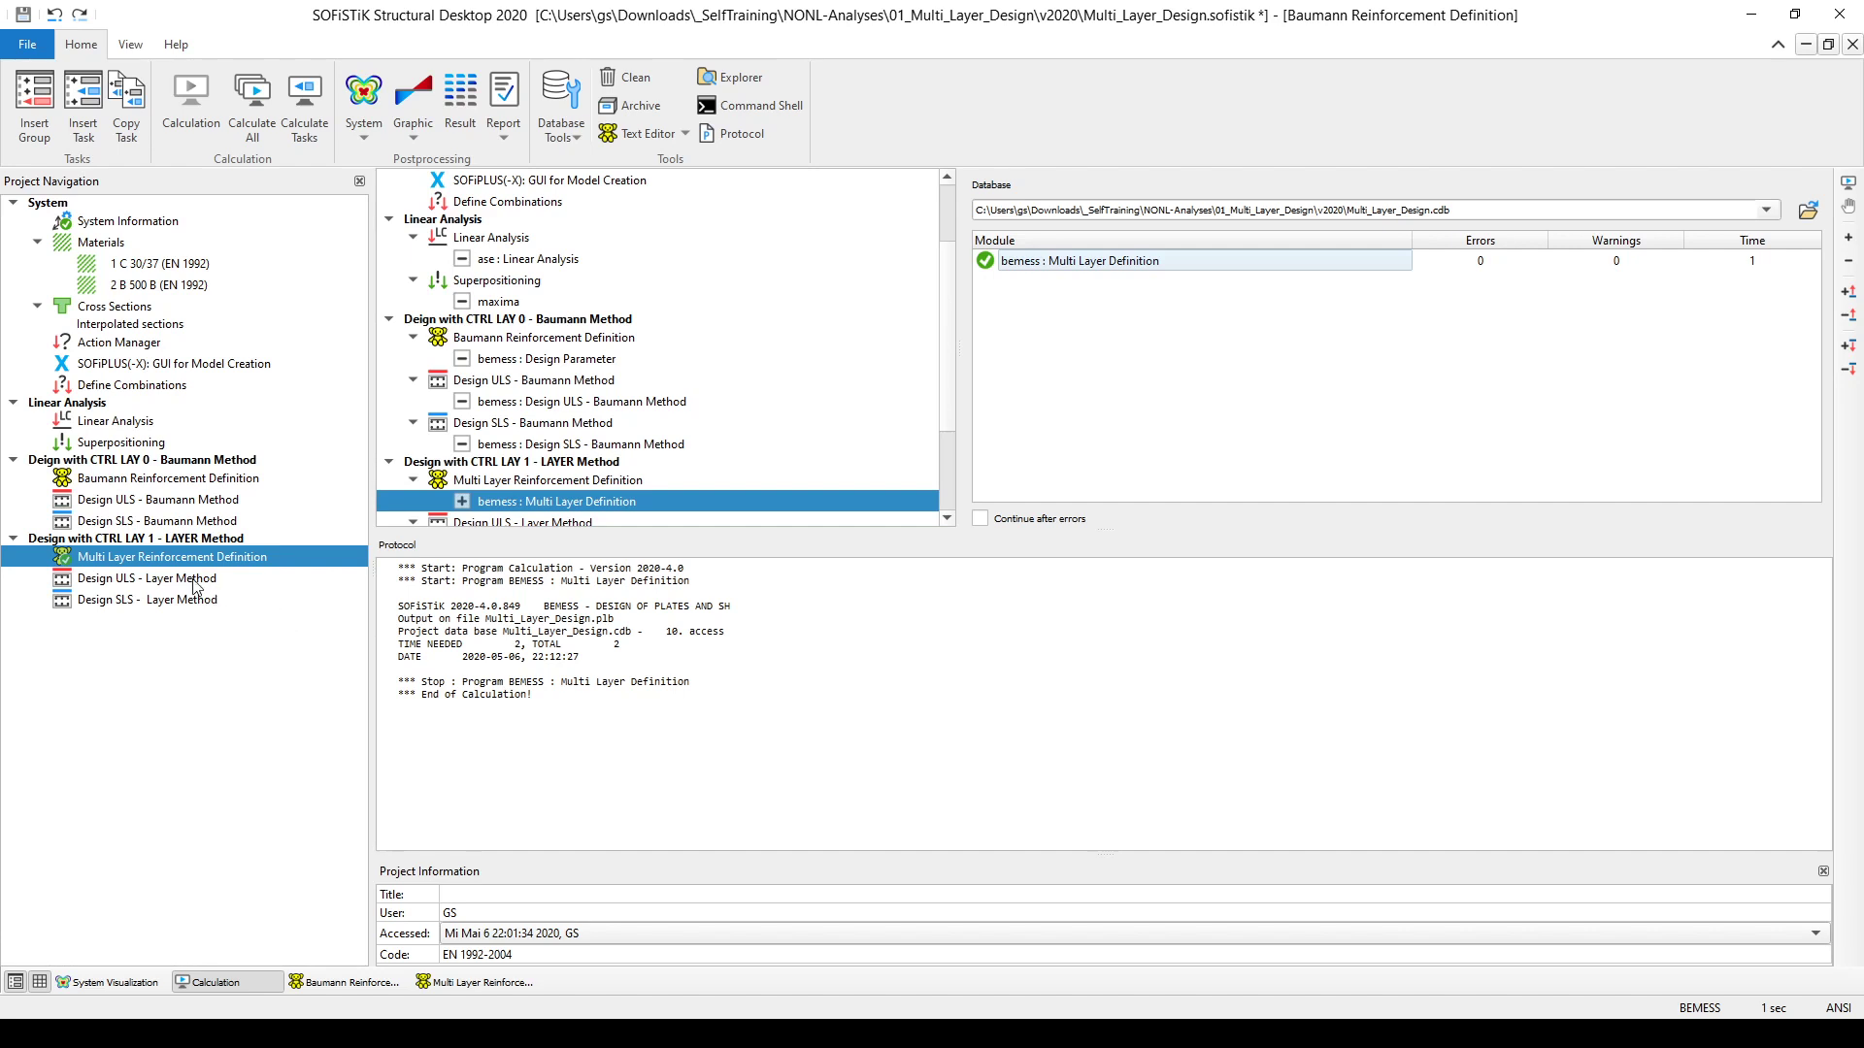
pyautogui.scroll(-2, 478, 428)
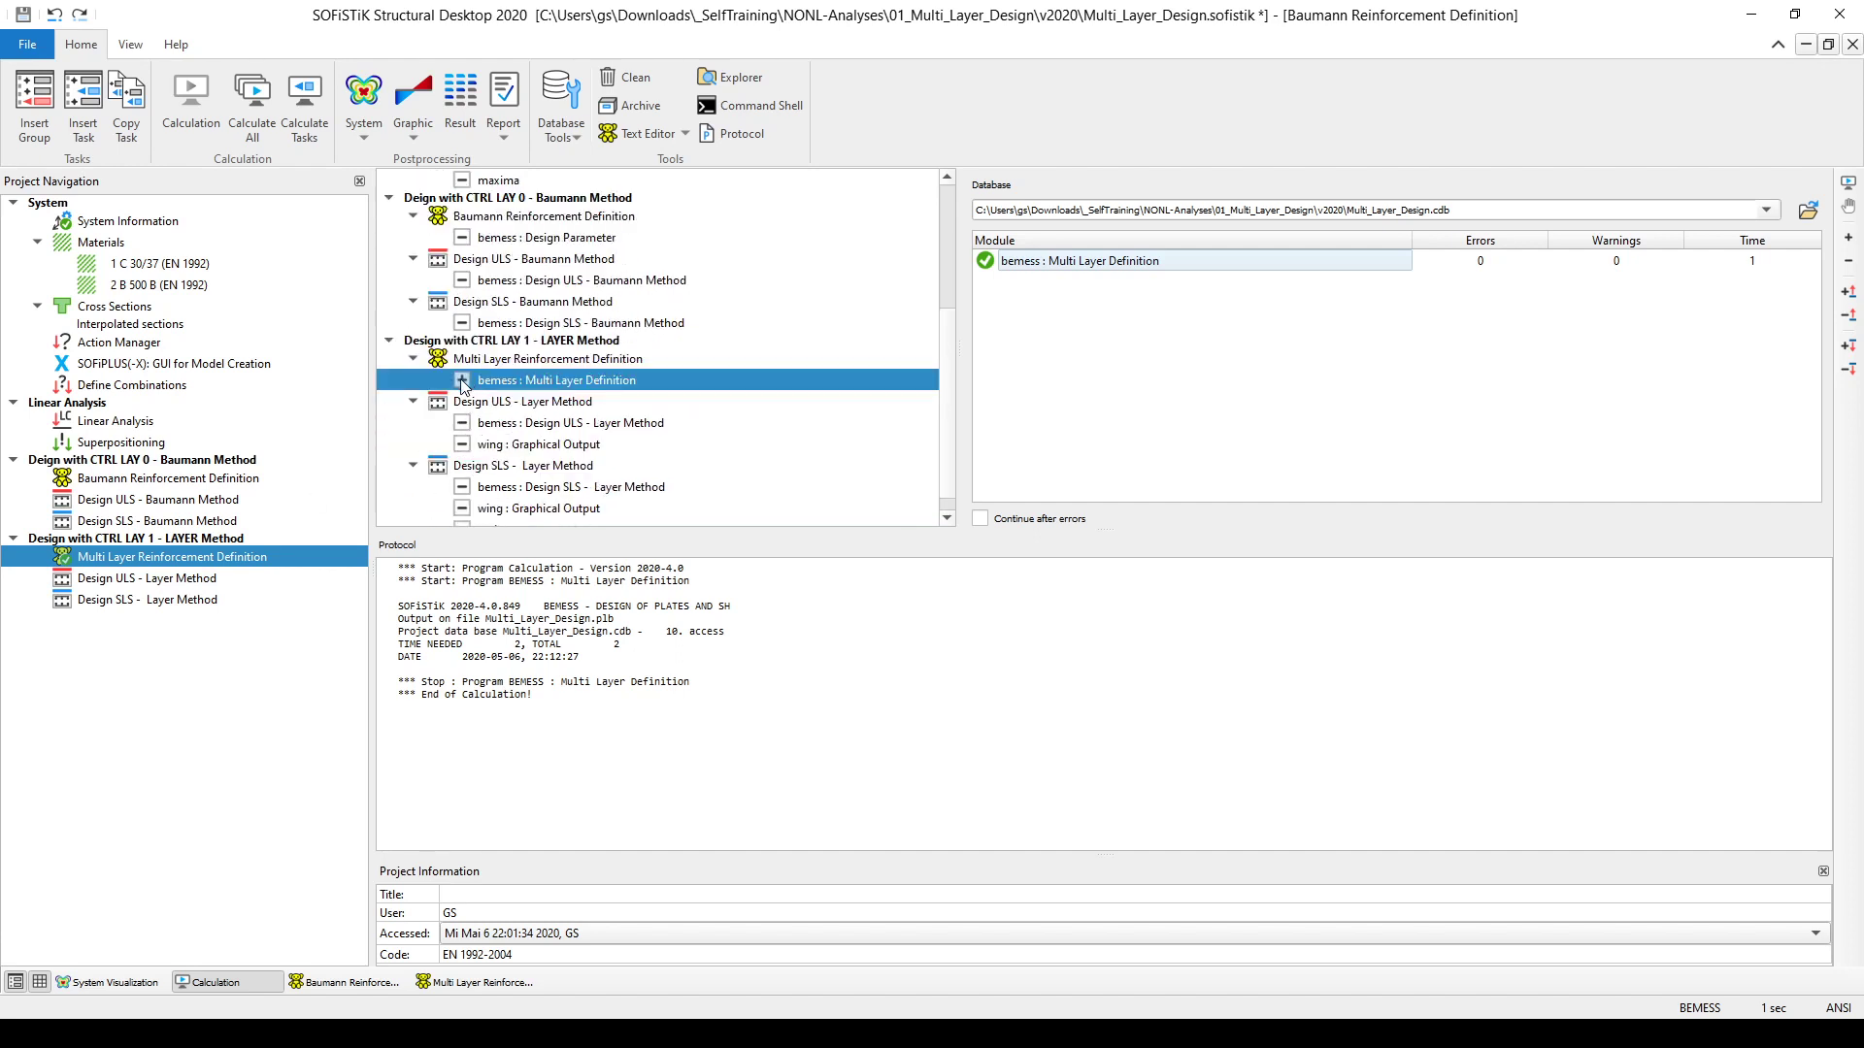
pyautogui.click(465, 427)
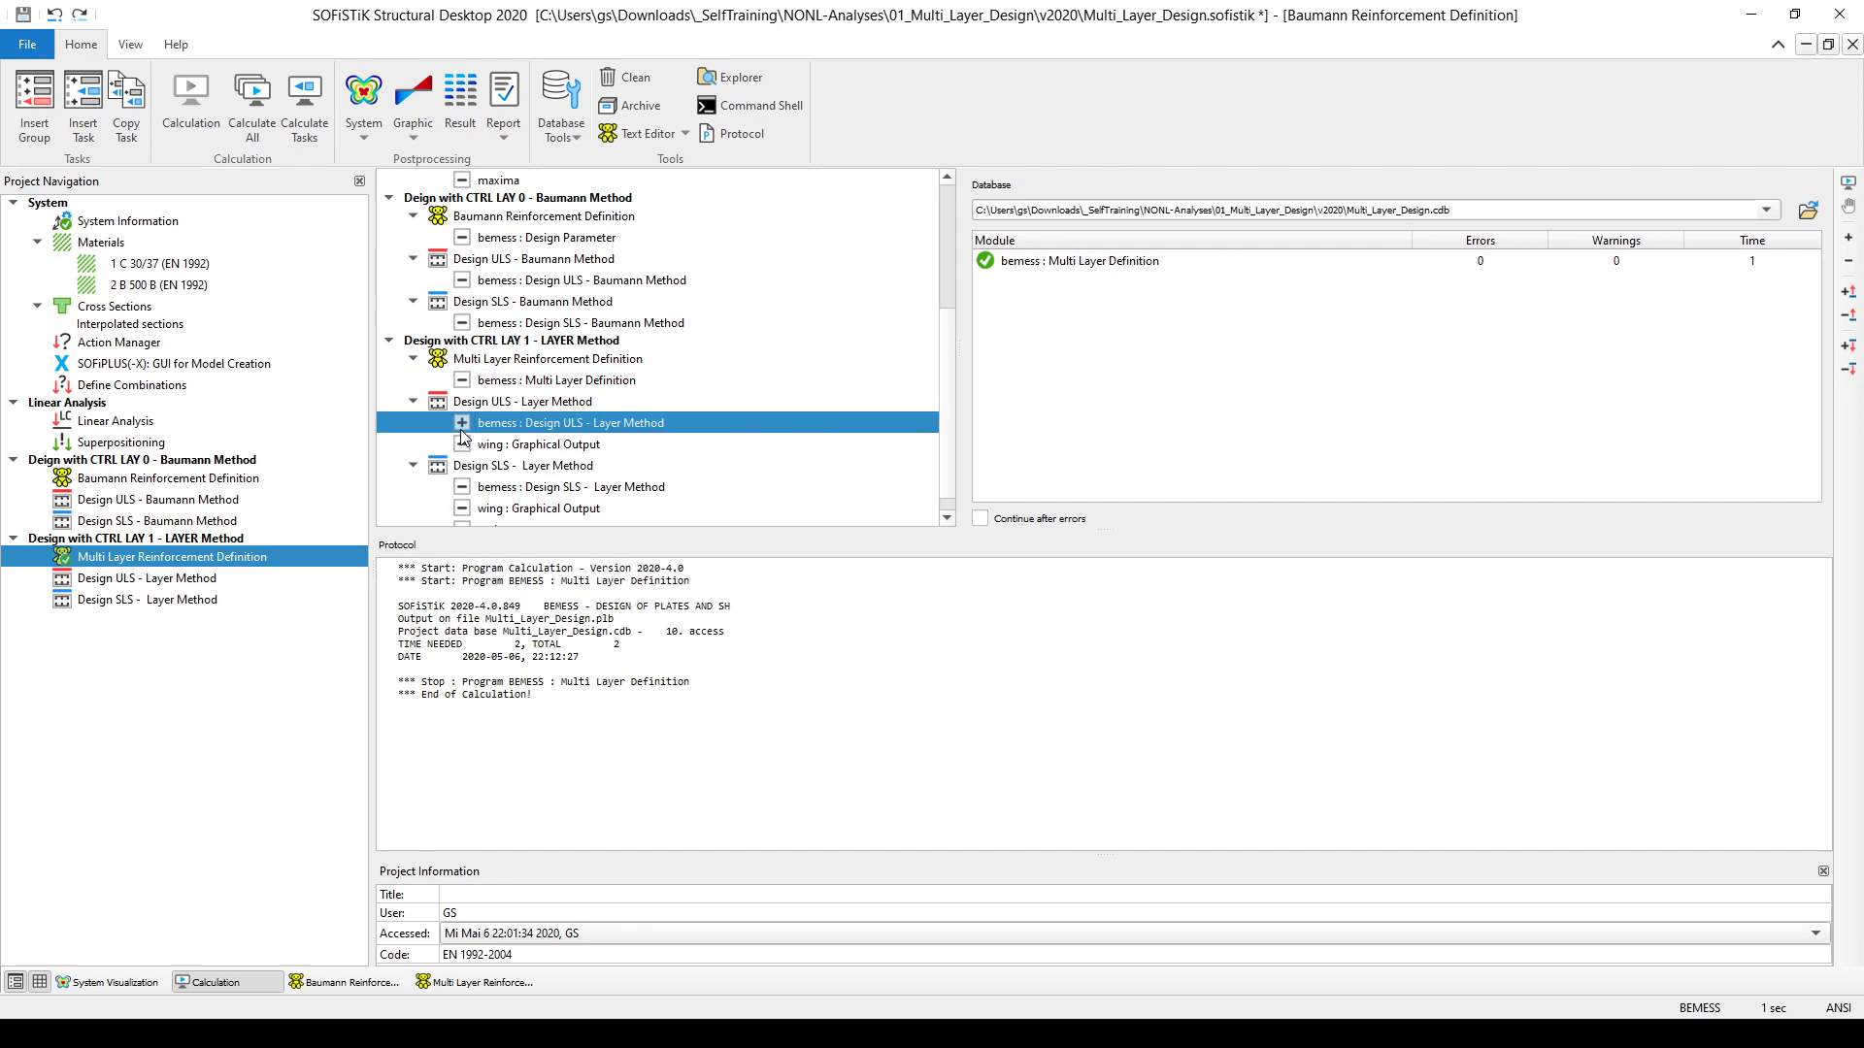
pyautogui.click(465, 488)
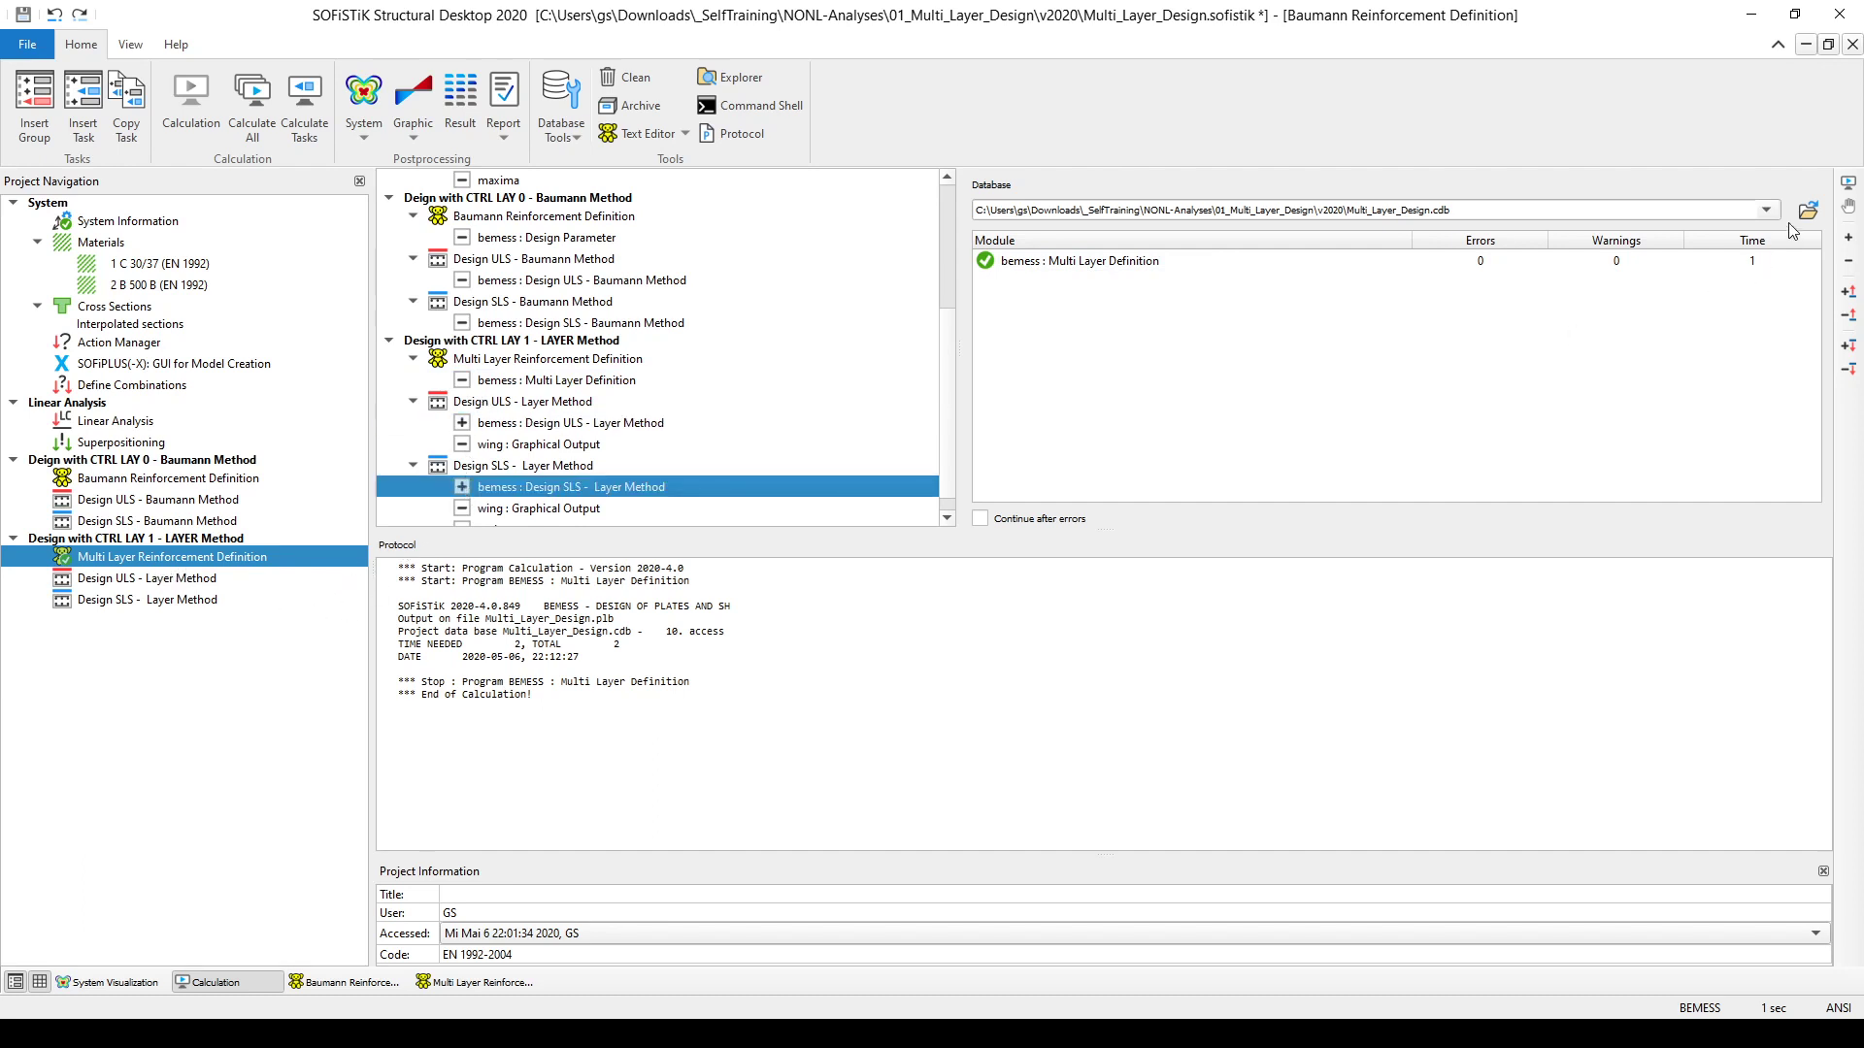
pyautogui.click(1848, 183)
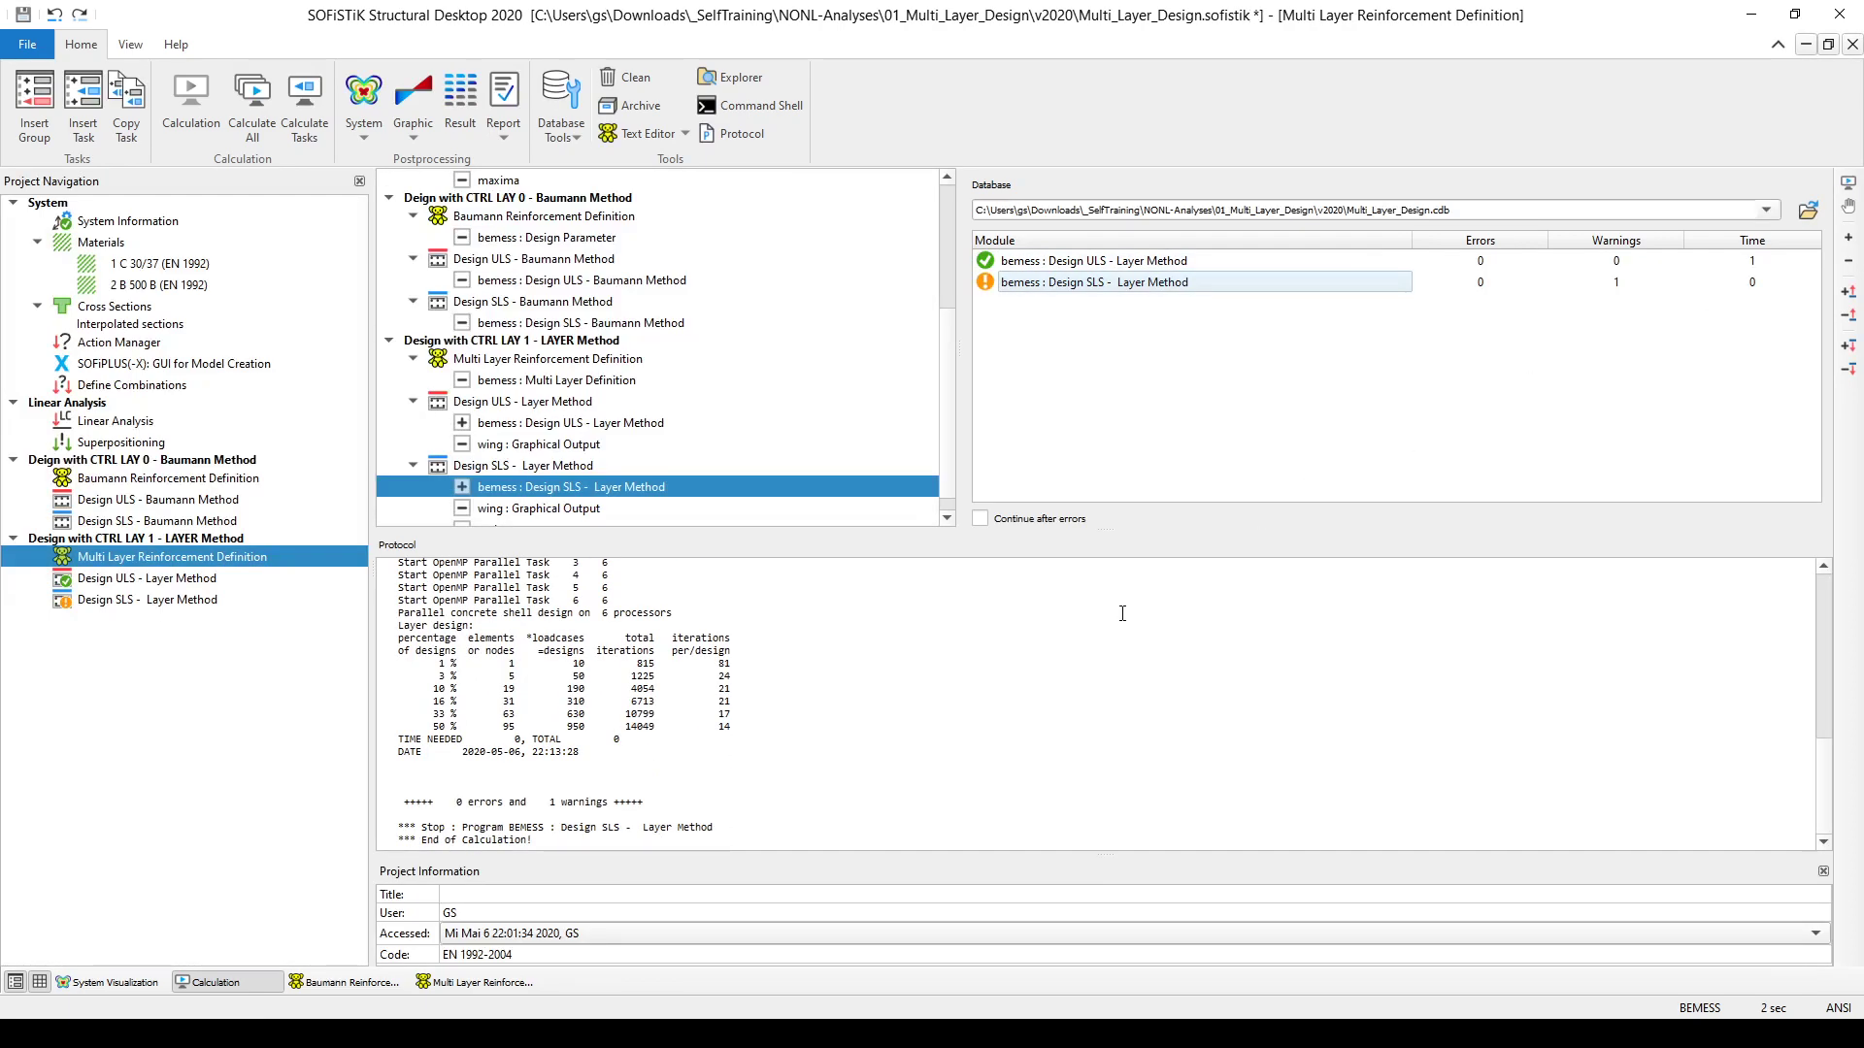
# Step: In SOFiSTiK Graphic, display the multi layer design lower reinforcements of layer 1 for design case 11, ULS design
pyautogui.hotkey('alt', 'Tab')
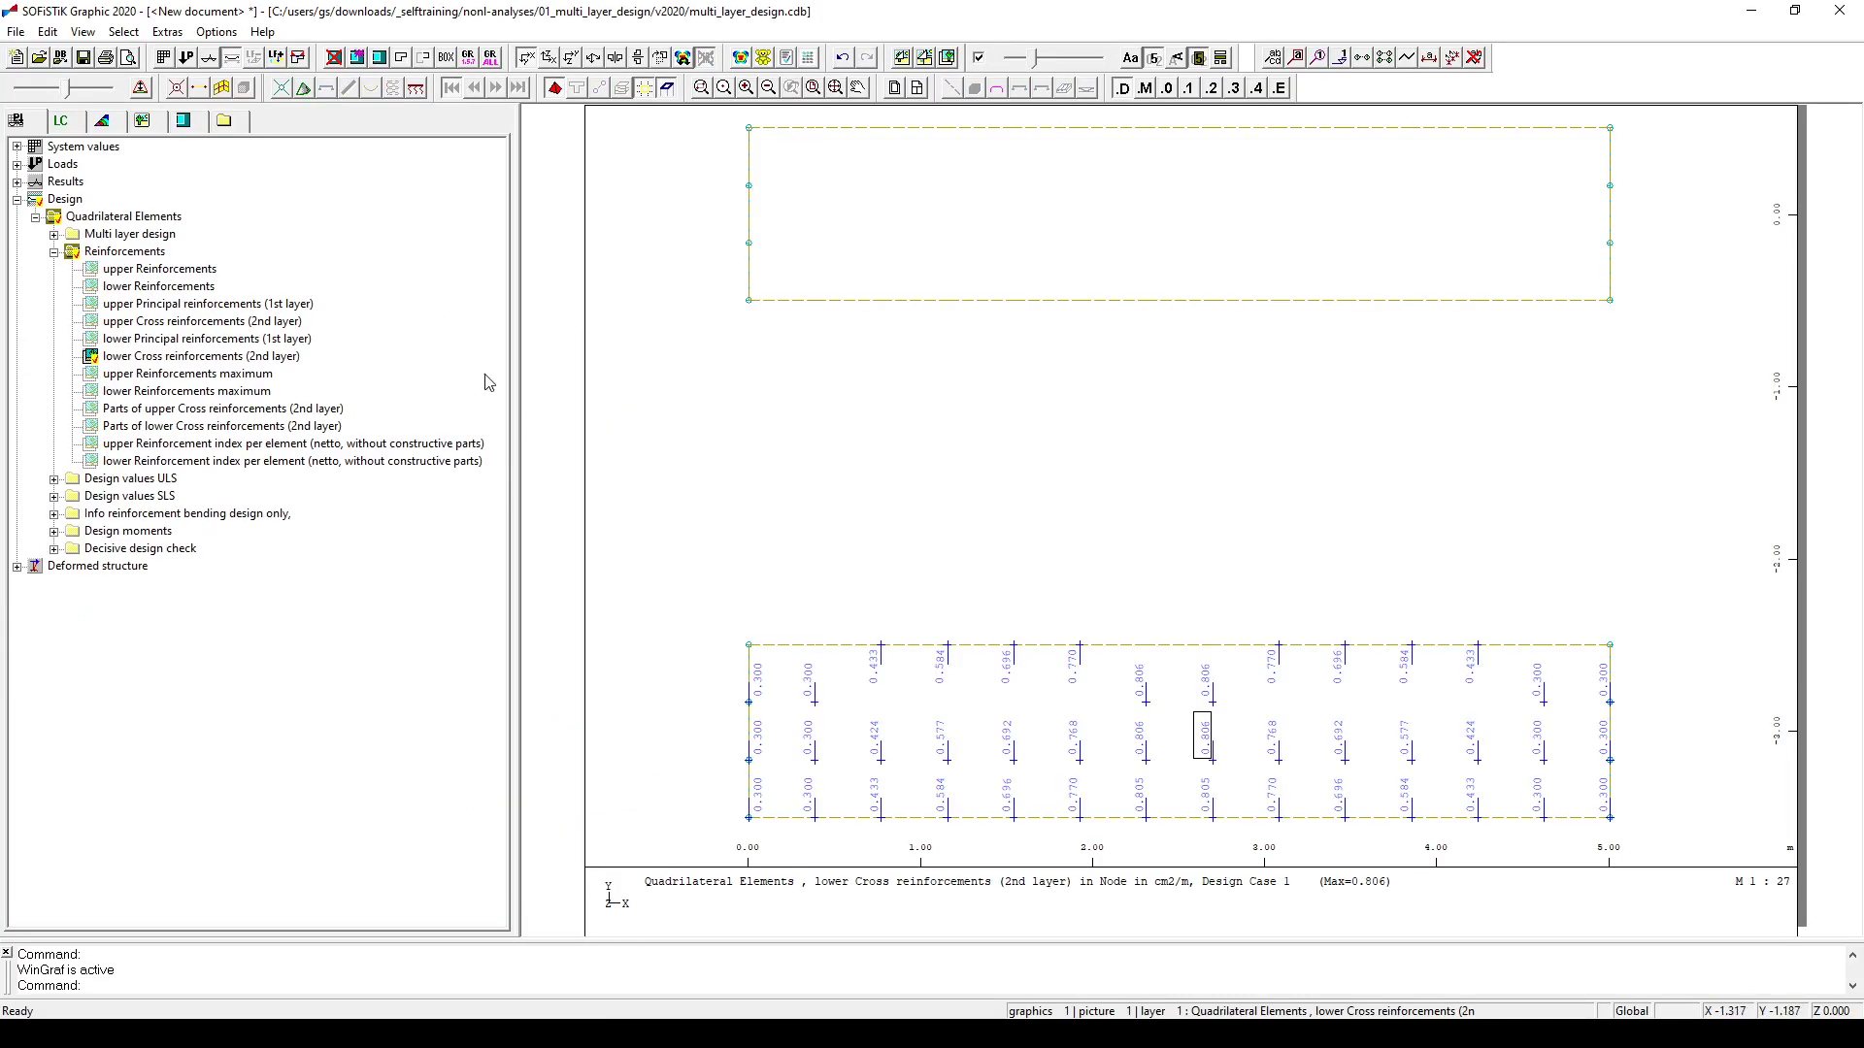
pyautogui.click(54, 251)
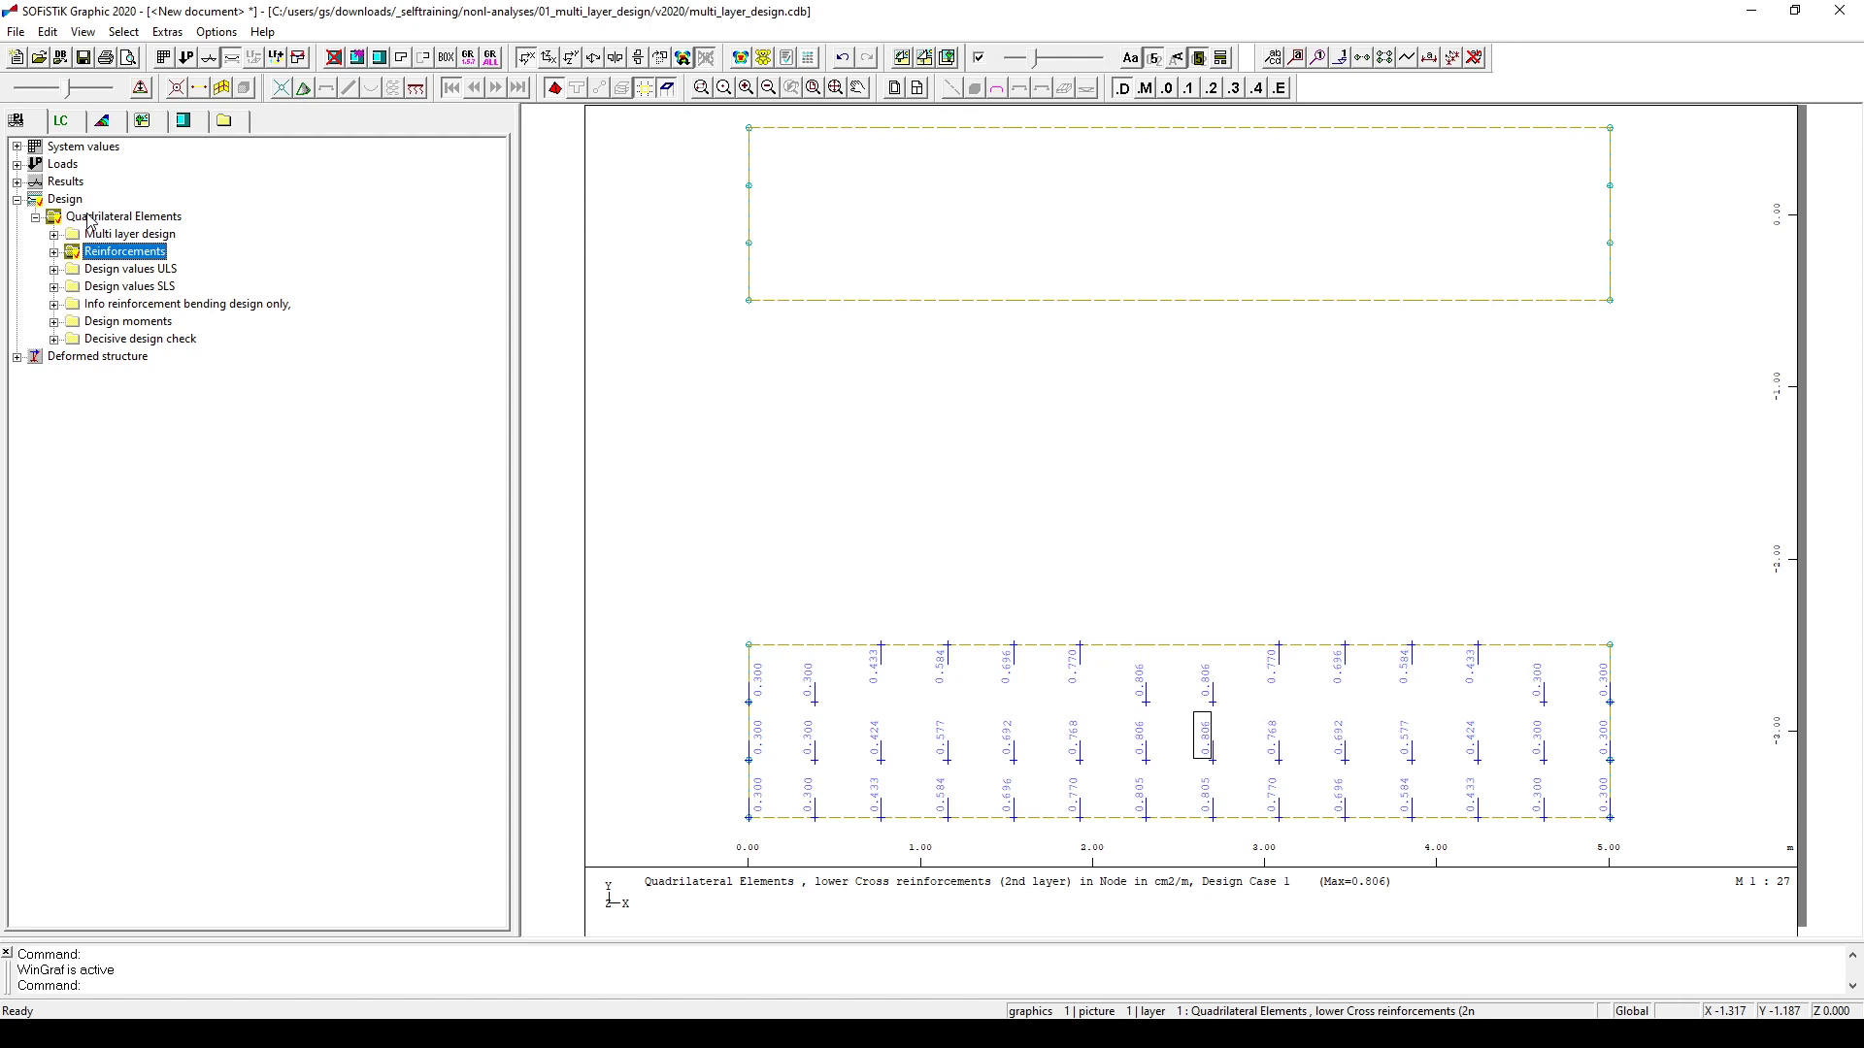
pyautogui.click(54, 235)
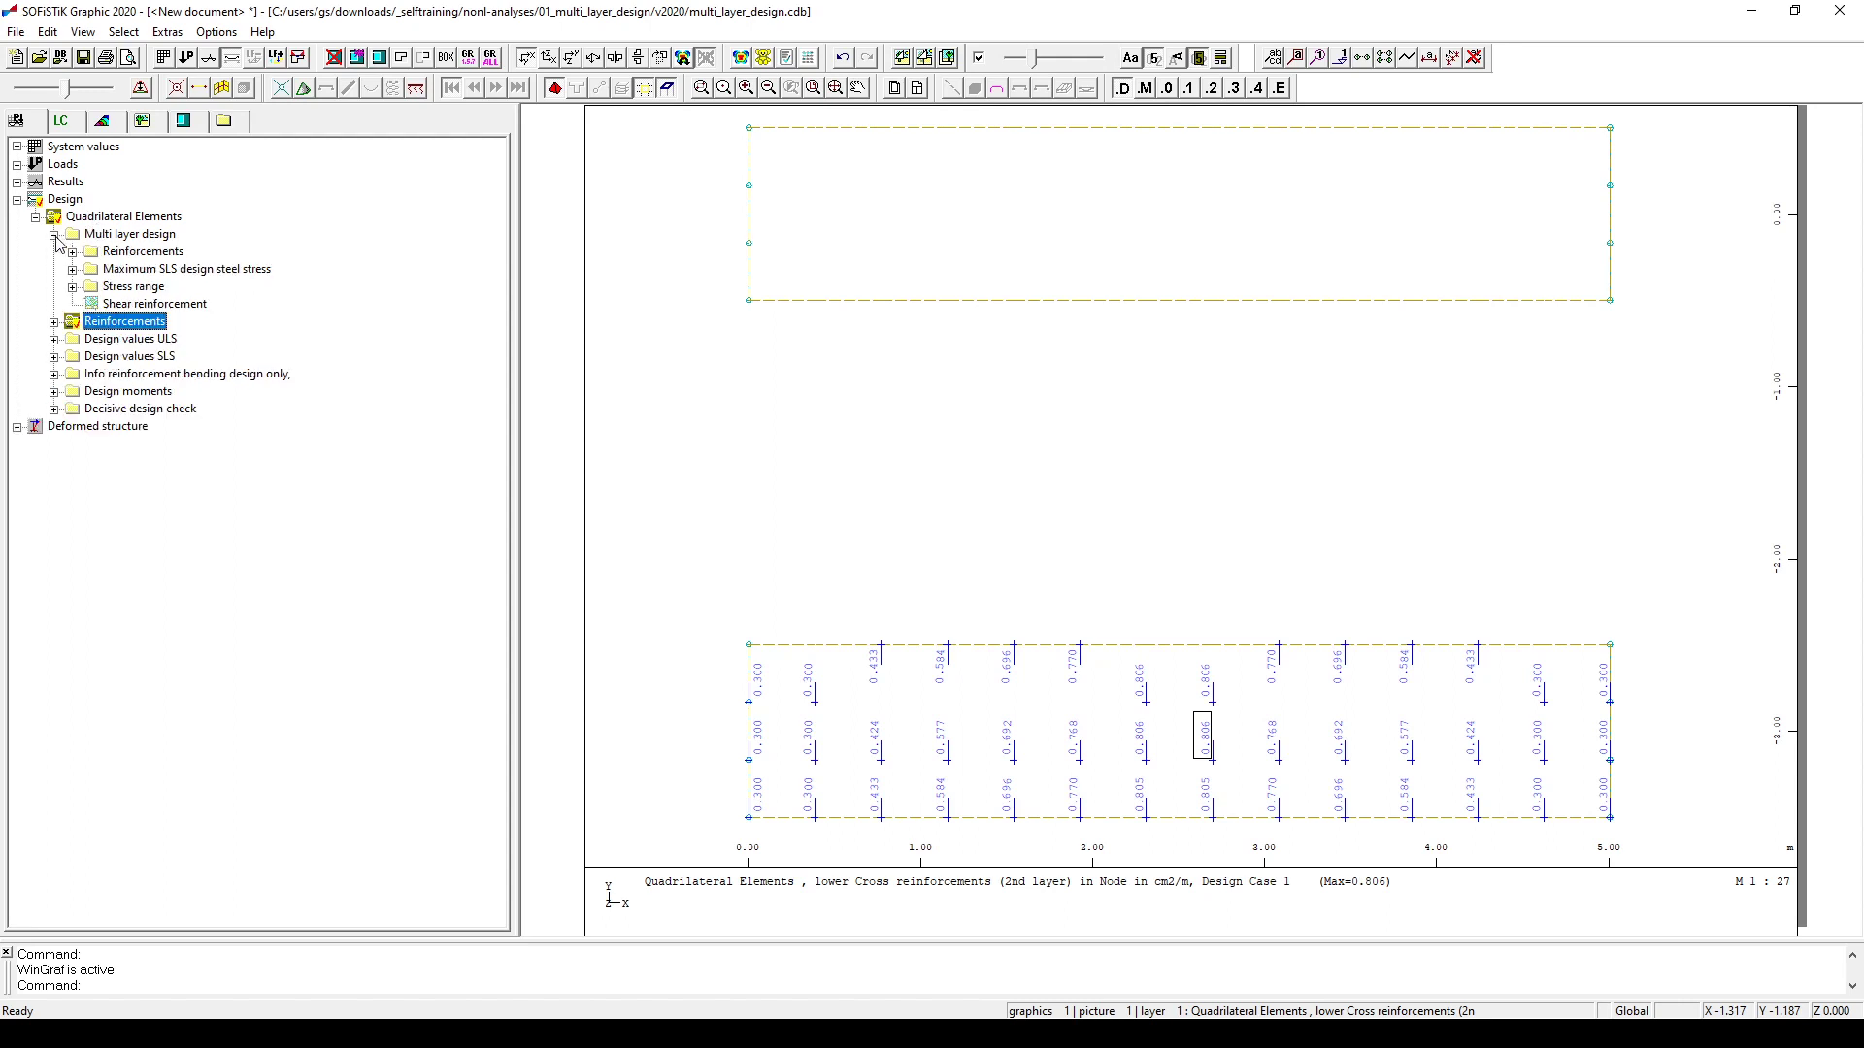
pyautogui.click(73, 252)
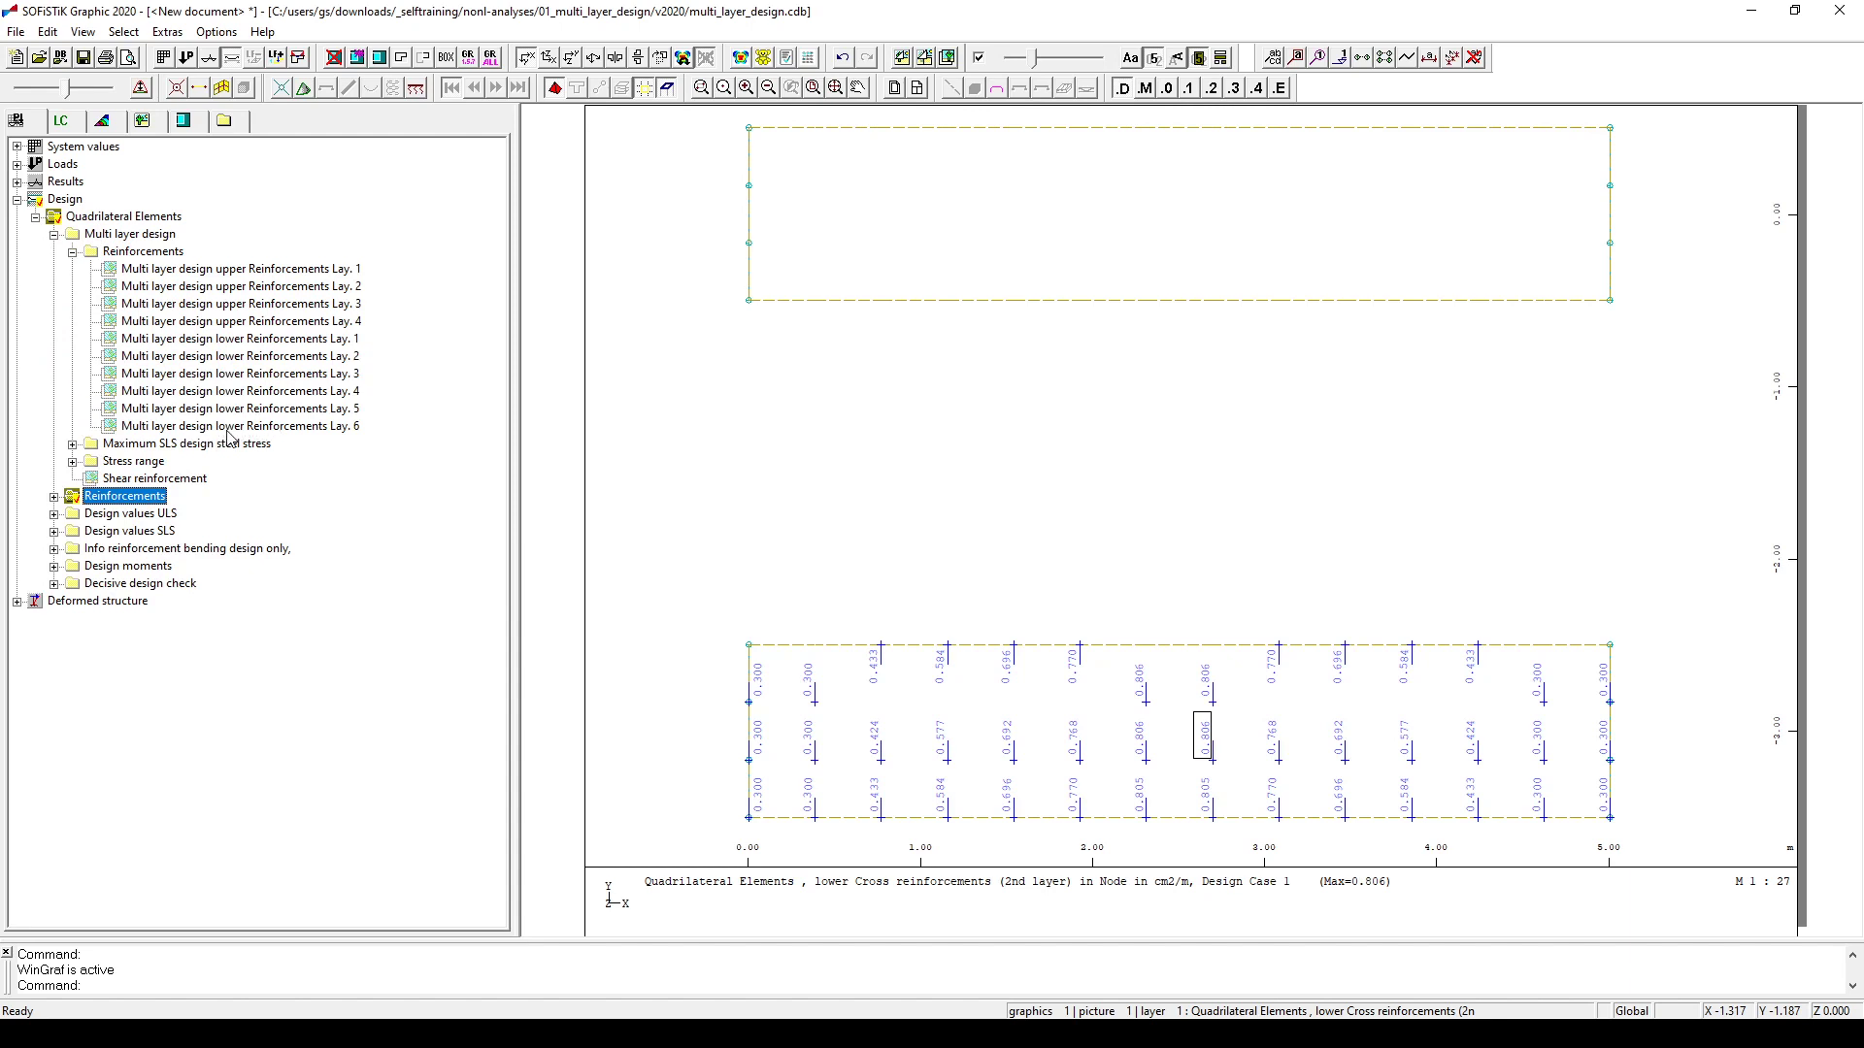
pyautogui.doubleClick(343, 342)
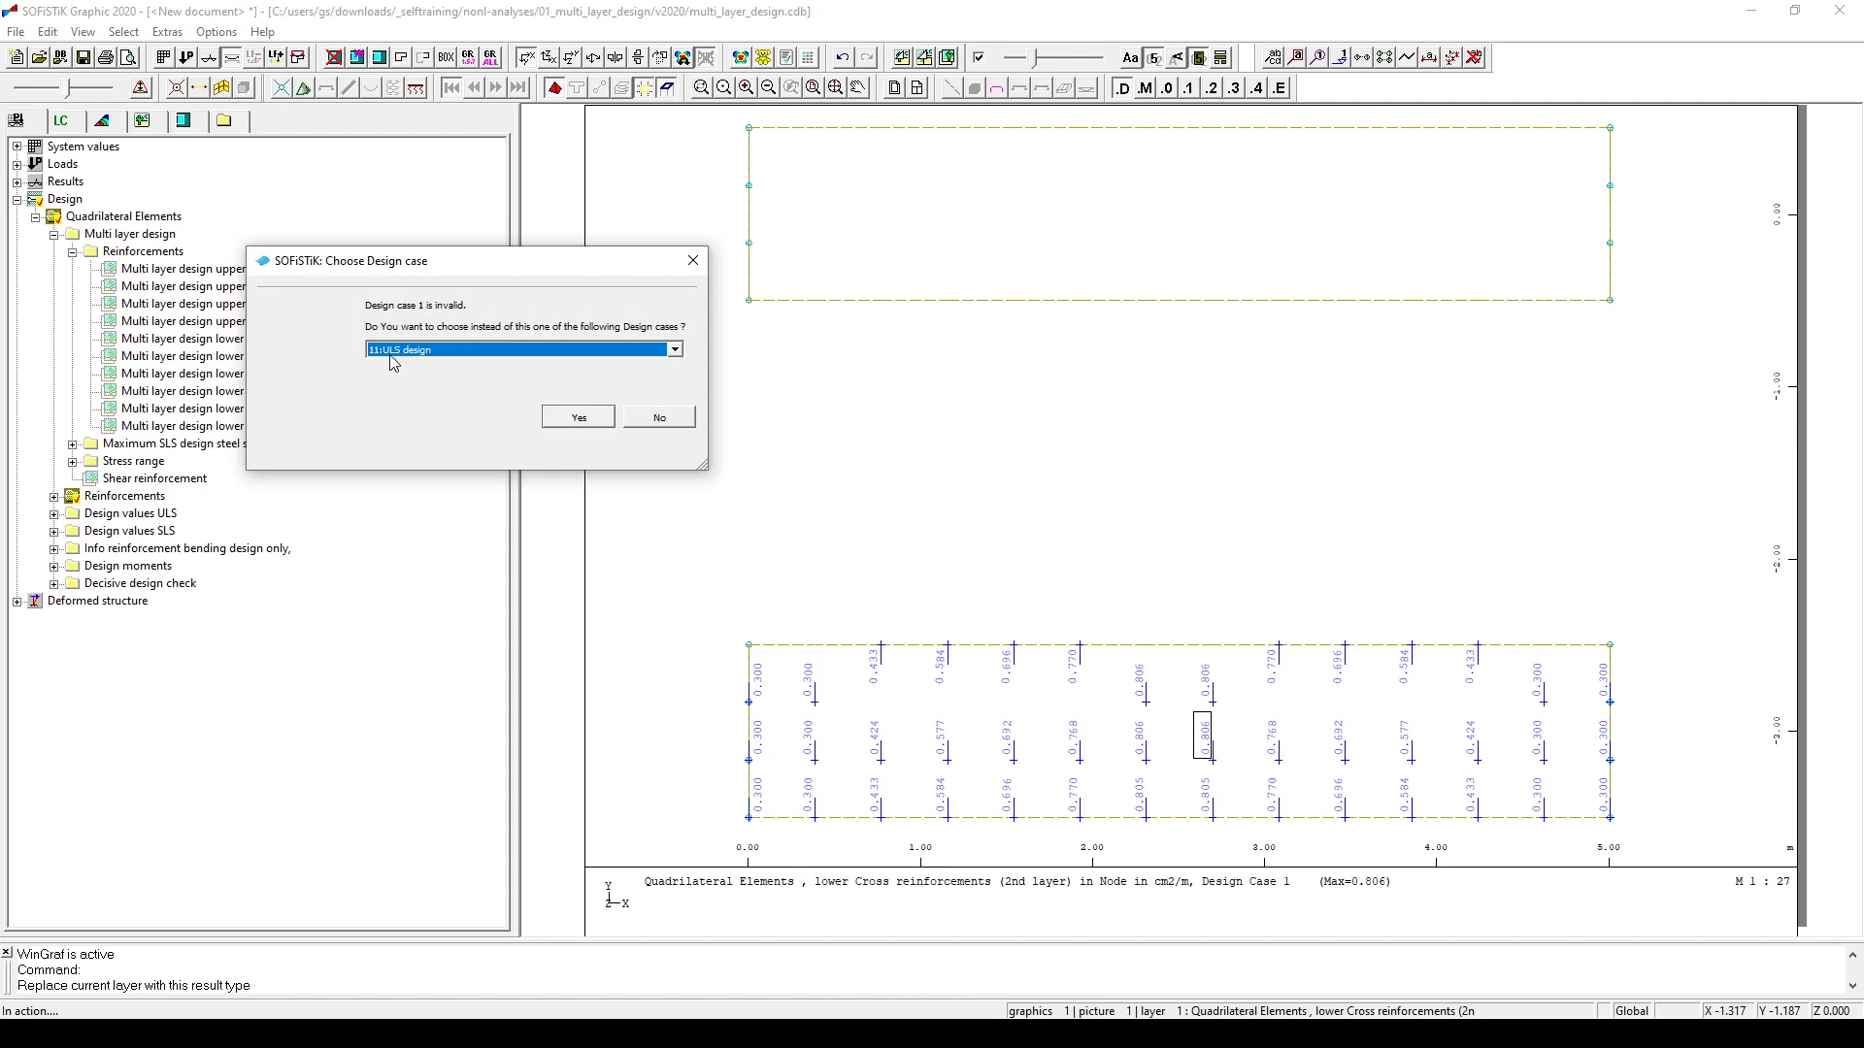
pyautogui.click(586, 424)
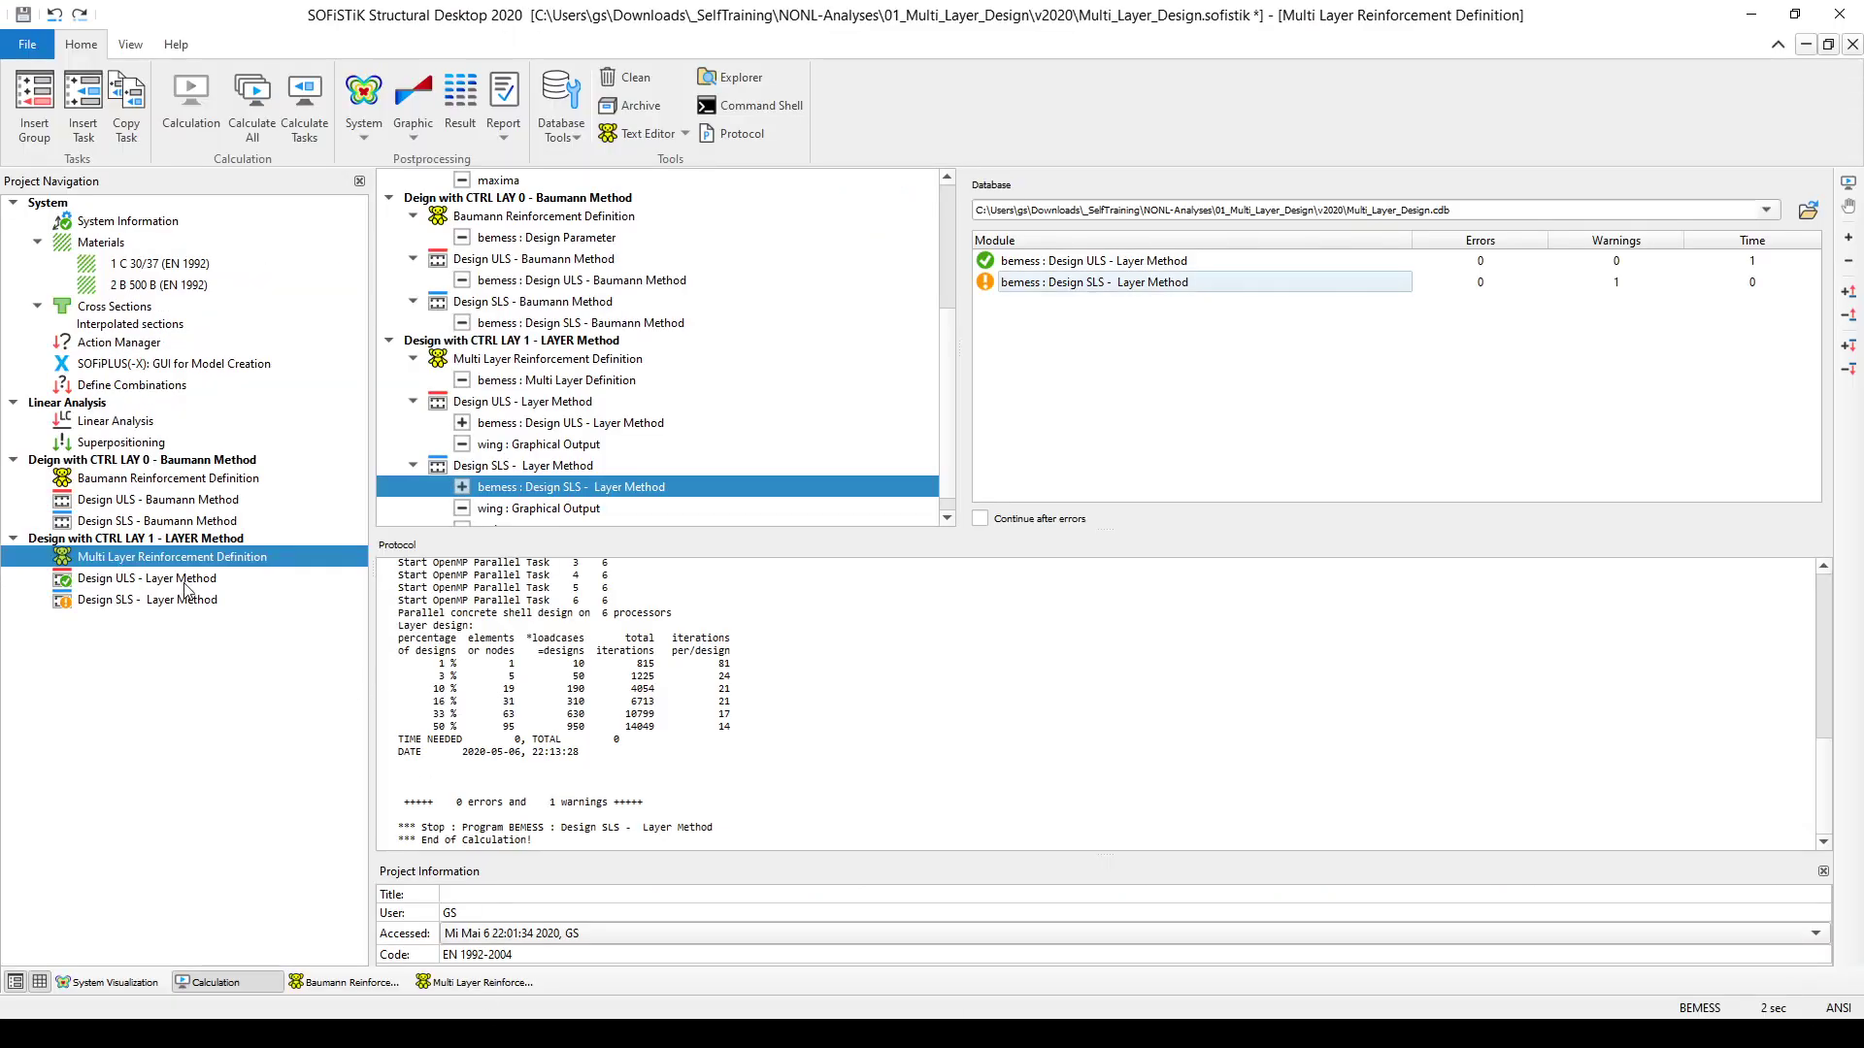
# Step: In SOFiSTiK Structural Desktop, inspect the design case settings of the Layer Method ULS and SLS design tasks, cancelling both dialogs
pyautogui.doubleClick(156, 582)
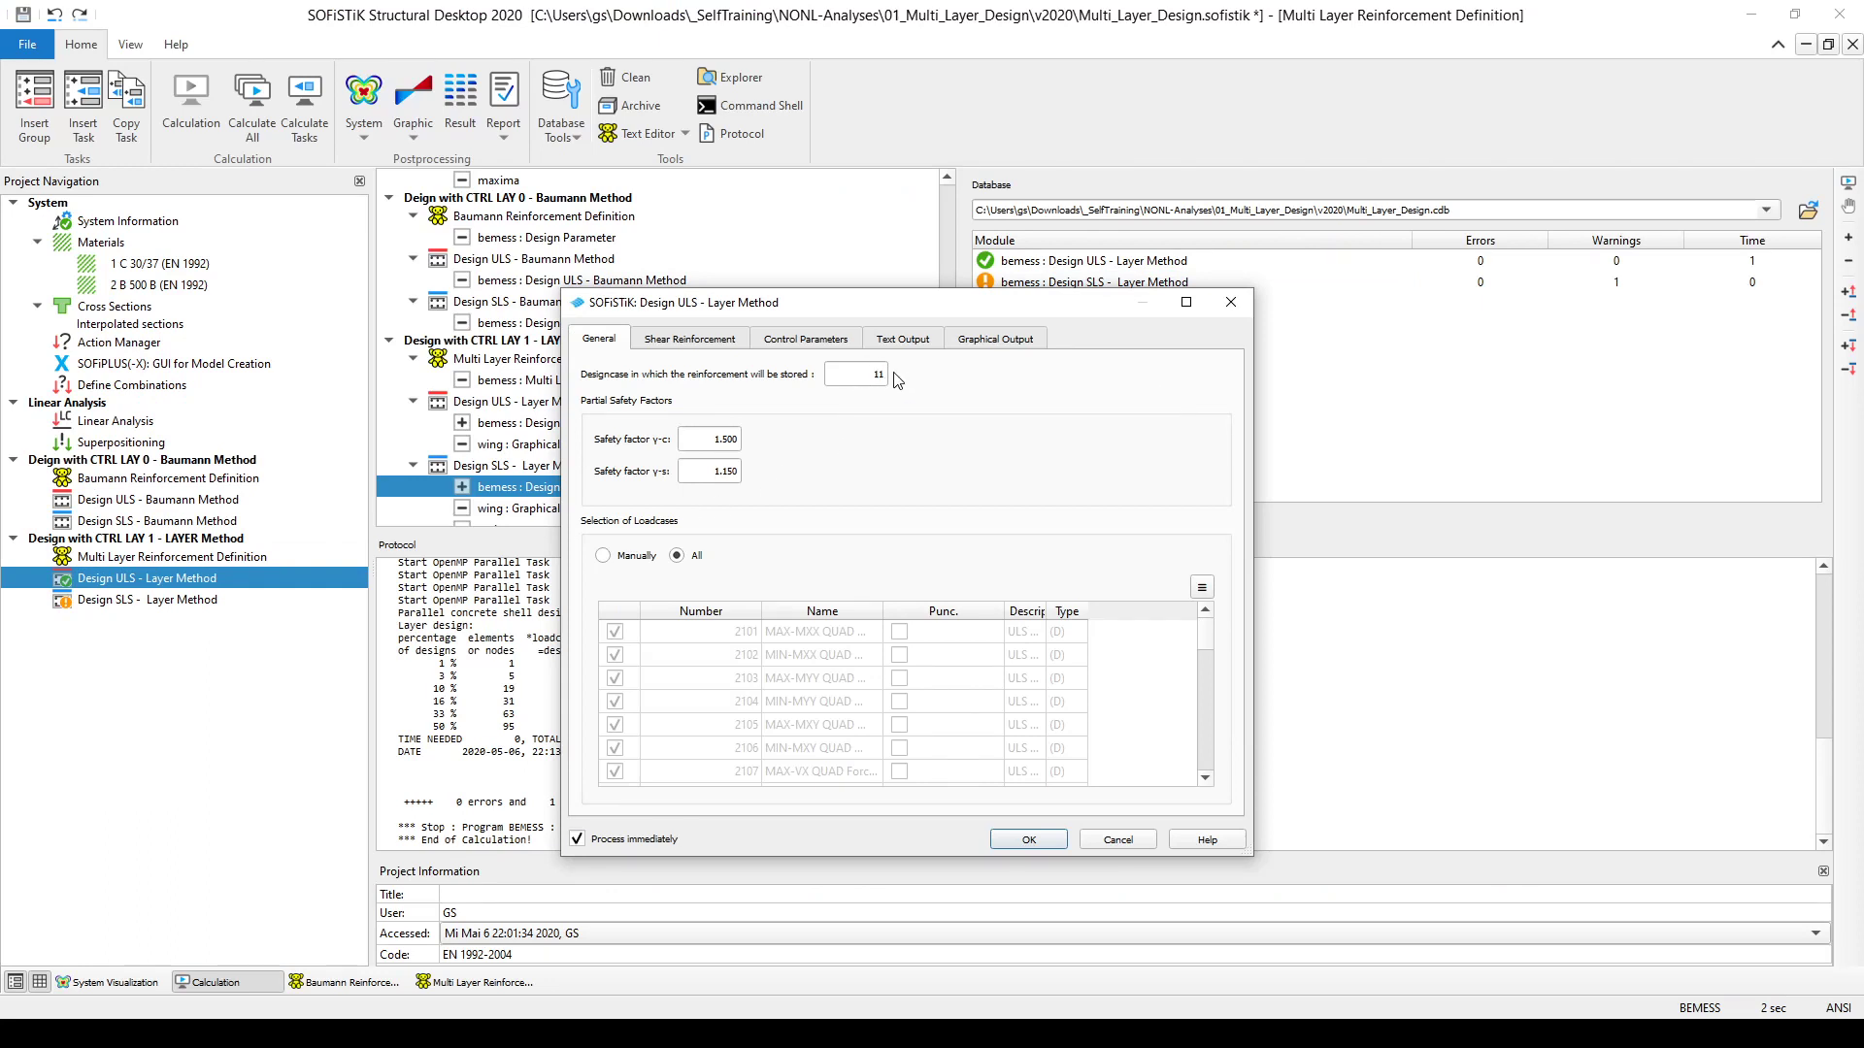
pyautogui.click(1137, 840)
pyautogui.doubleClick(144, 600)
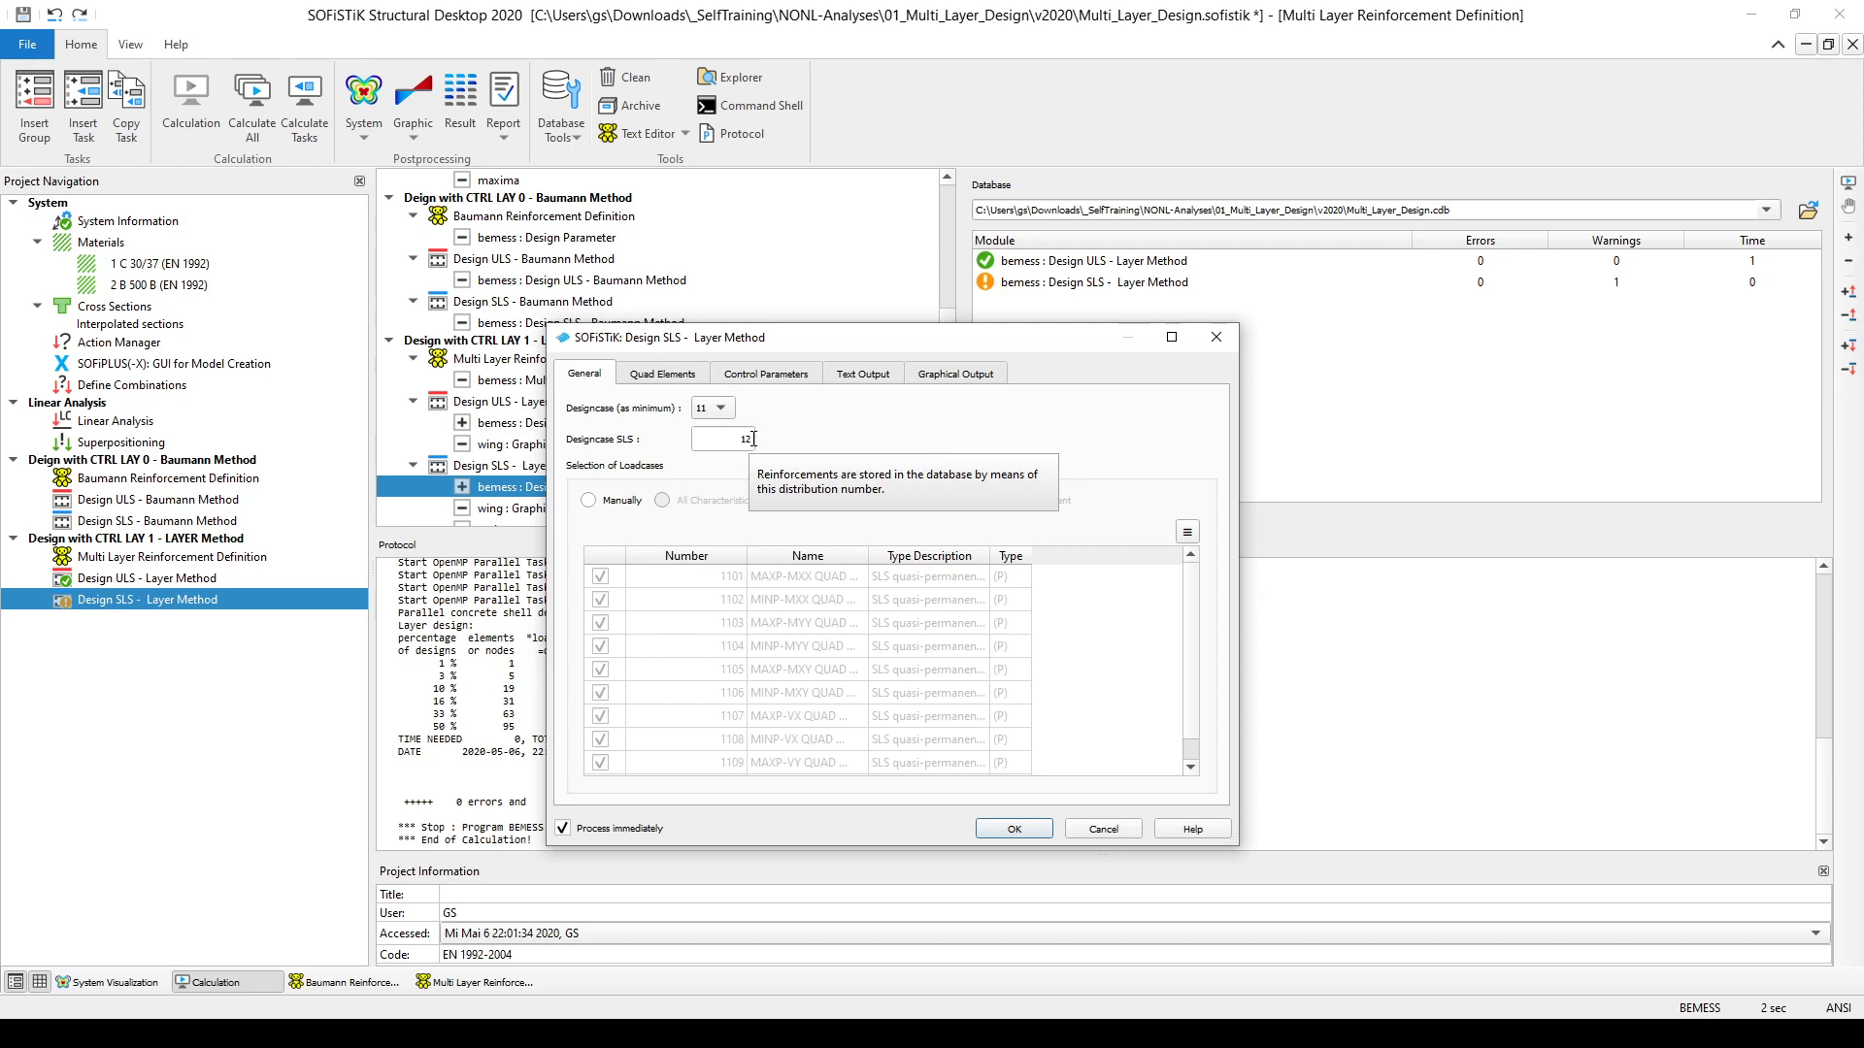
pyautogui.click(1104, 830)
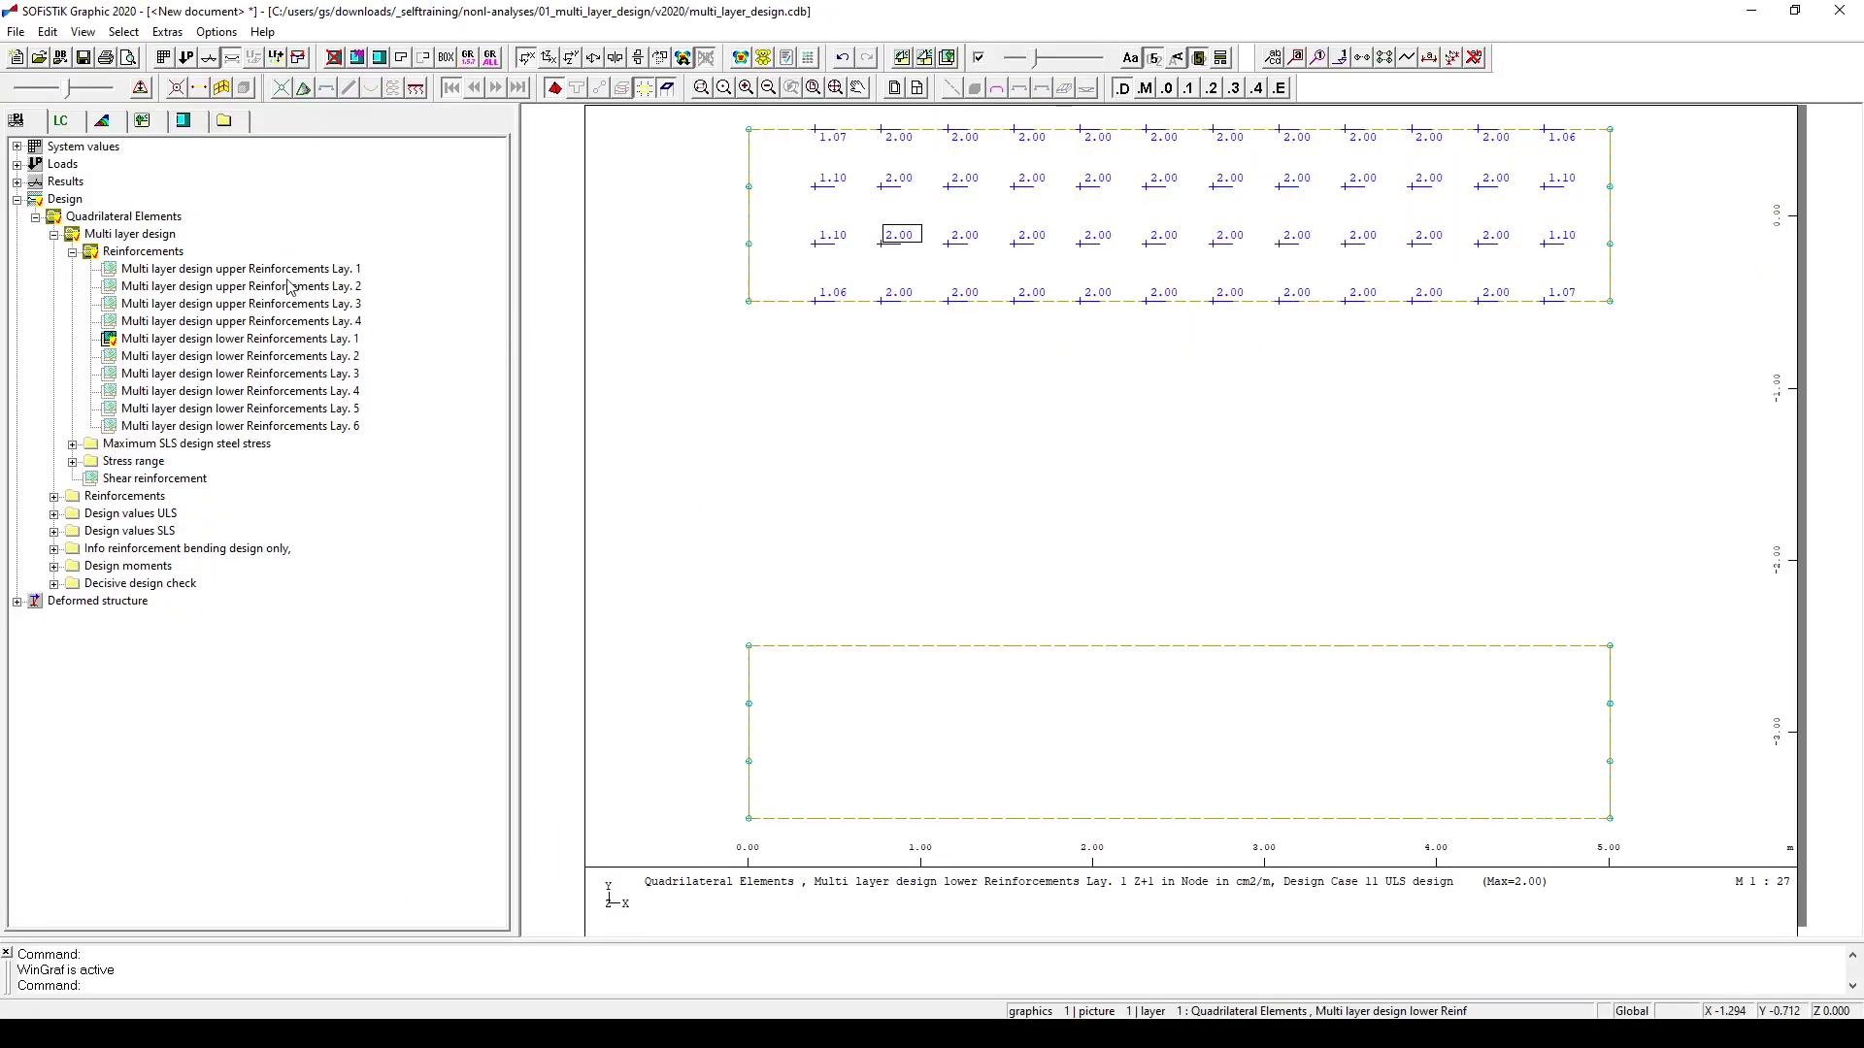
# Step: In SOFiSTiK Graphic, select design case 11 (ULS design) and display the multi layer design lower reinforcements of layer 3
pyautogui.click(76, 125)
pyautogui.click(88, 149)
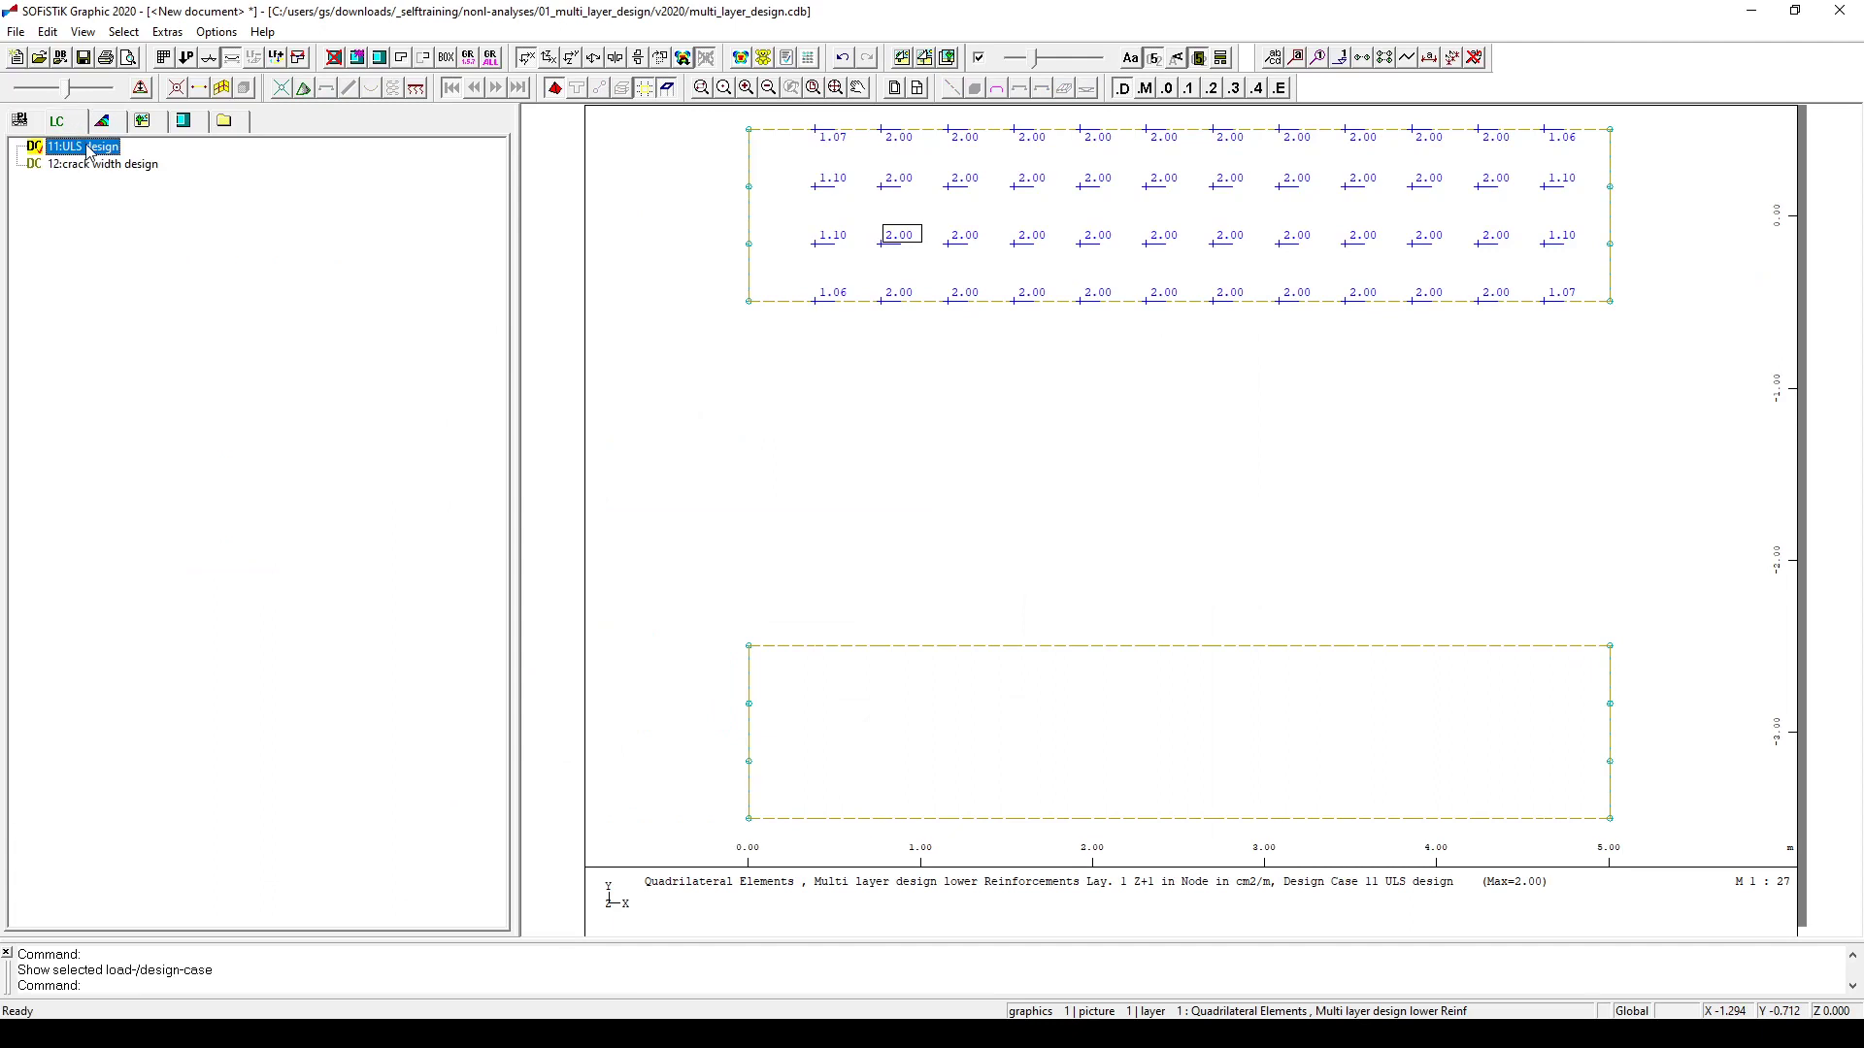
pyautogui.click(35, 123)
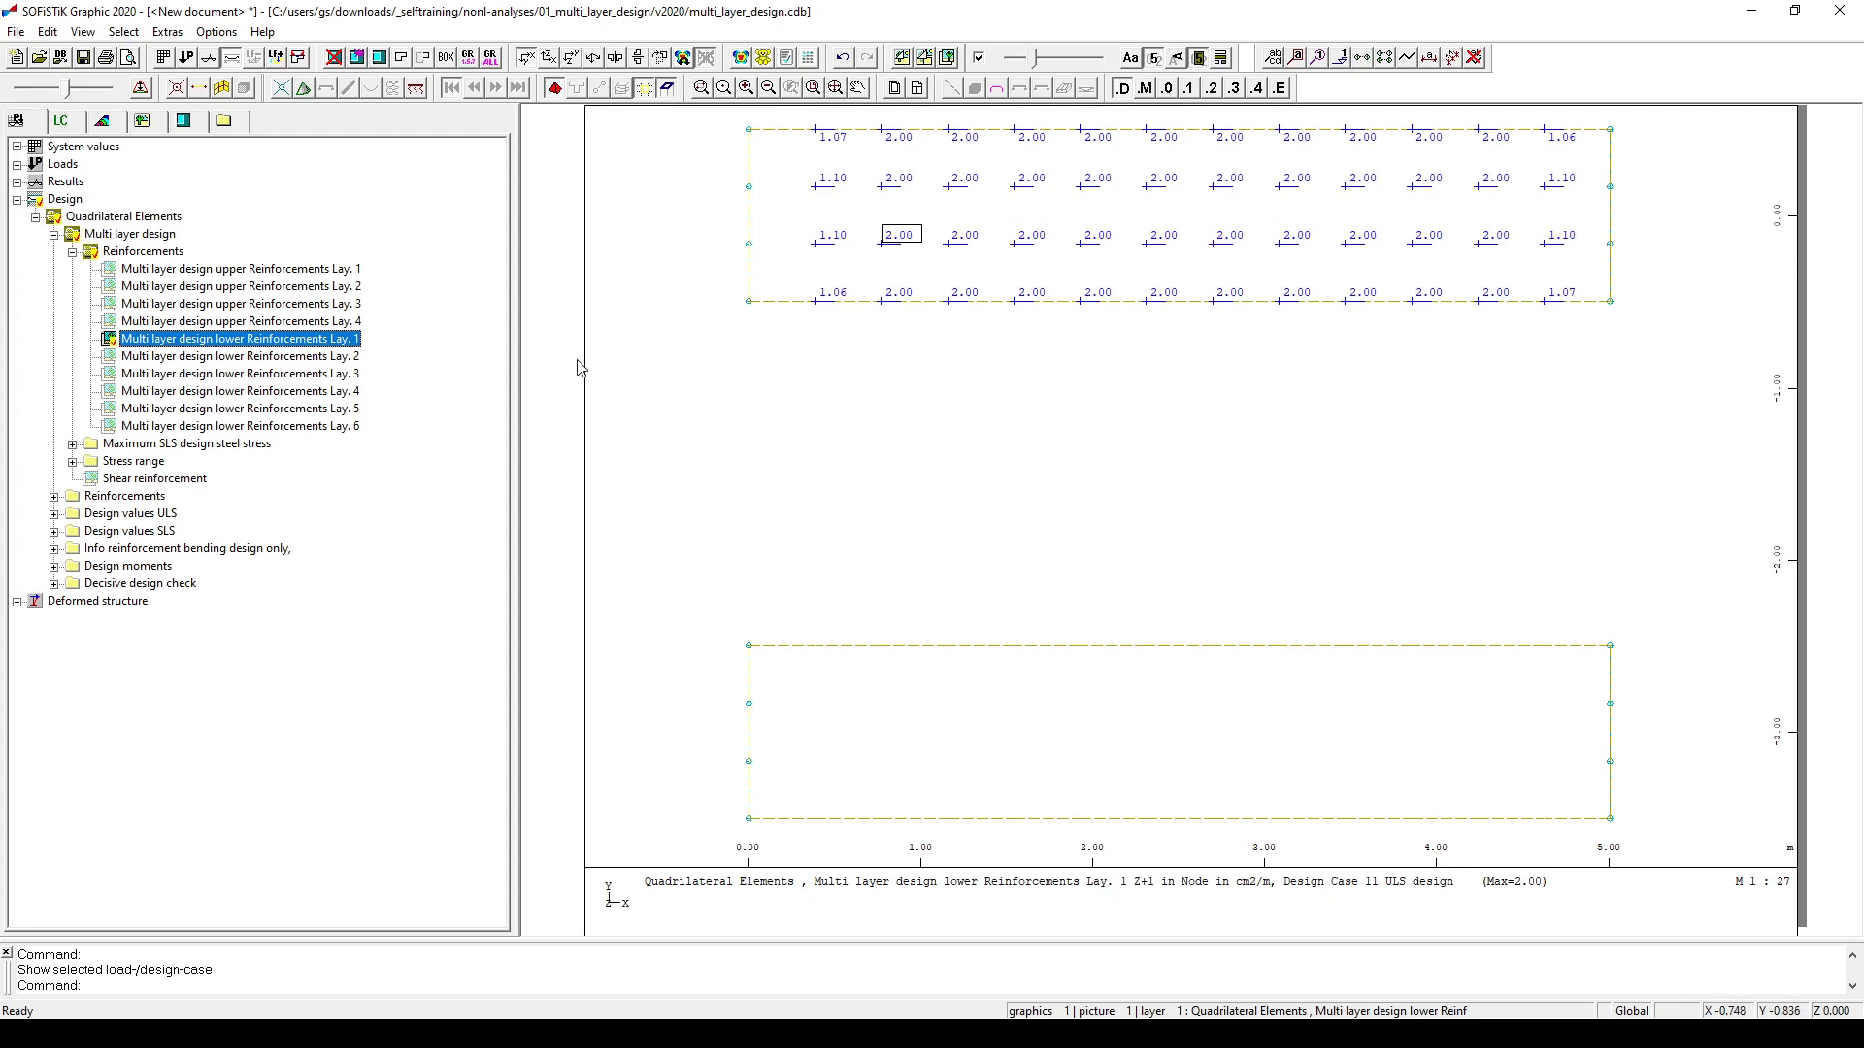
pyautogui.click(354, 375)
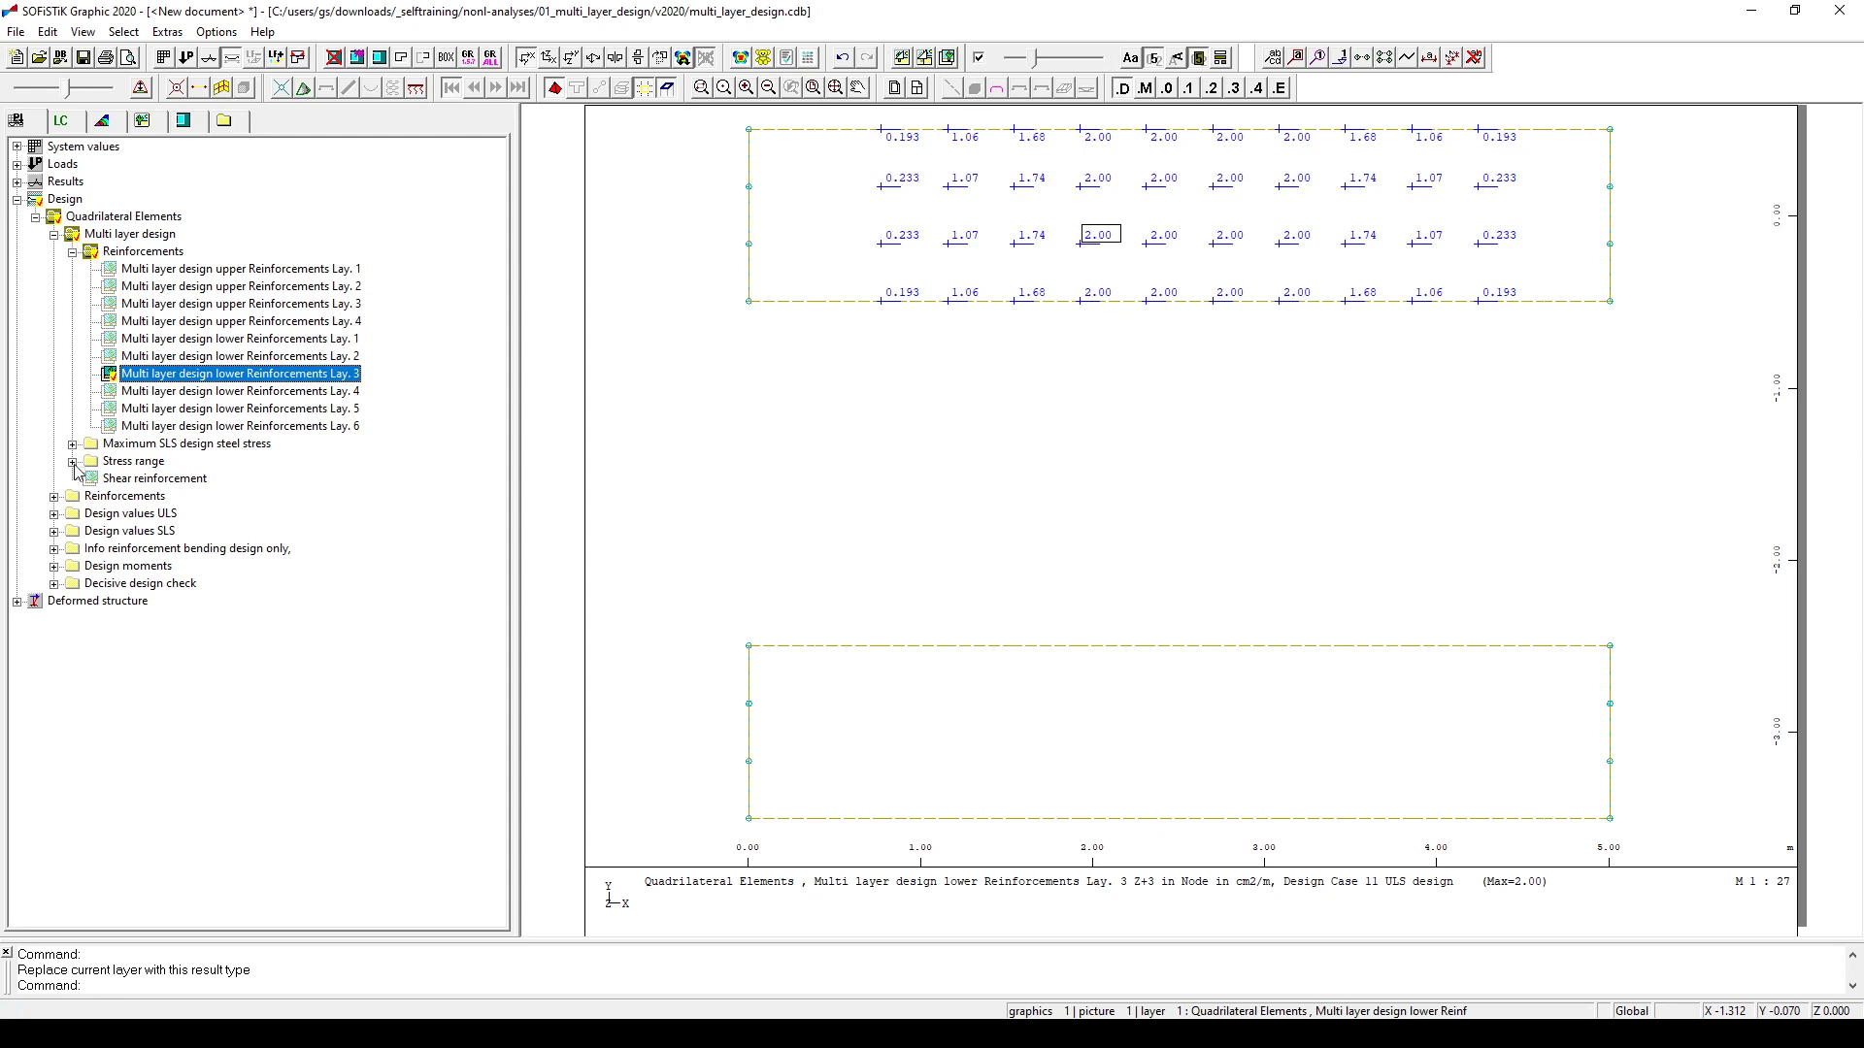
# Step: Display the lower principal reinforcements (1st layer) of the Baumann design for design case 1
pyautogui.click(55, 496)
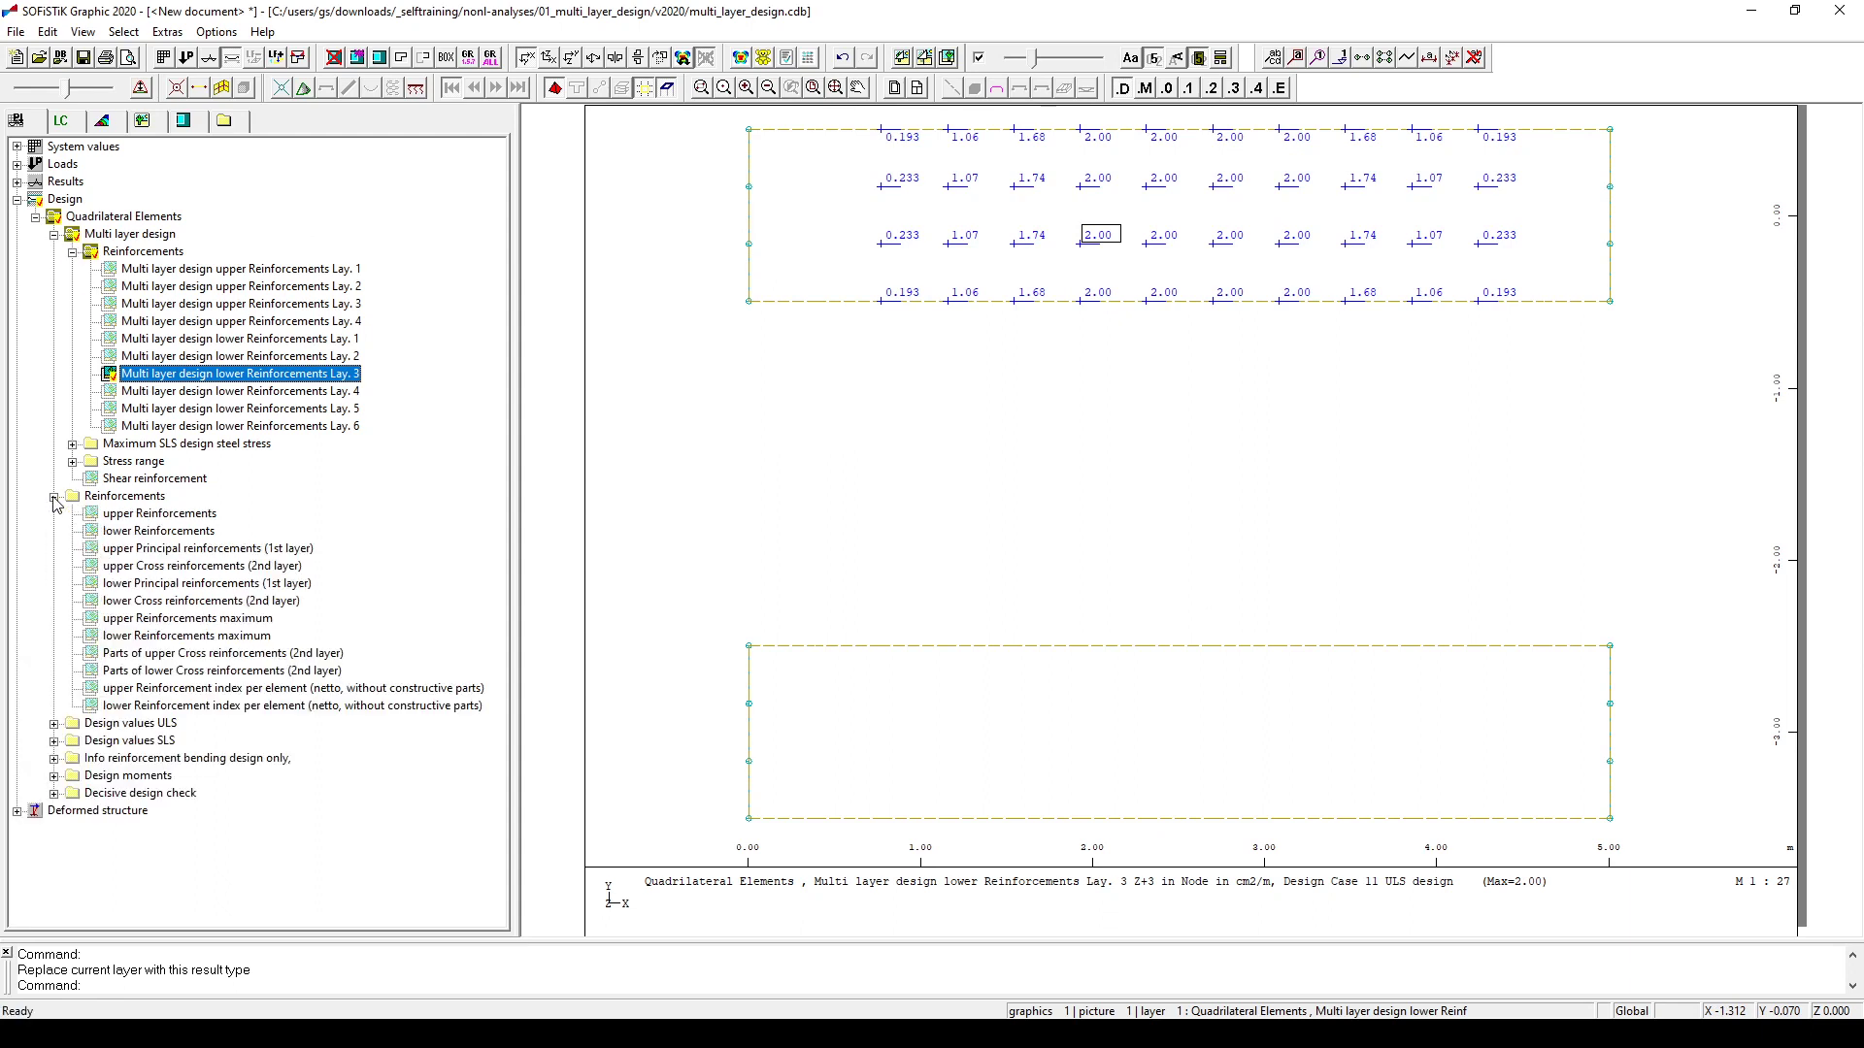
pyautogui.doubleClick(231, 584)
pyautogui.write('1:Designcase')
pyautogui.click(543, 421)
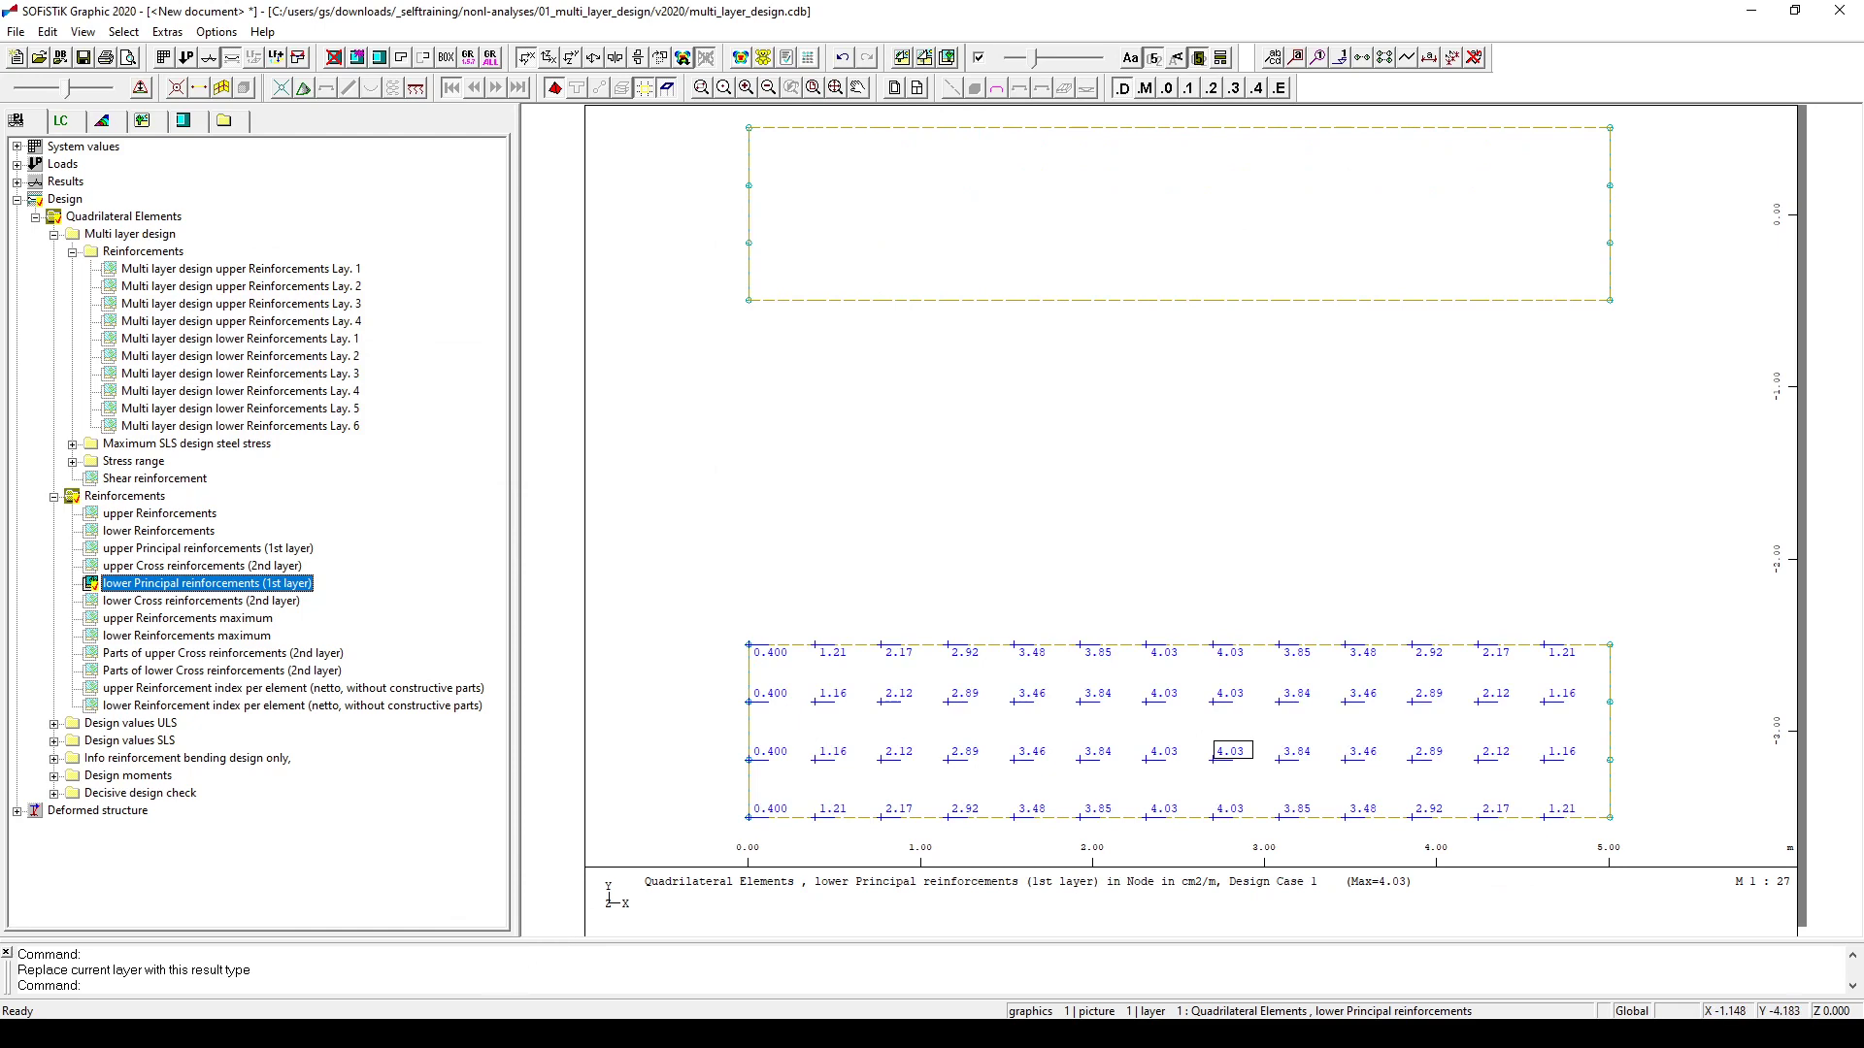
# Step: In SOFiSTiK Structural Desktop, return to the Multi Layer Reinforcement Definition input text to examine its layer definitions
pyautogui.click(445, 995)
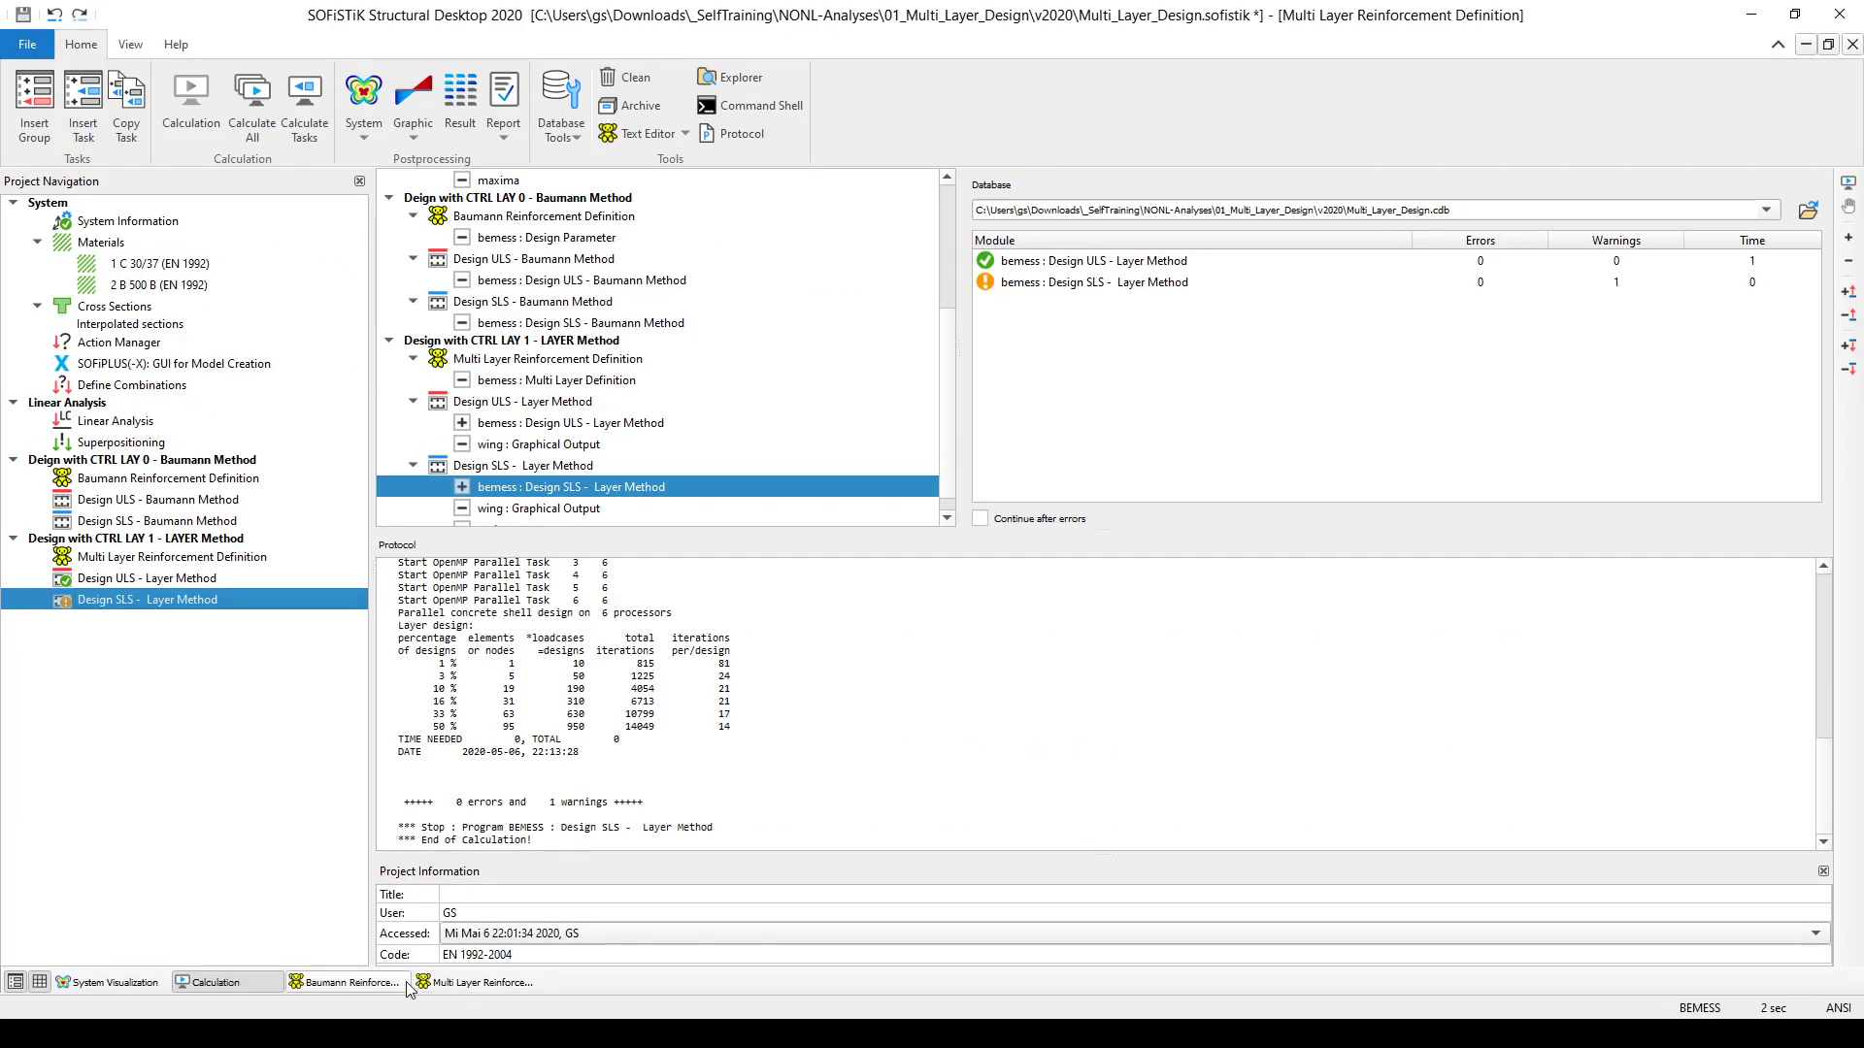
pyautogui.click(445, 983)
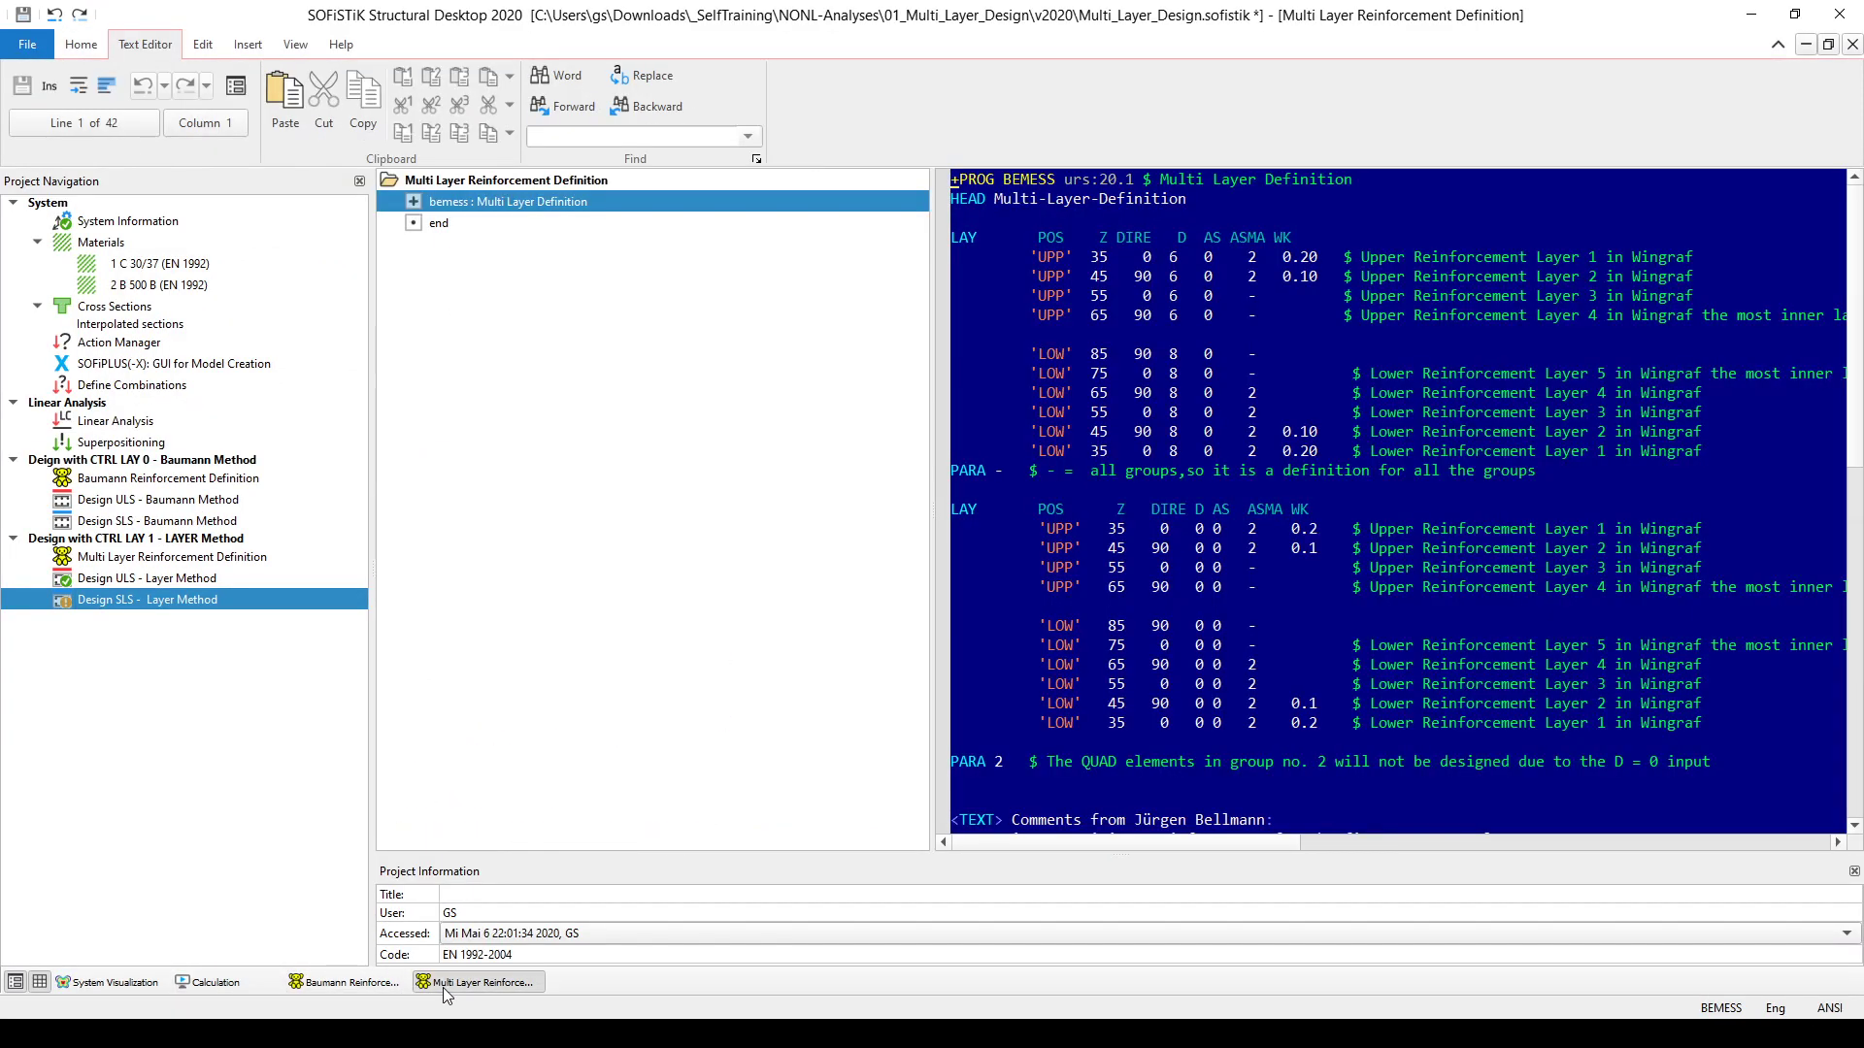